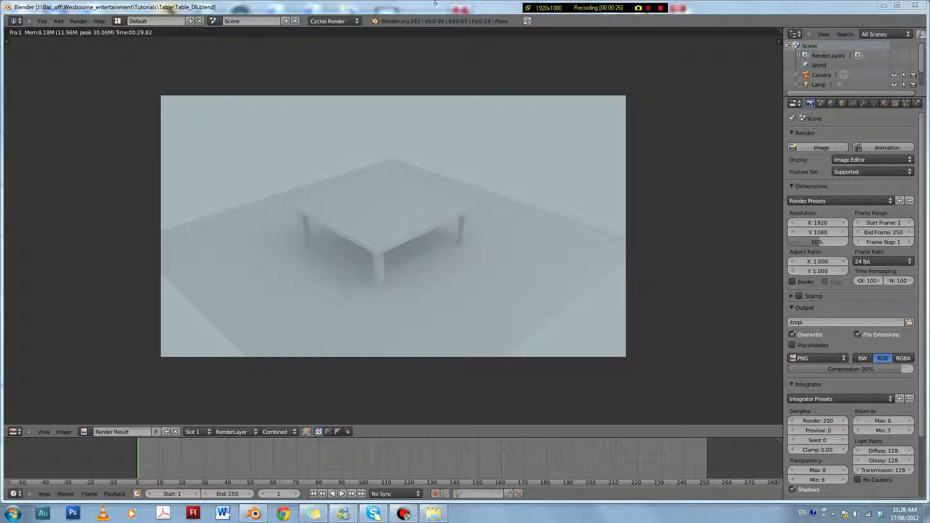
- Close the render result, return the table to Object Mode and save the file
key("Escape")
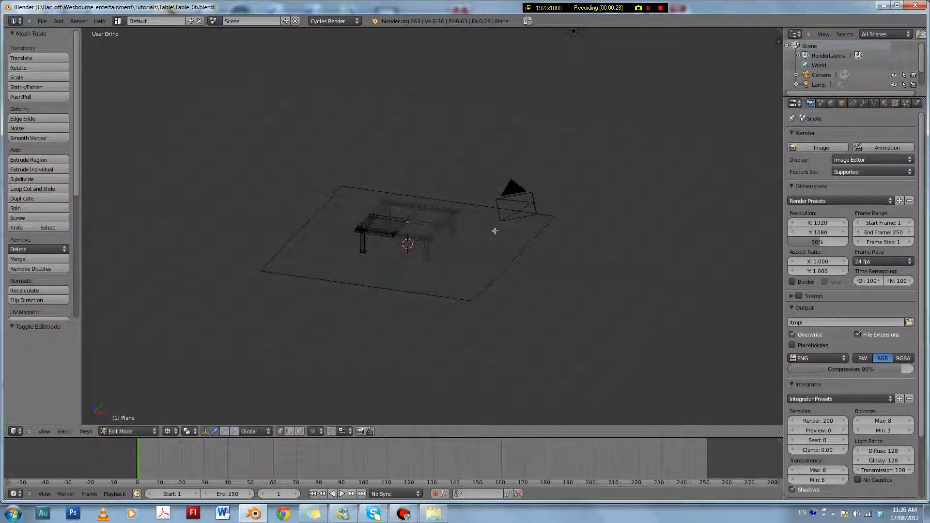
key("Tab")
scroll(496, 255, "up", 3)
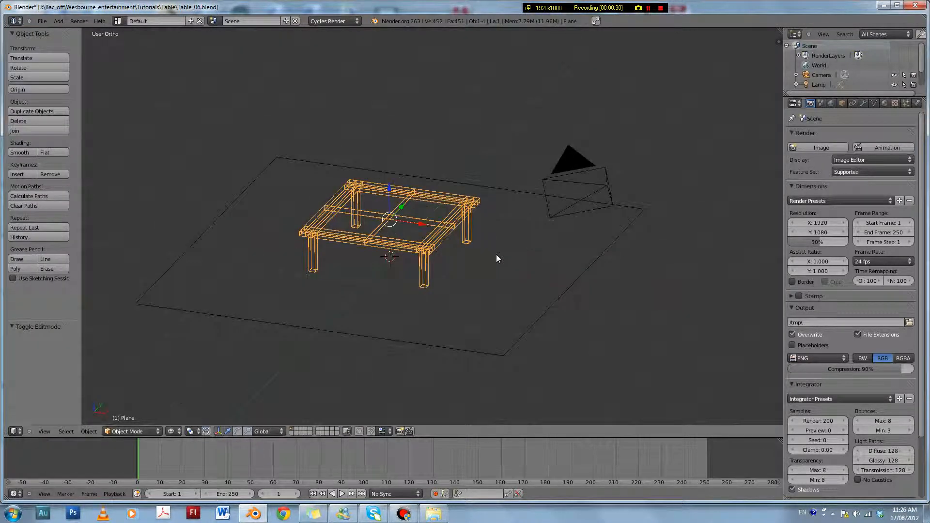
key("ctrl+s")
left_click(497, 255)
- Examine the table scene from above and at an angle, and review the last render
middle_click_drag(497, 255, 453, 208)
scroll(554, 254, "down", 3)
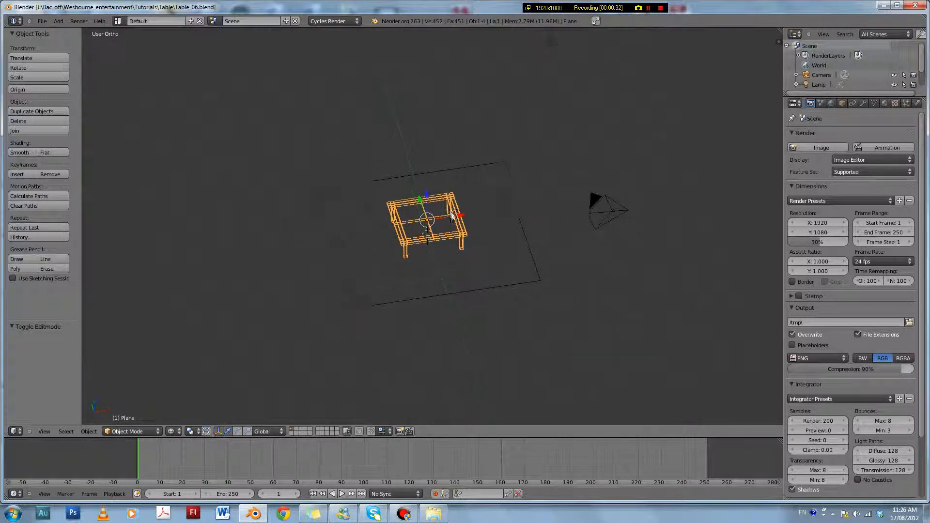
key("KP_1")
key("KP_7")
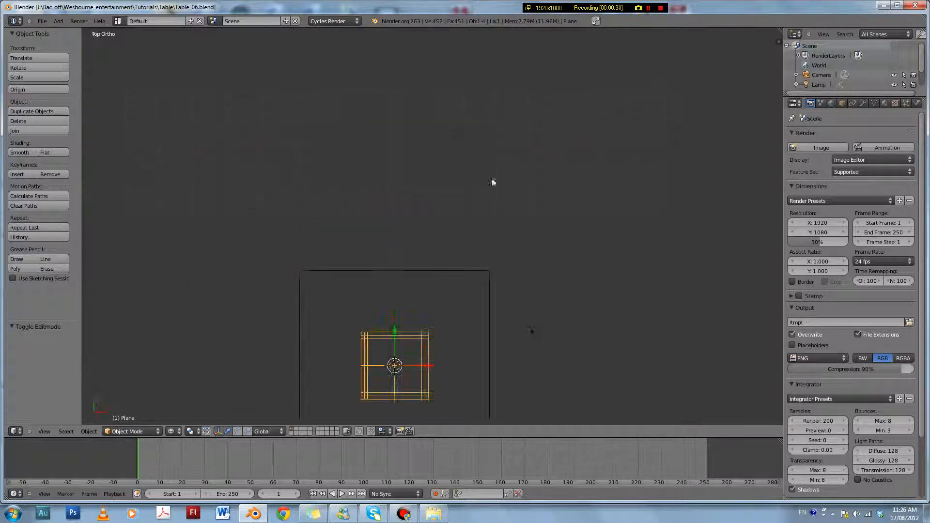
middle_click_drag(541, 322, 620, 190, "shift")
scroll(486, 183, "up", 4)
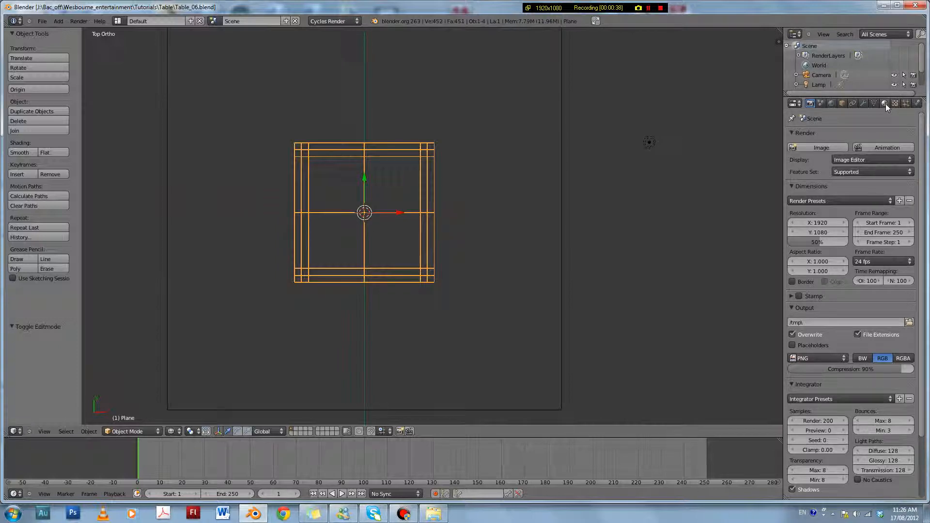
middle_click_drag(466, 272, 430, 255)
key("F12")
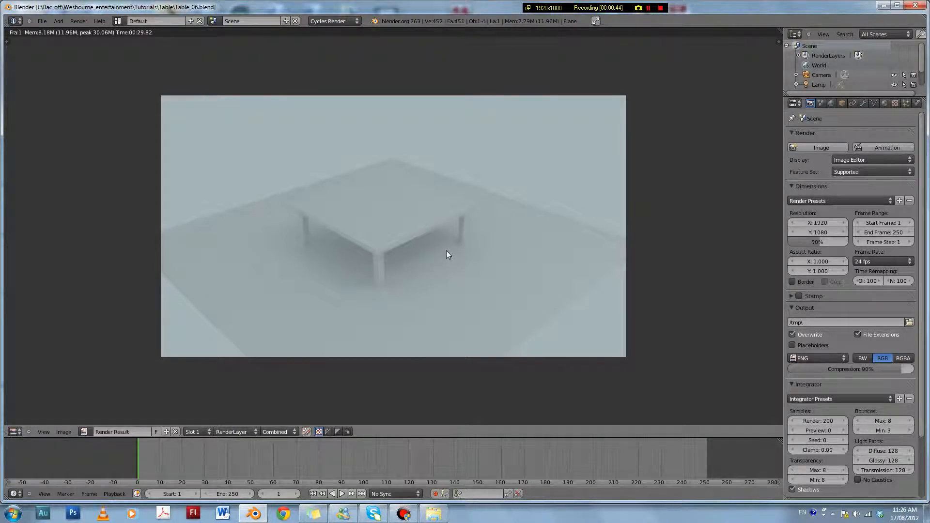
key("Escape")
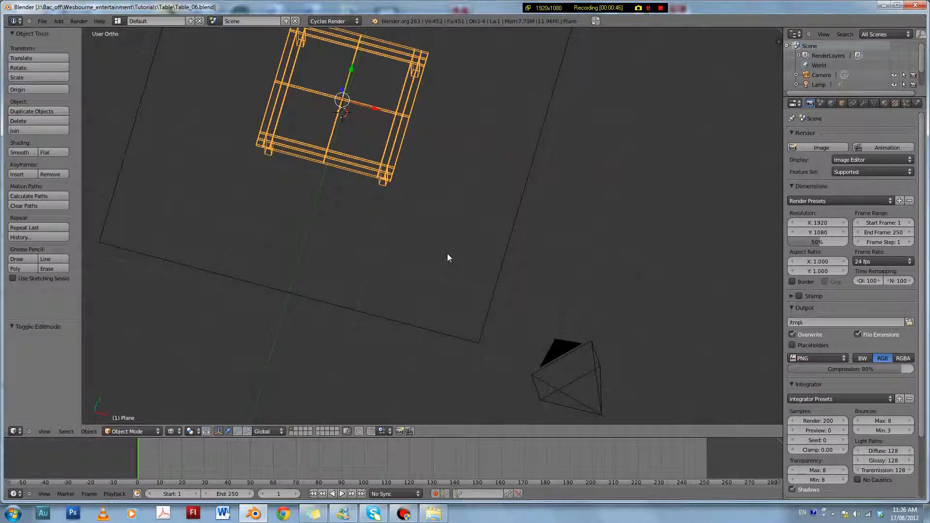
middle_click_drag(468, 280, 467, 323, "shift")
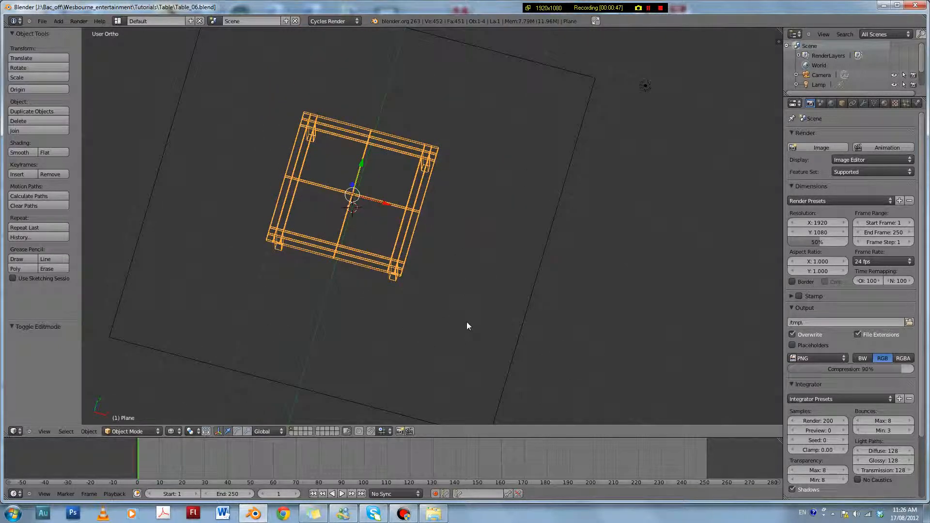
middle_click_drag(493, 267, 521, 301)
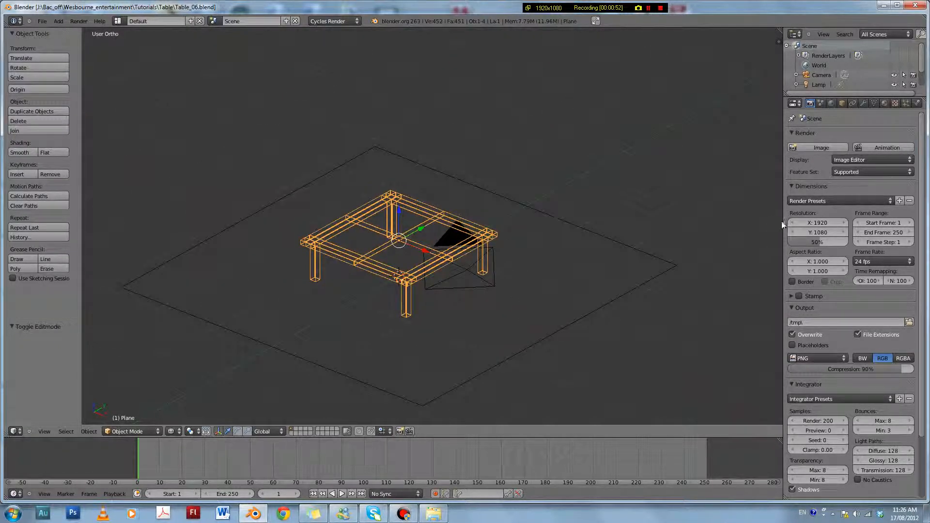
- Split the 3D view side by side and make the new area a Node Editor
left_click_drag(782, 224, 763, 225)
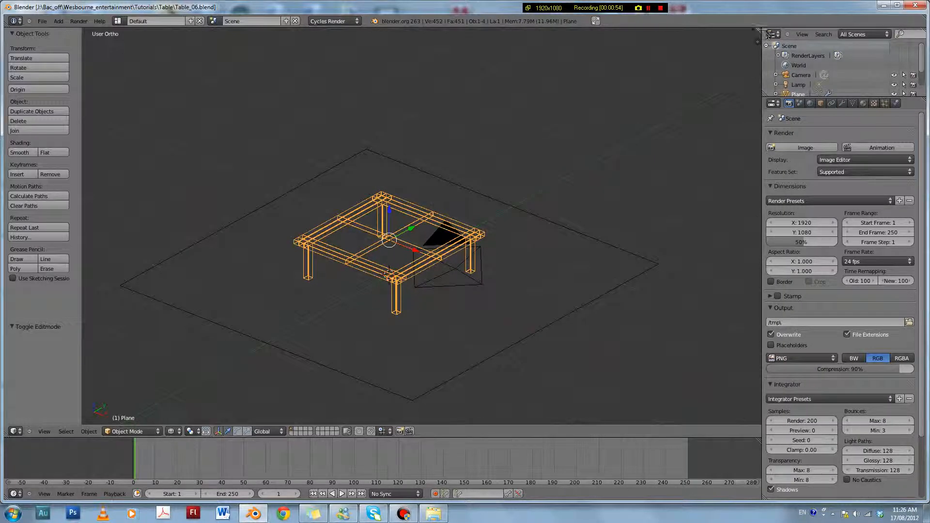
left_click_drag(759, 30, 441, 228)
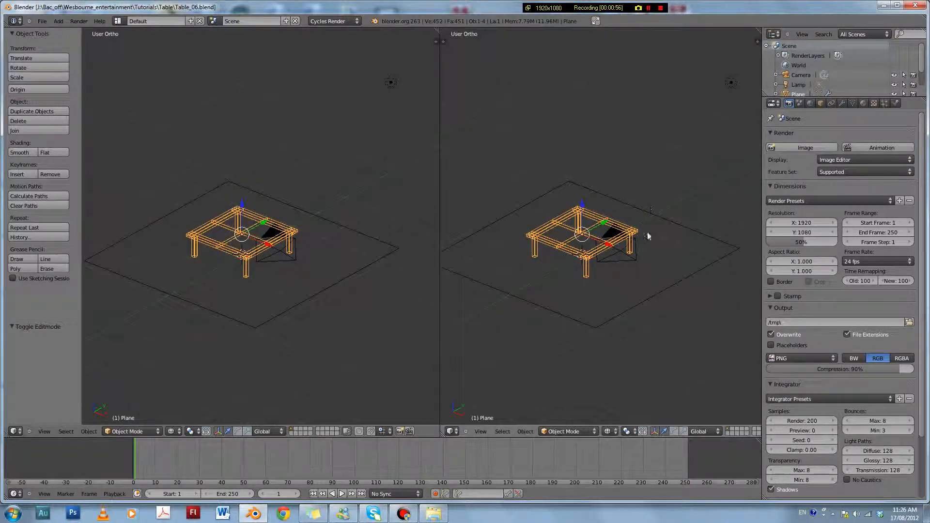
left_click(452, 431)
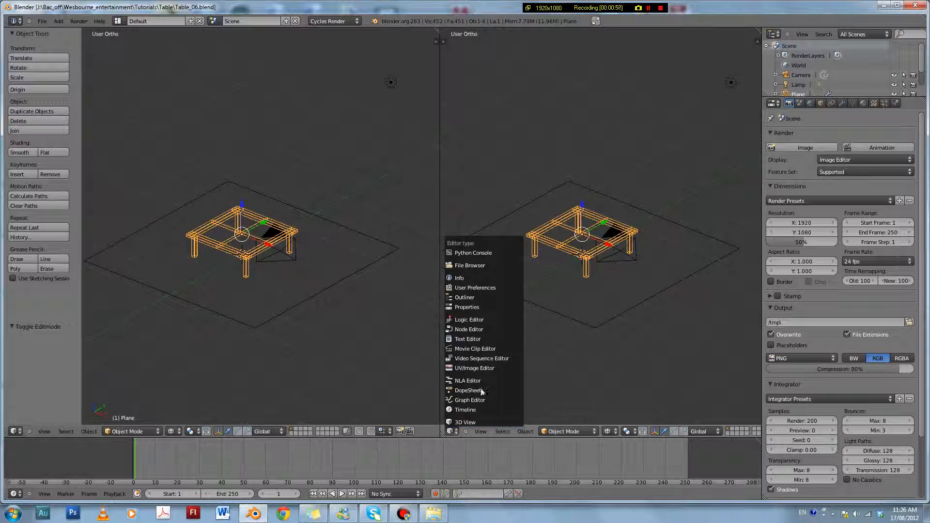
left_click(497, 330)
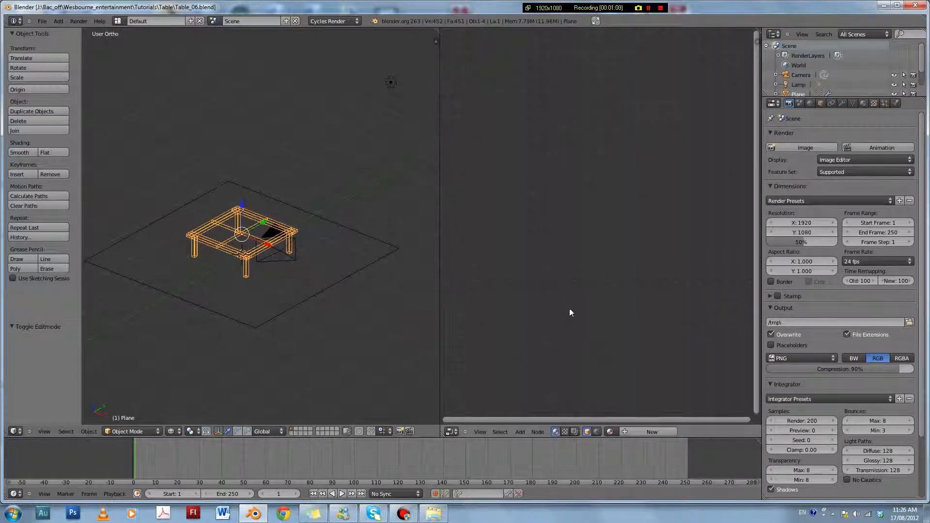
- Add a new material named Table to the table object and save the file
left_click(863, 103)
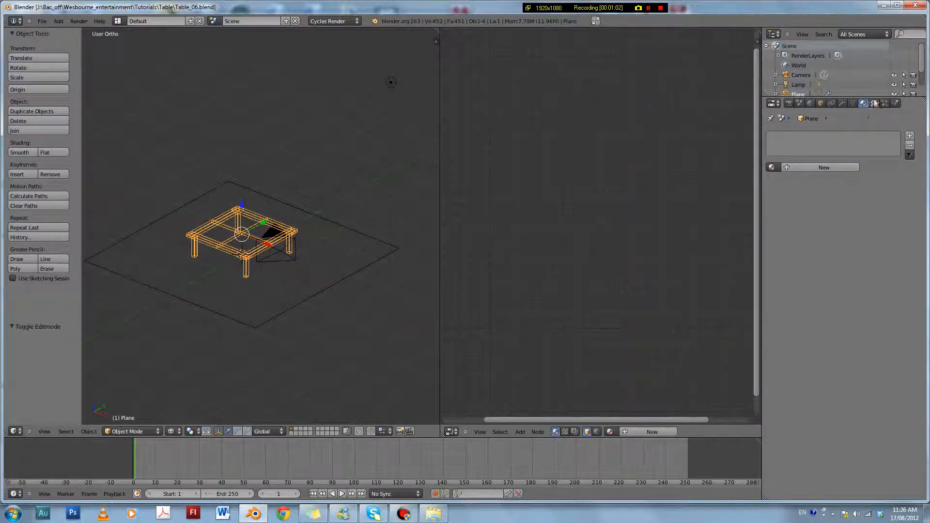
left_click(825, 169)
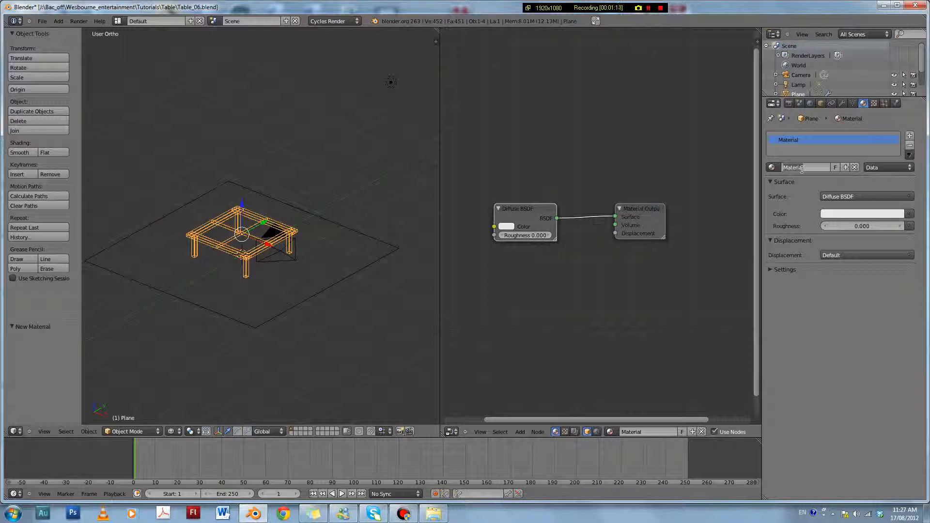
type("Table")
key("Return")
key("ctrl+s")
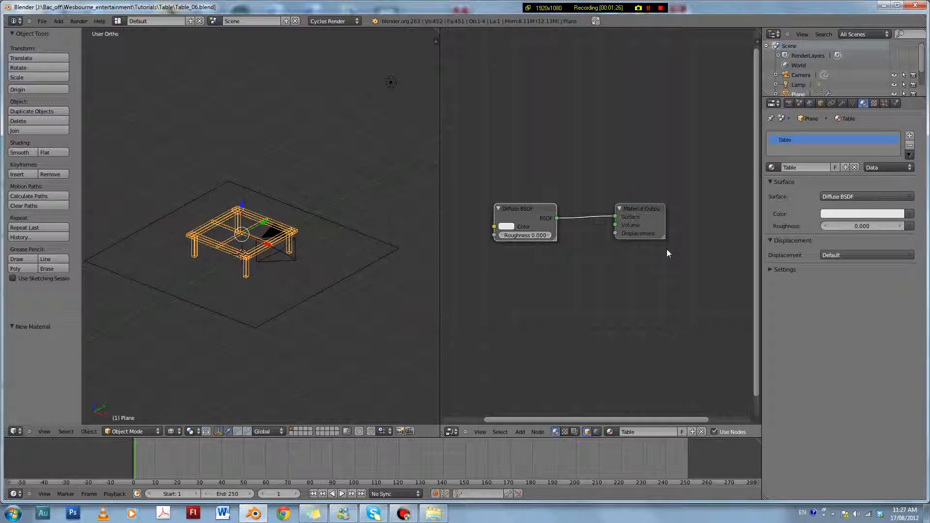
- Display the 3D view with Rendered shading and set the table's Diffuse BSDF color to light orange
middle_click_drag(654, 261, 639, 234)
scroll(598, 237, "up", 1)
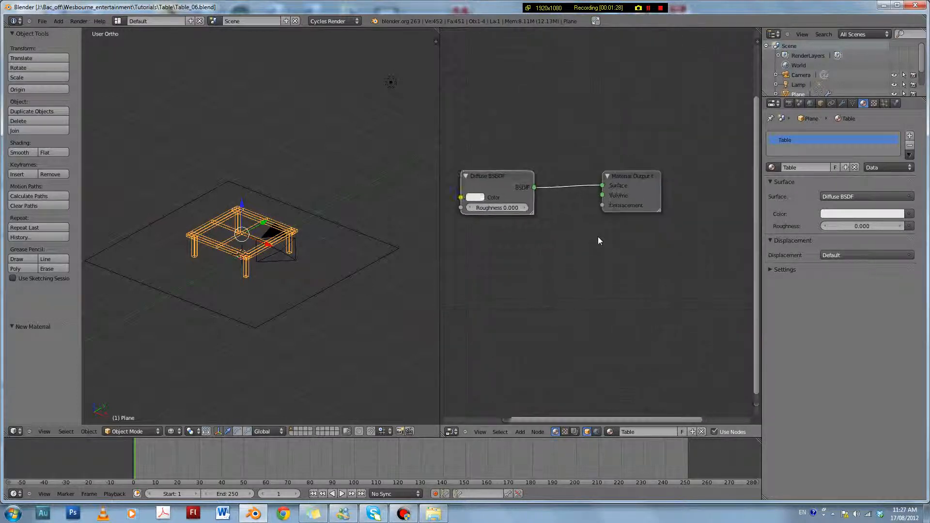
scroll(590, 231, "up", 1)
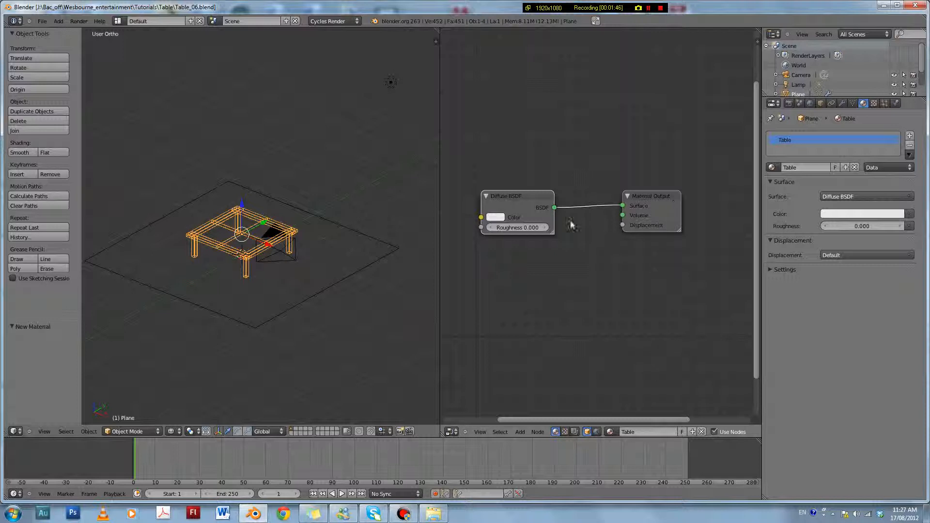
left_click(172, 431)
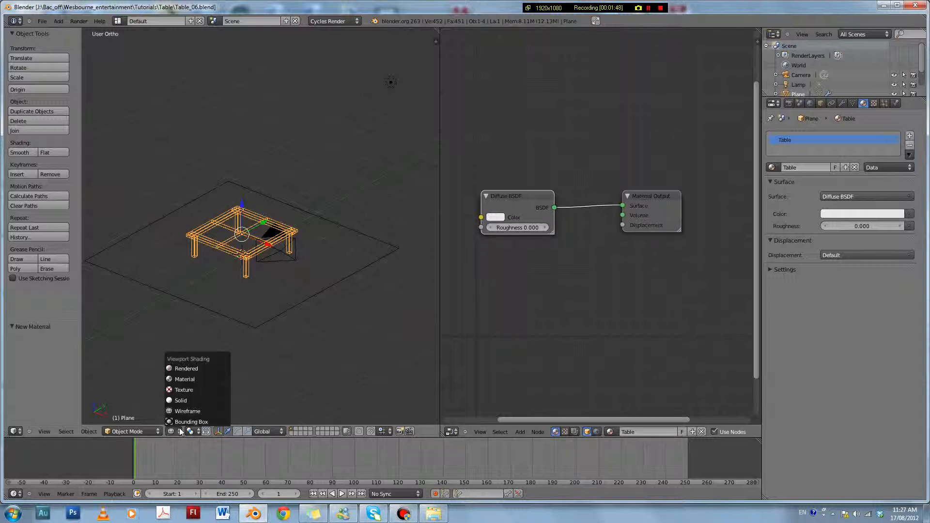
left_click(190, 368)
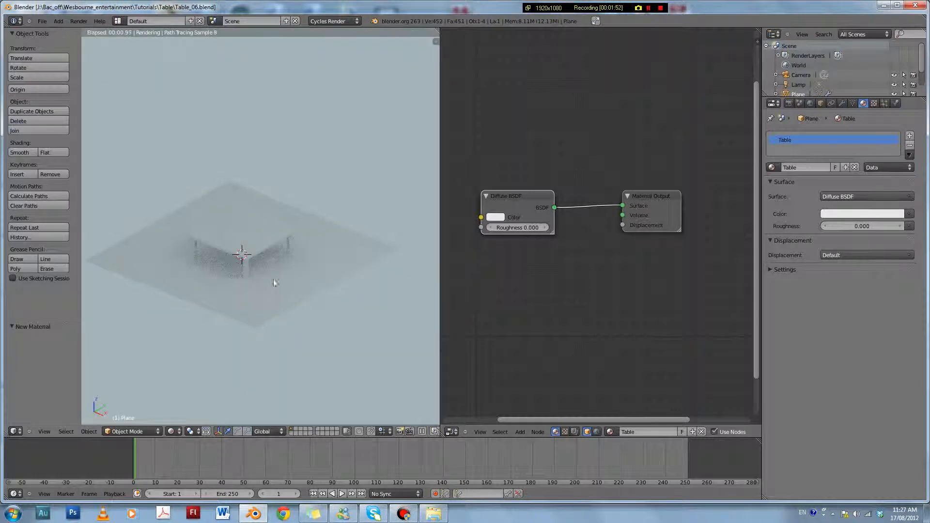
left_click(499, 217)
left_click(521, 136)
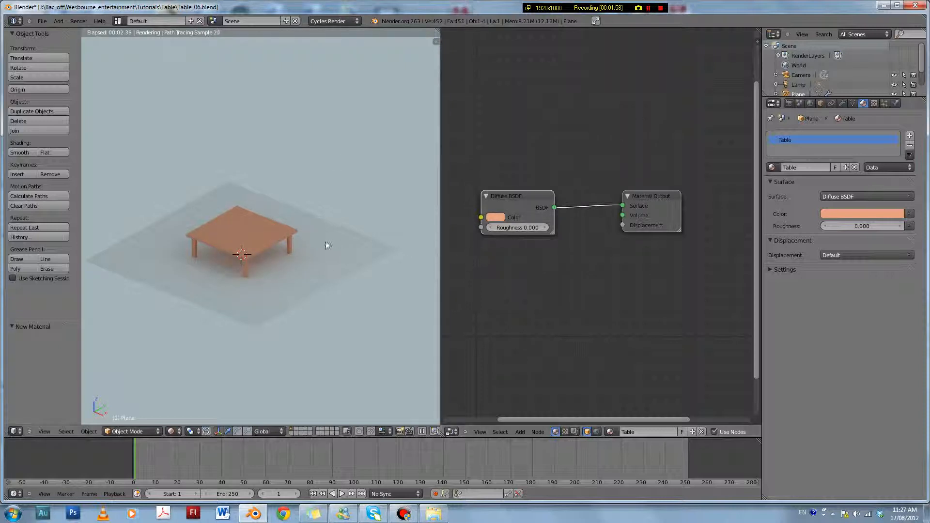
- Spread out the node layout by moving the Diffuse BSDF and Material Output nodes further apart
middle_click_drag(603, 279, 630, 281)
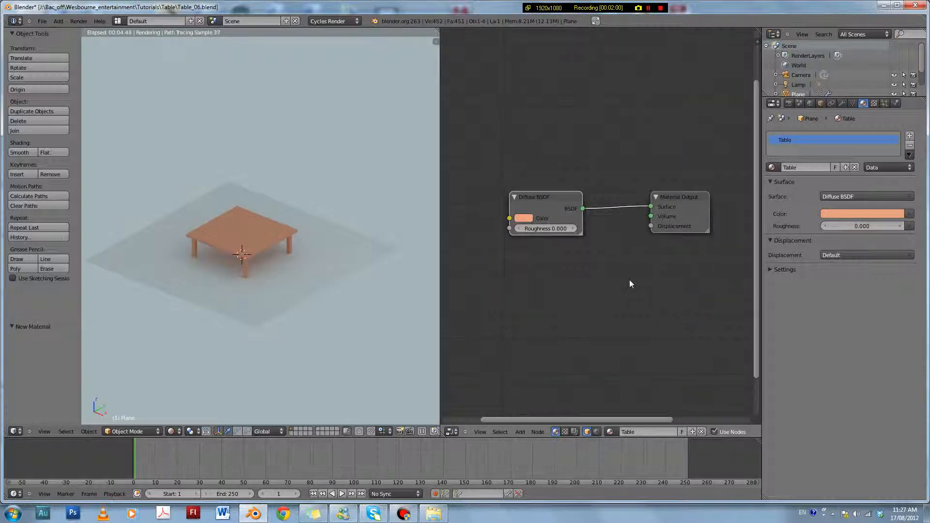
scroll(612, 256, "up", 3)
left_click_drag(547, 186, 496, 133)
scroll(645, 195, "down", 4)
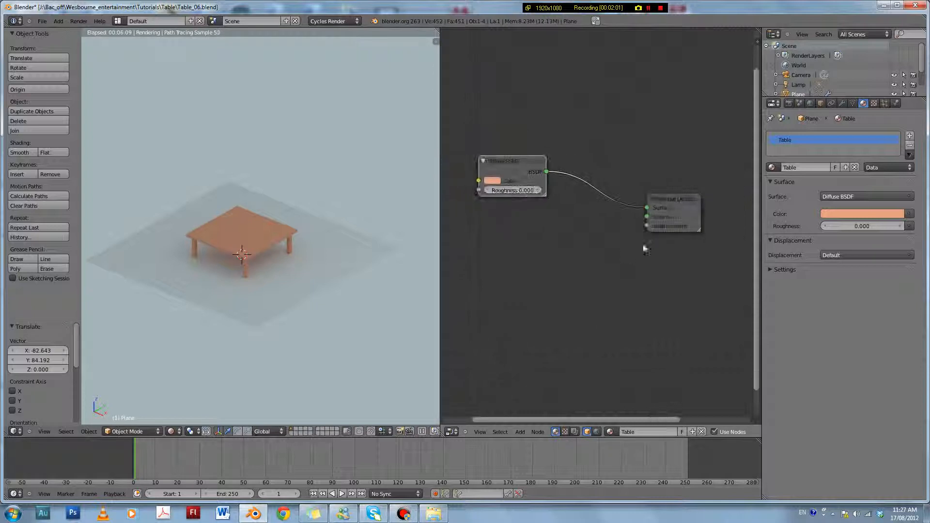
middle_click_drag(641, 246, 649, 281)
left_click_drag(699, 232, 718, 245)
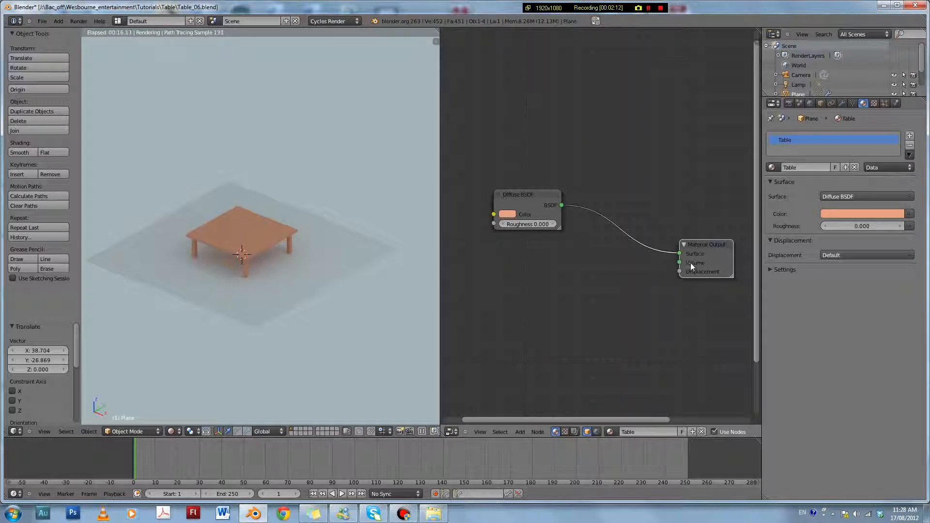
- Change the Table material's surface shader to Glossy BSDF and move its node away from Material Output
left_click(865, 196)
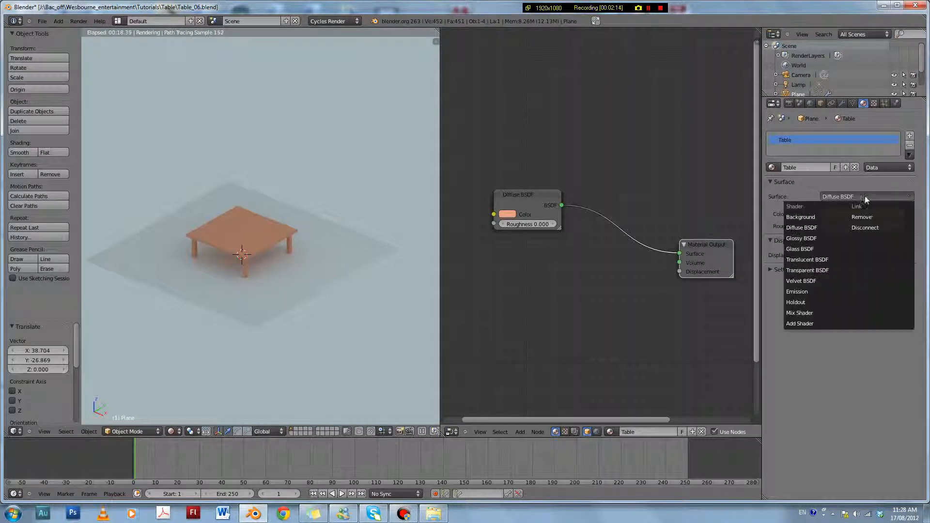
left_click(819, 240)
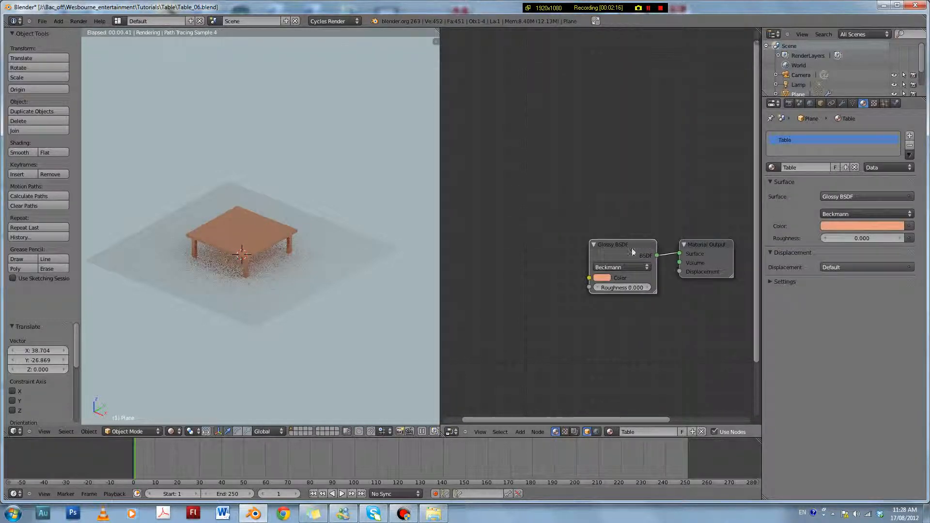
left_click_drag(632, 250, 537, 228)
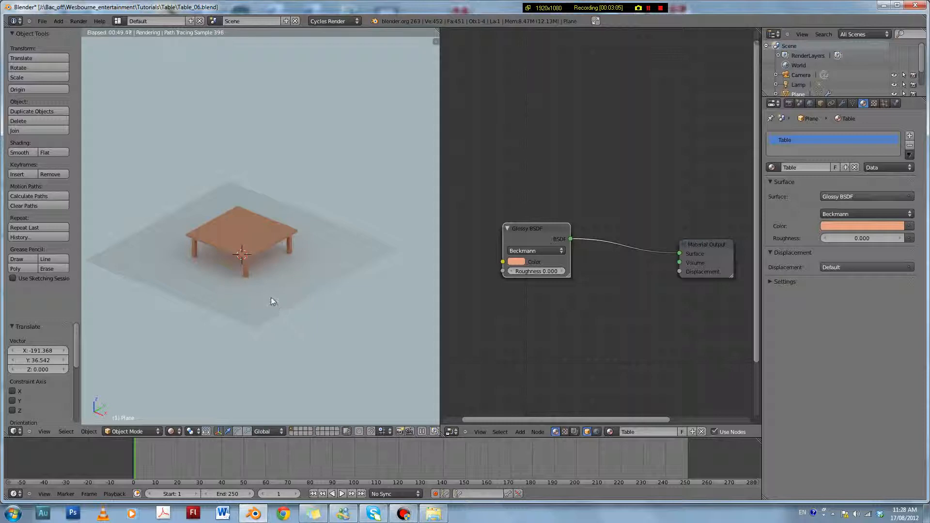
- Return the 3D view to Wireframe shading with a closer view of the table, and save the file
key("shift+z")
key("z")
scroll(275, 303, "up", 4)
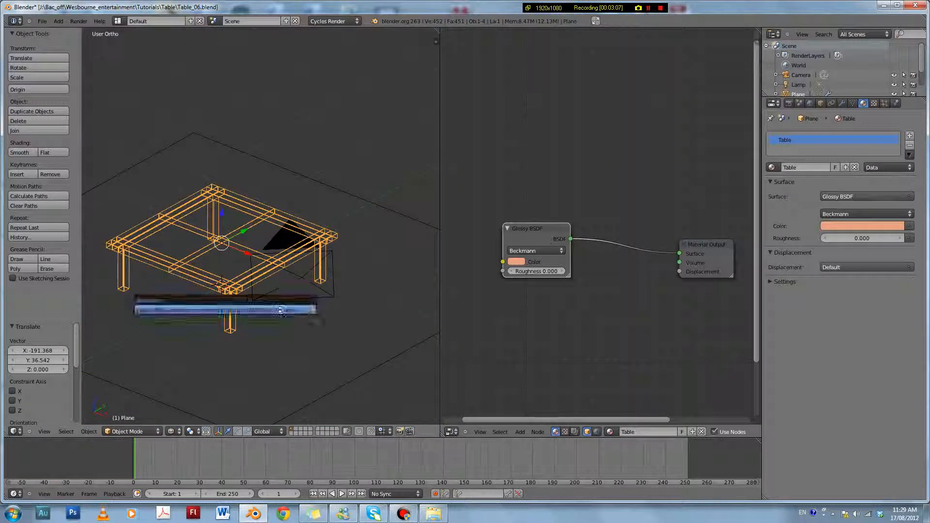
scroll(285, 322, "up", 4)
key("z")
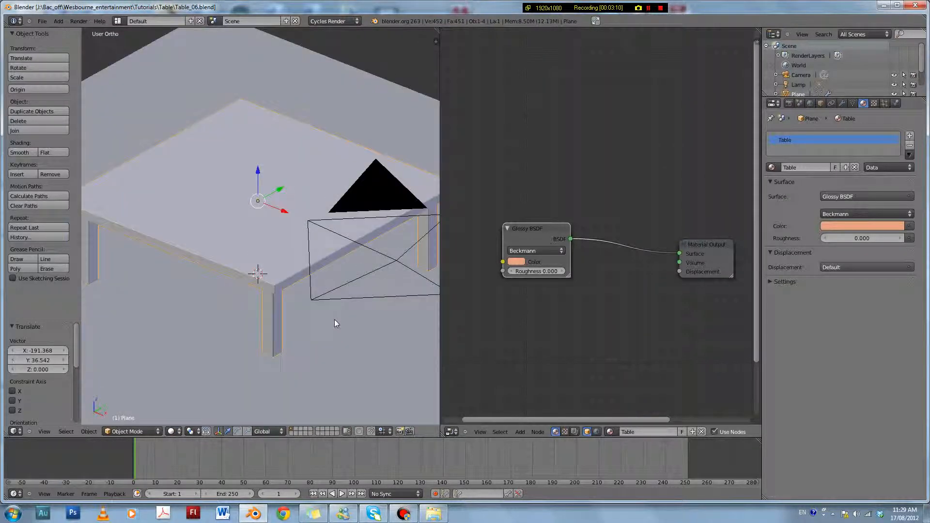
key("z")
- Replace the Node Editor with the UV/Image Editor and unlink the Render Result image from it
left_click(452, 432)
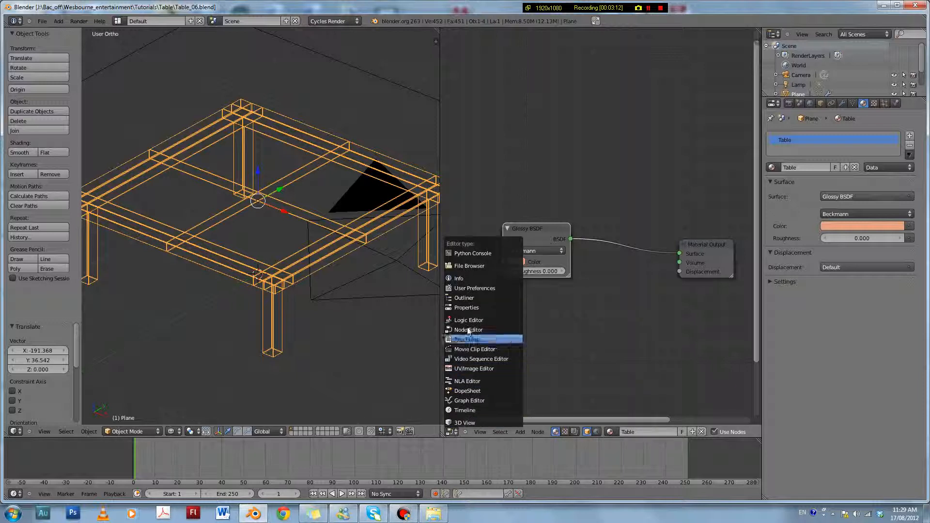
left_click(461, 369)
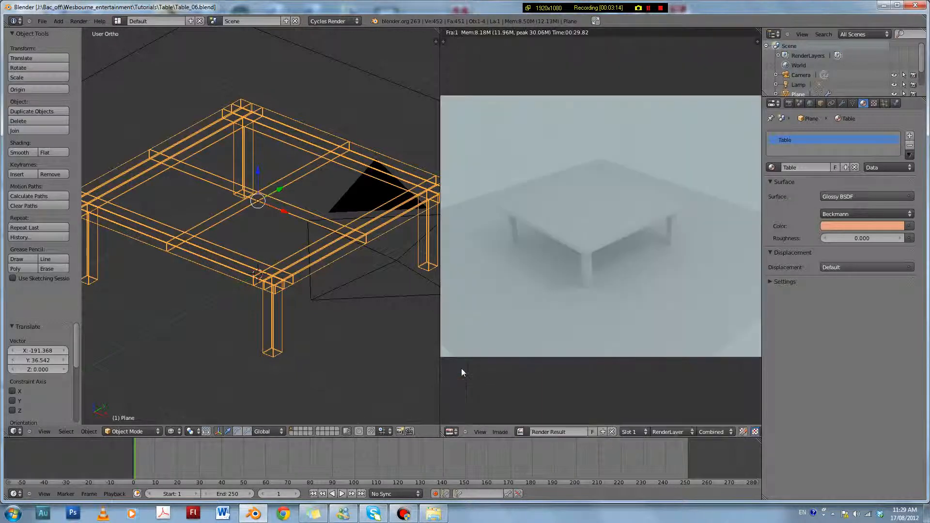
left_click(612, 431)
scroll(583, 285, "up", 4)
scroll(321, 318, "down", 3)
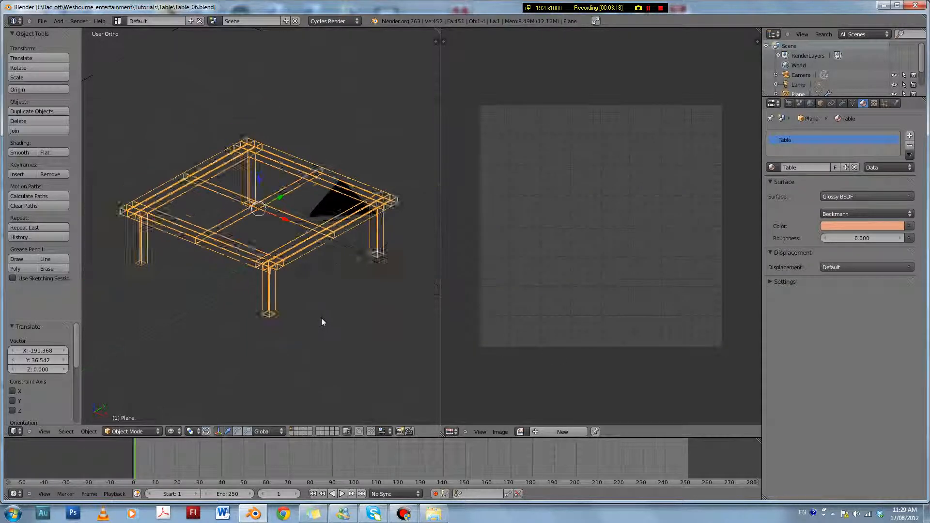
scroll(299, 297, "up", 3)
scroll(302, 301, "down", 1)
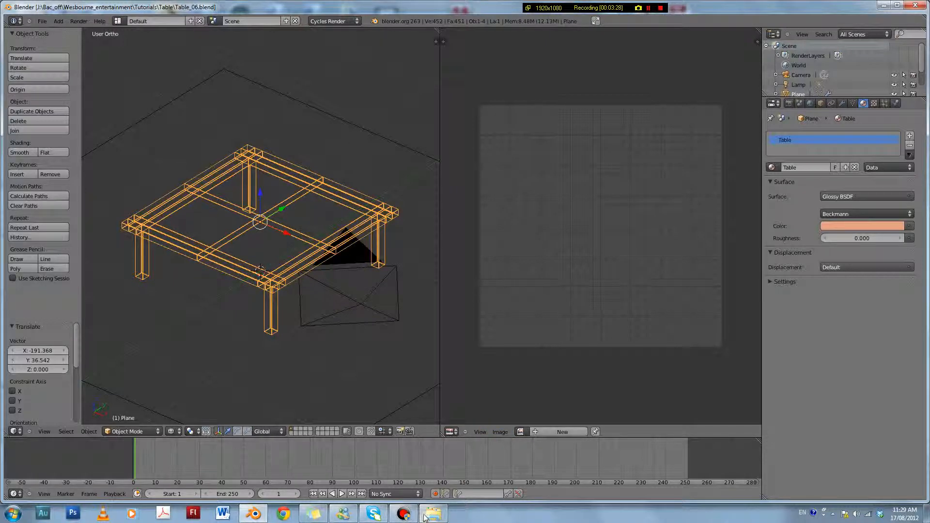
- Switch to the file explorer and select the WoodFine0034_13_S image in the Texture folder
key("alt+Tab")
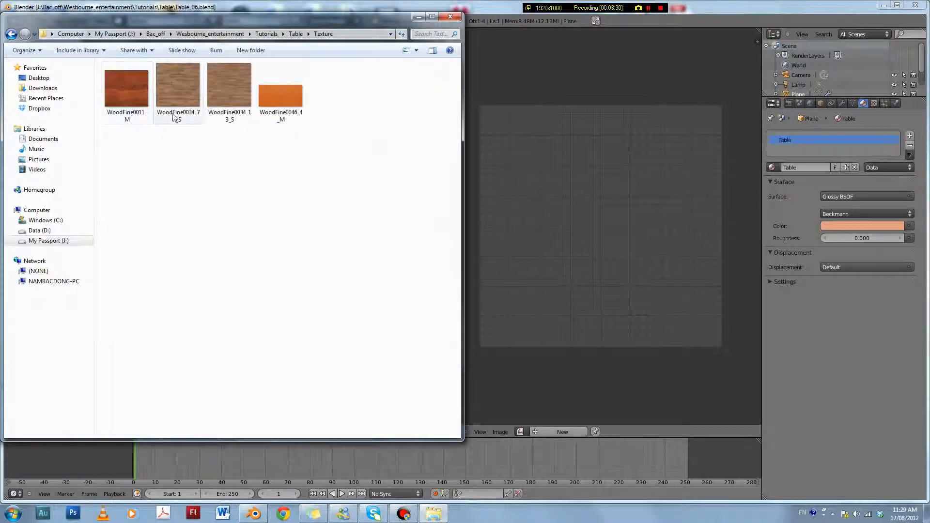
left_click(225, 88)
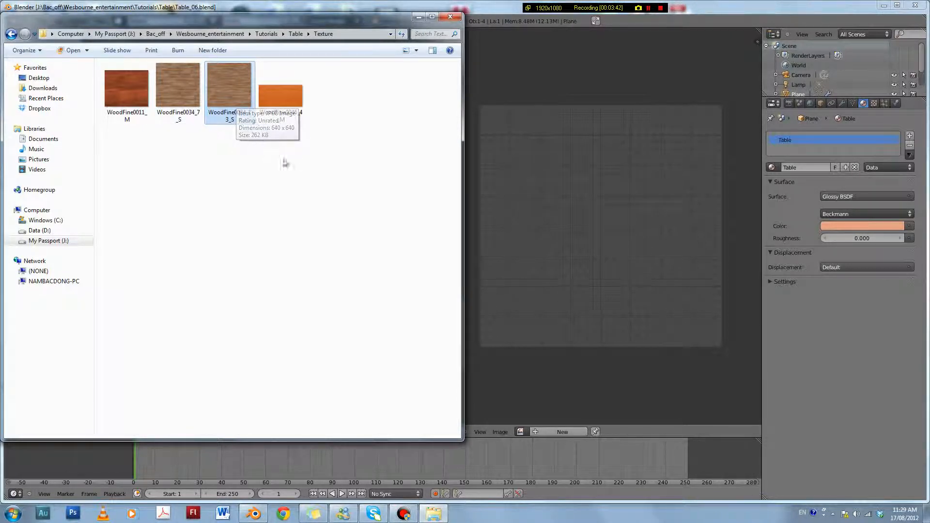
- Switch back to Blender and load WoodFine0034_13_S.jpg from the Texture folder into the UV/Image Editor, fitting the whole image in view
left_click(645, 207)
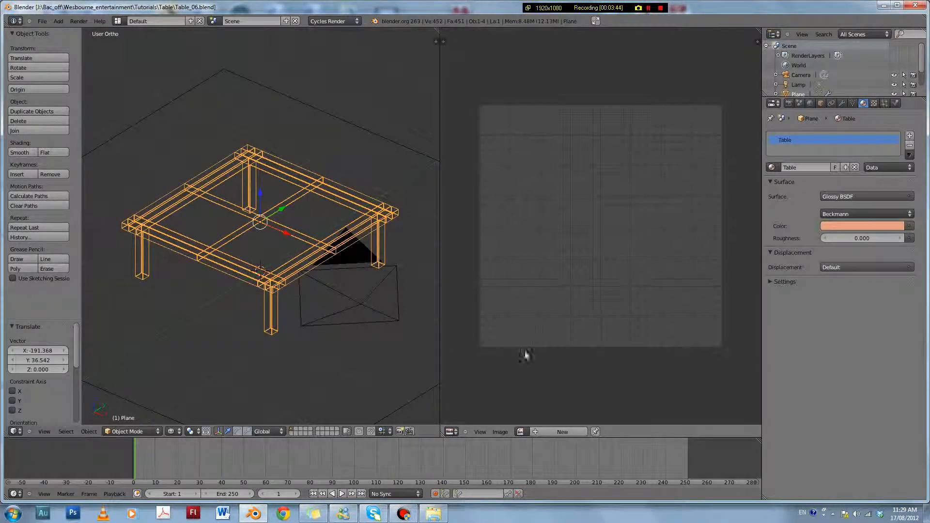
left_click(451, 433)
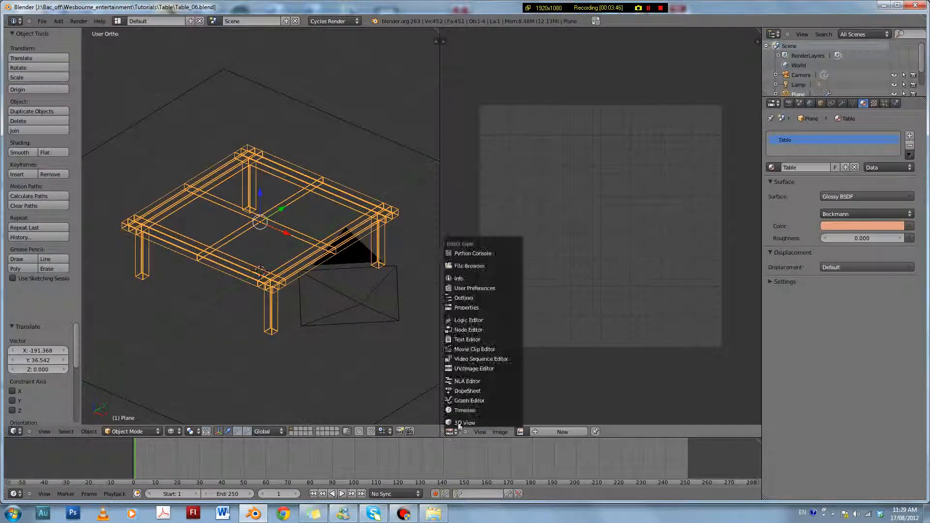
left_click(478, 373)
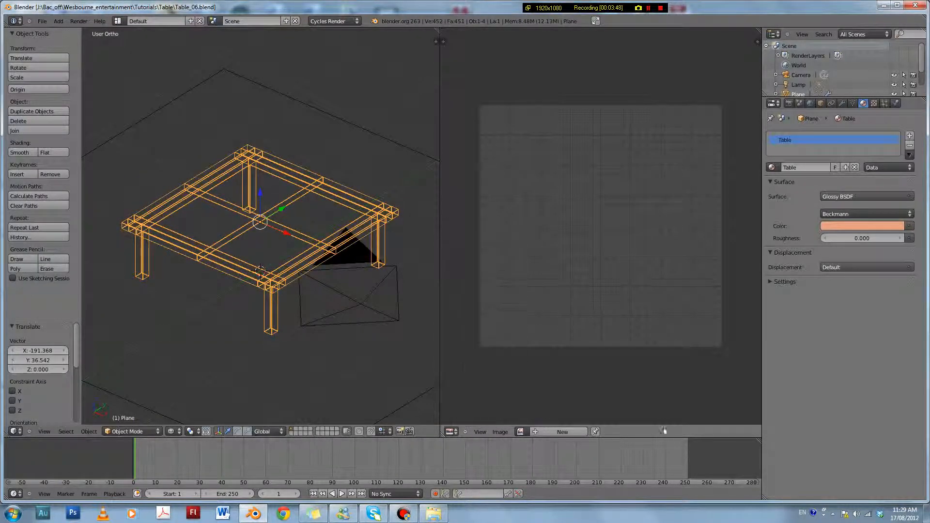
left_click(504, 434)
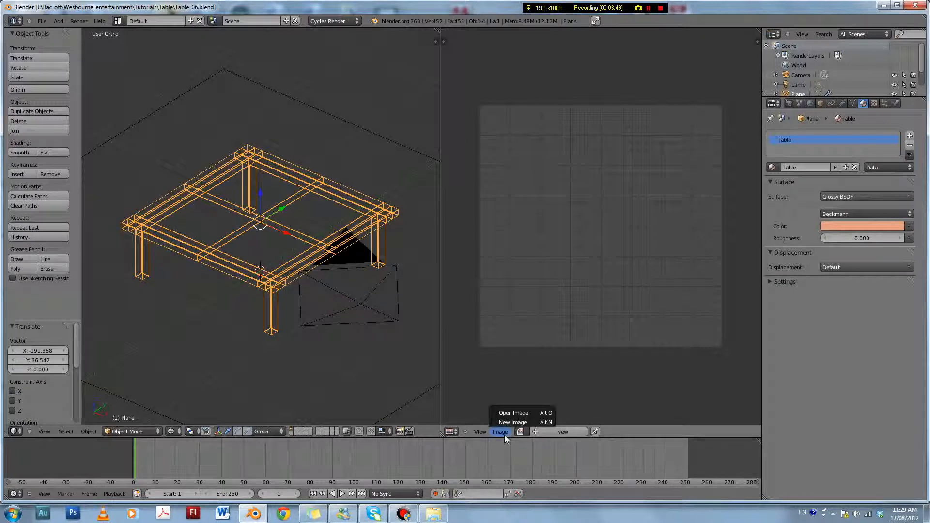
left_click(530, 413)
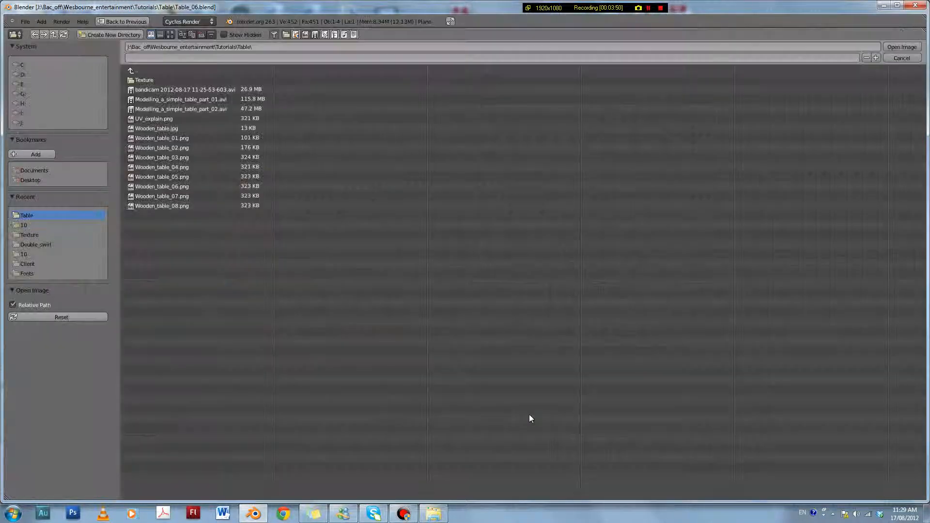
left_click(167, 81)
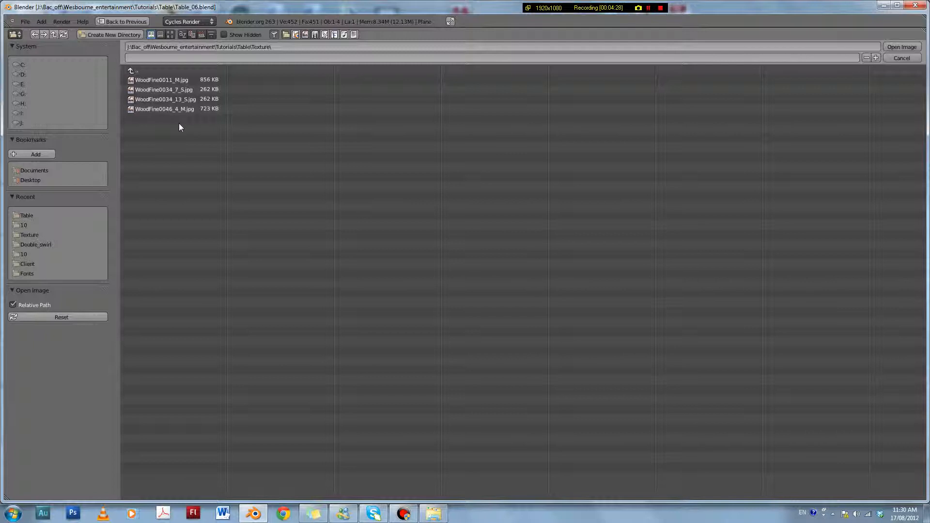
left_click(191, 99)
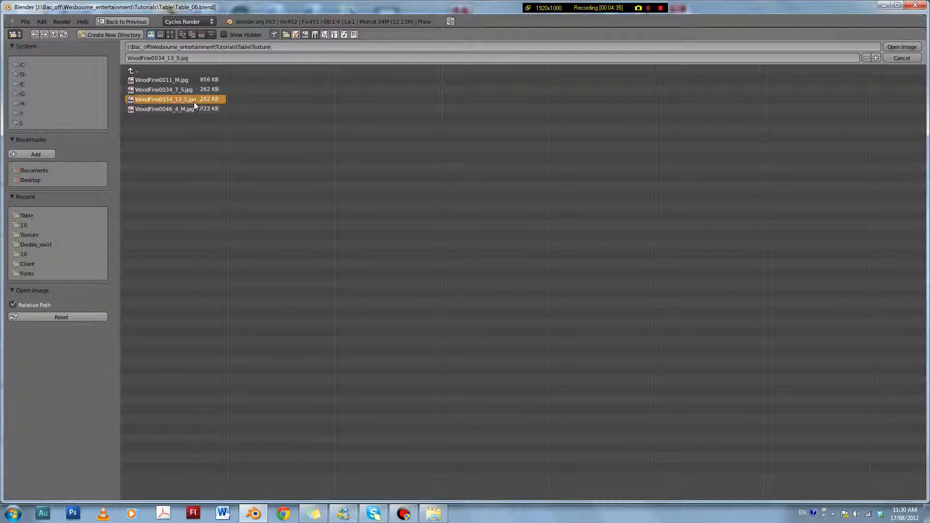
left_click(900, 47)
scroll(646, 229, "down", 3)
scroll(636, 227, "up", 3)
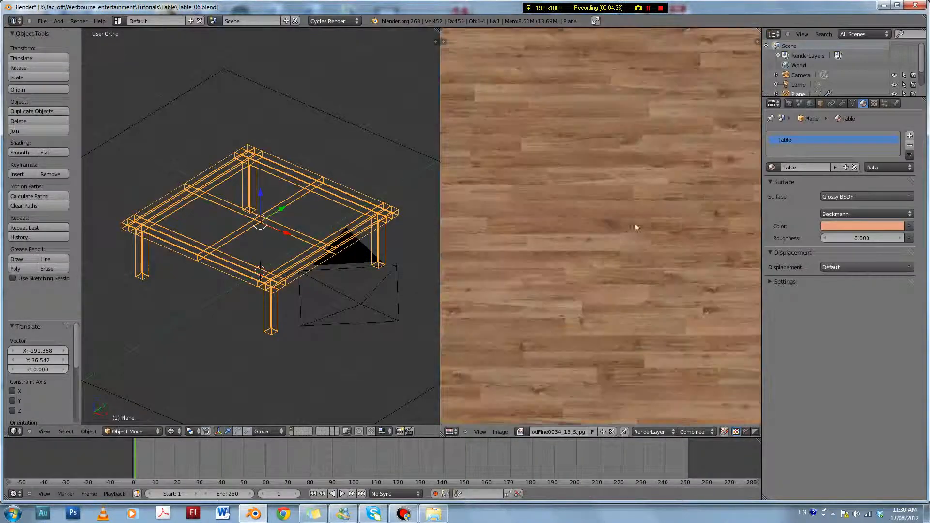
scroll(630, 233, "down", 3)
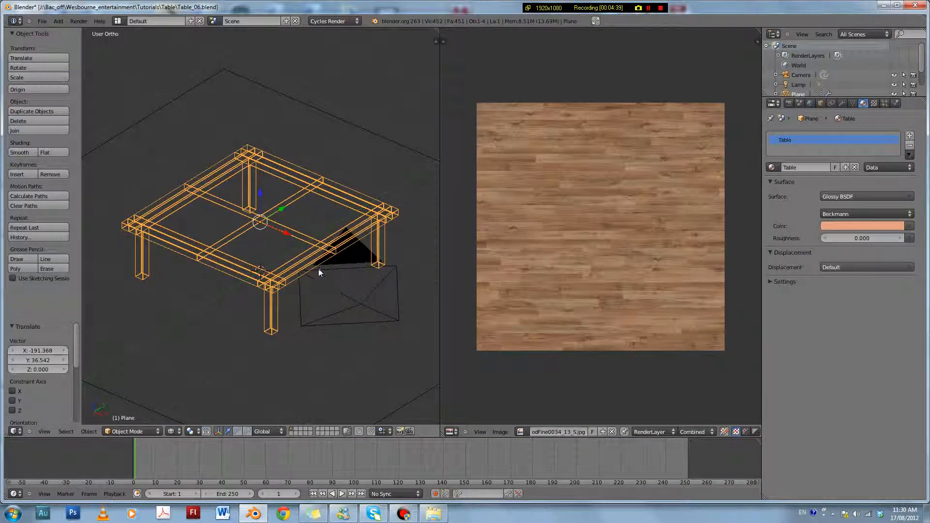
- Show the table in Solid shading and enter Edit Mode on it with a close view of the front corner and leg
key("z")
middle_click_drag(316, 276, 324, 263)
scroll(324, 262, "up", 3)
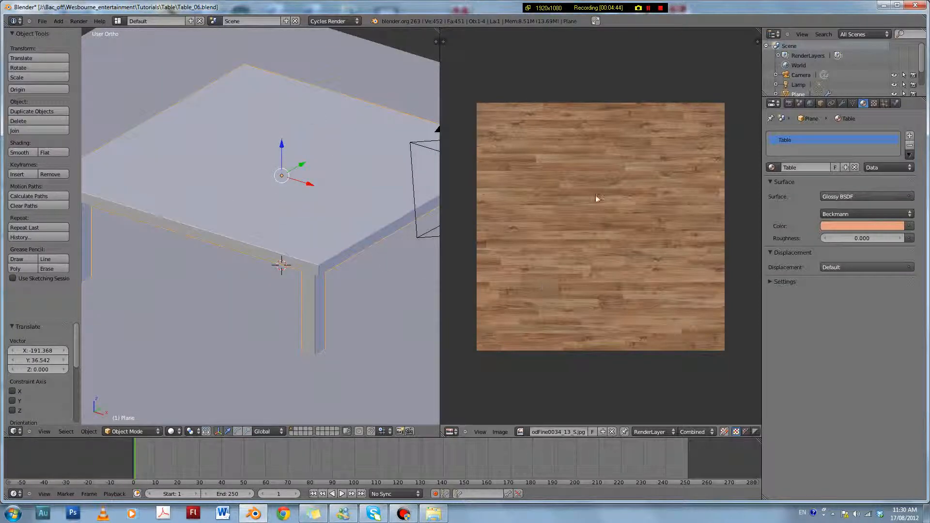
scroll(375, 247, "down", 2)
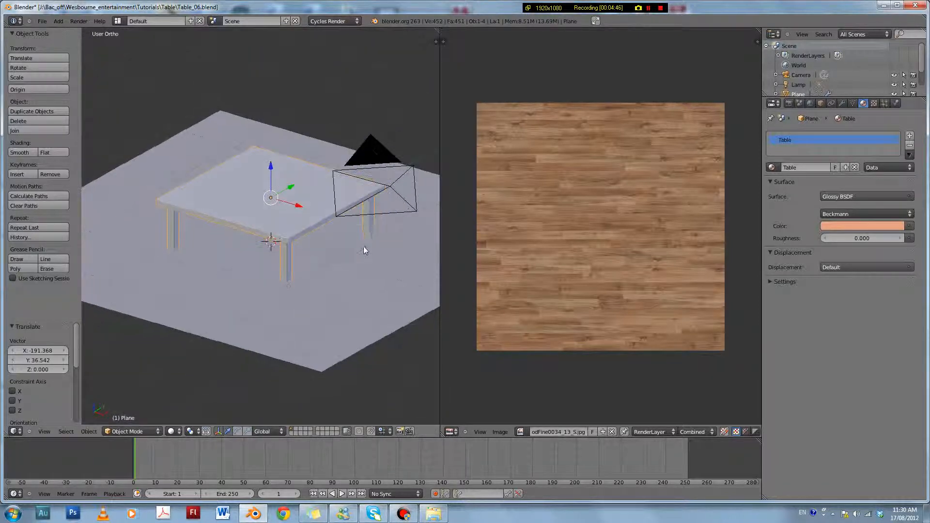
key("KP_1")
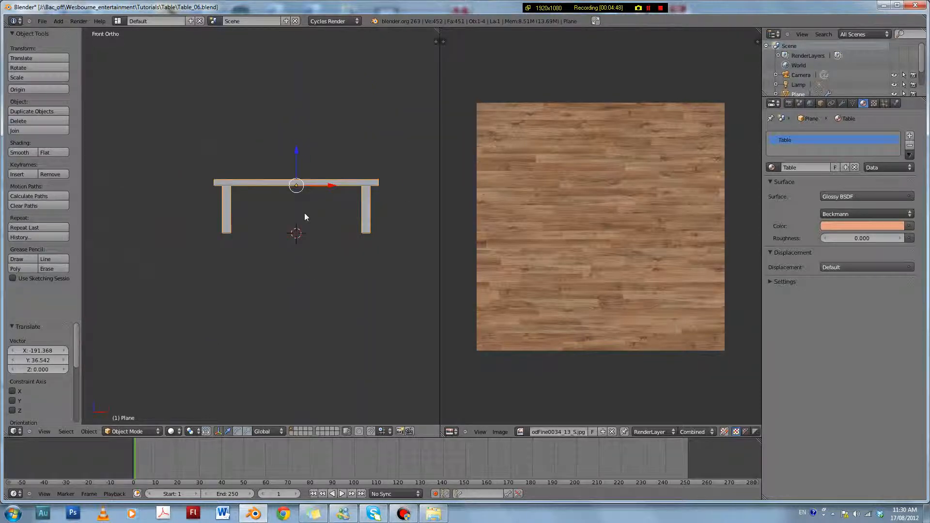
middle_click_drag(305, 213, 282, 259)
key("Tab")
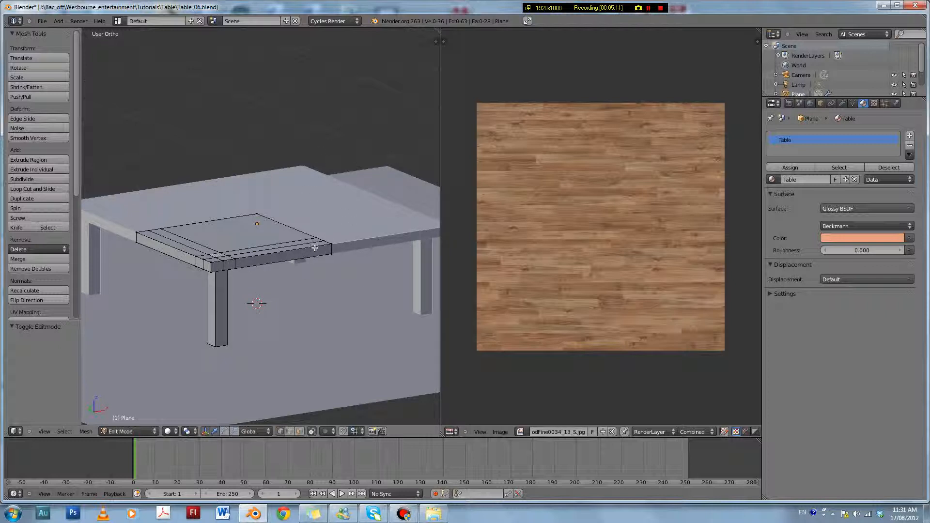
middle_click_drag(316, 247, 361, 201, "shift")
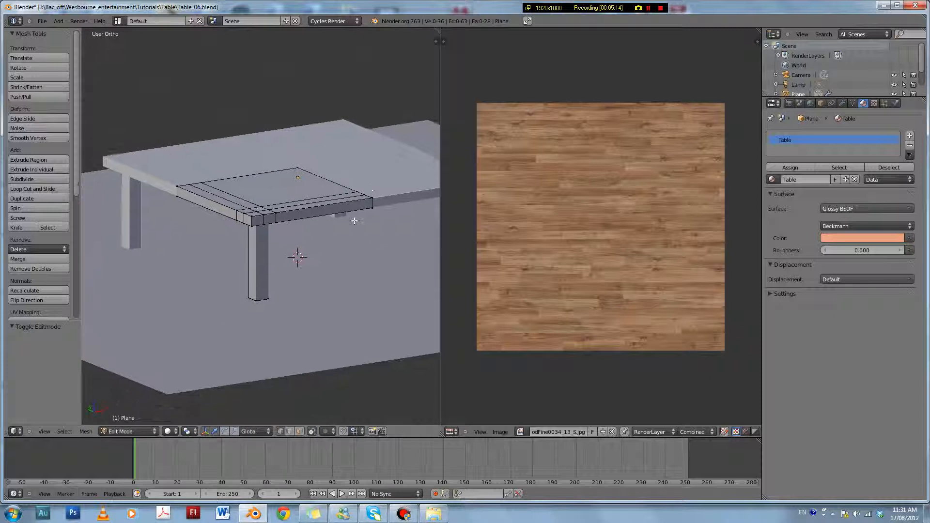
scroll(351, 222, "up", 2)
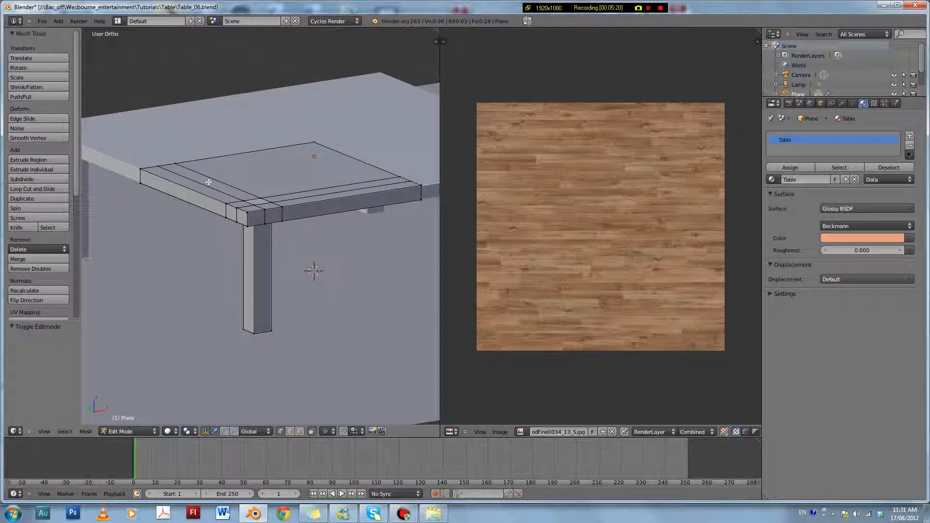
- Start the Screencast Keys display for the 3D view
right_click(193, 186, "alt")
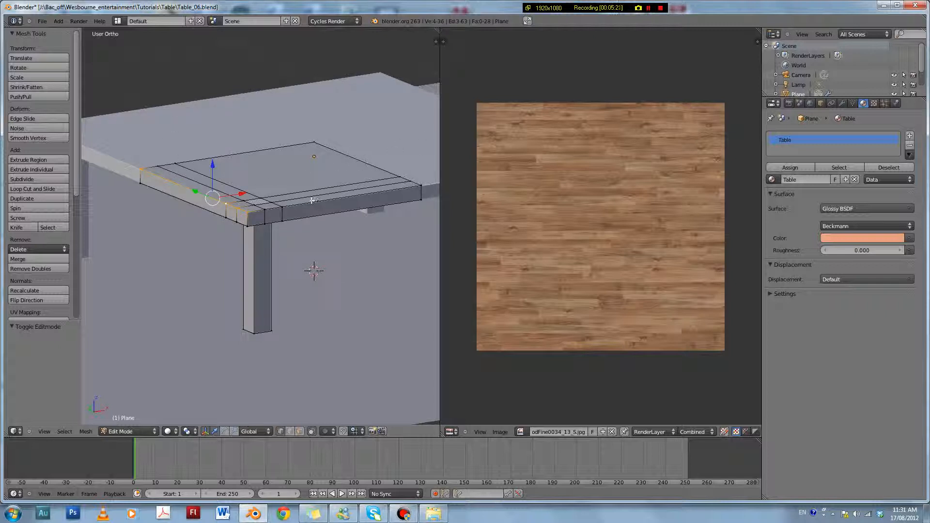
key("n")
scroll(392, 303, "down", 5)
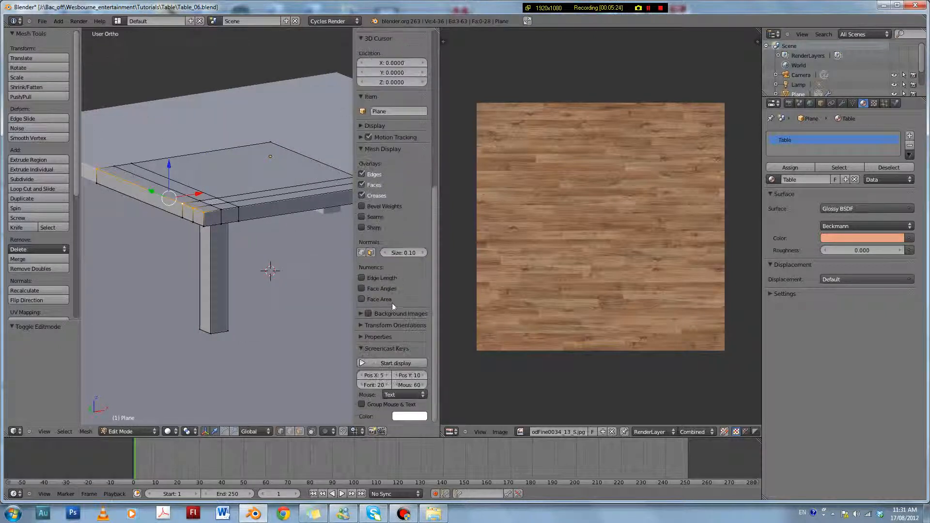
left_click(412, 363)
key("n")
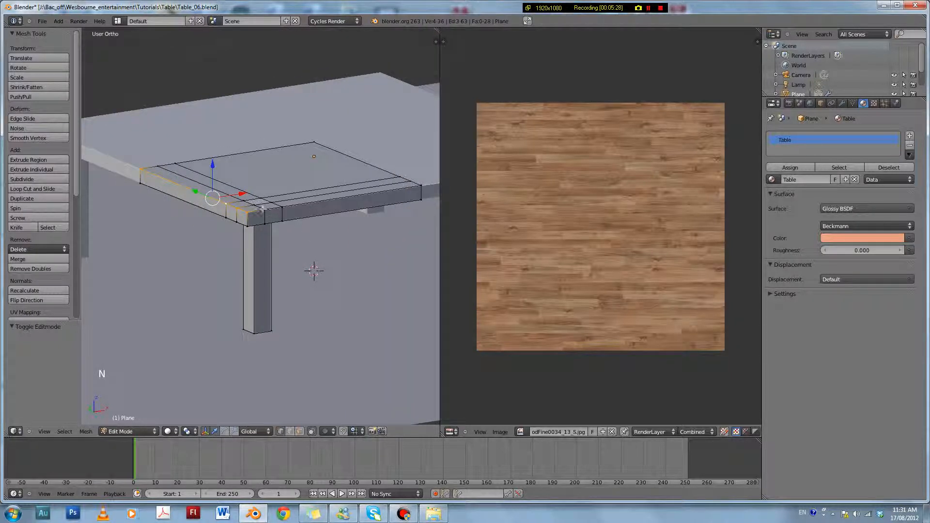
- Select the outer top edges along both sides of the tabletop corner
right_click(209, 194, "alt")
right_click(303, 204, "alt+shift")
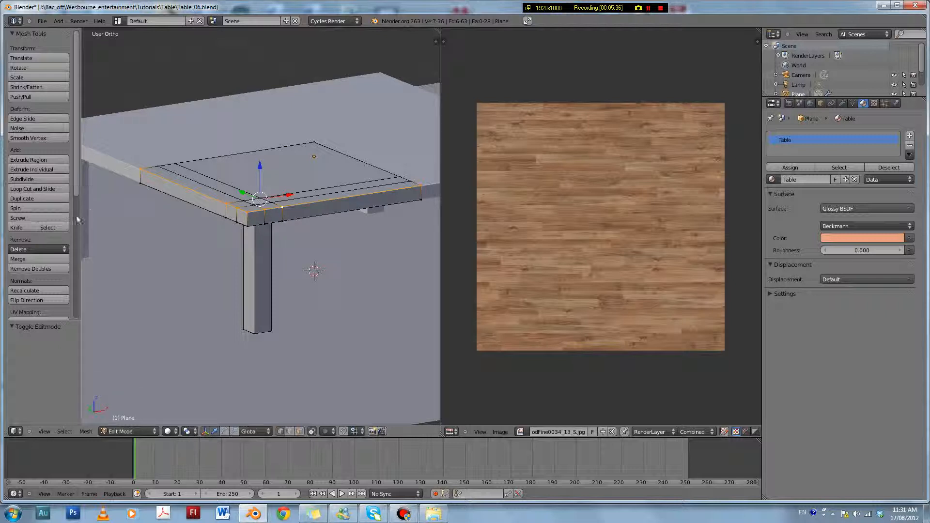
scroll(48, 291, "down", 2)
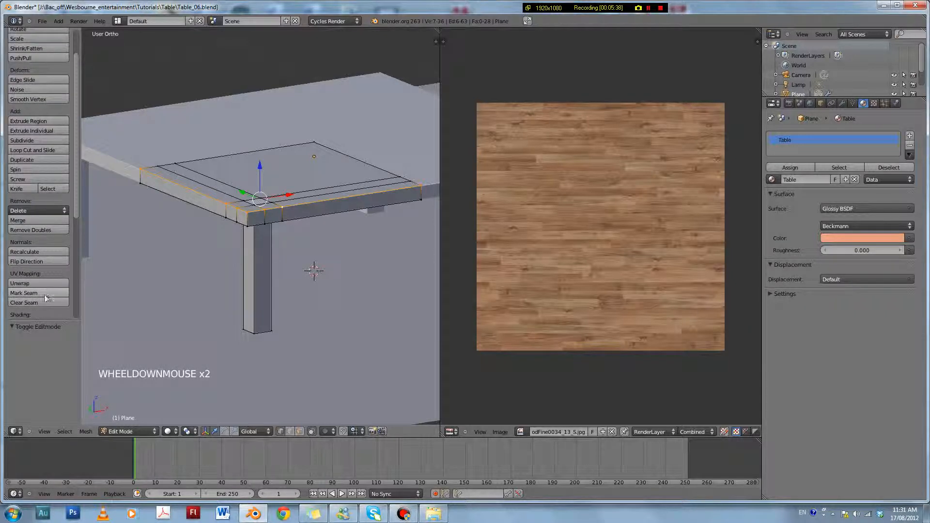
scroll(48, 298, "down", 1)
key("u")
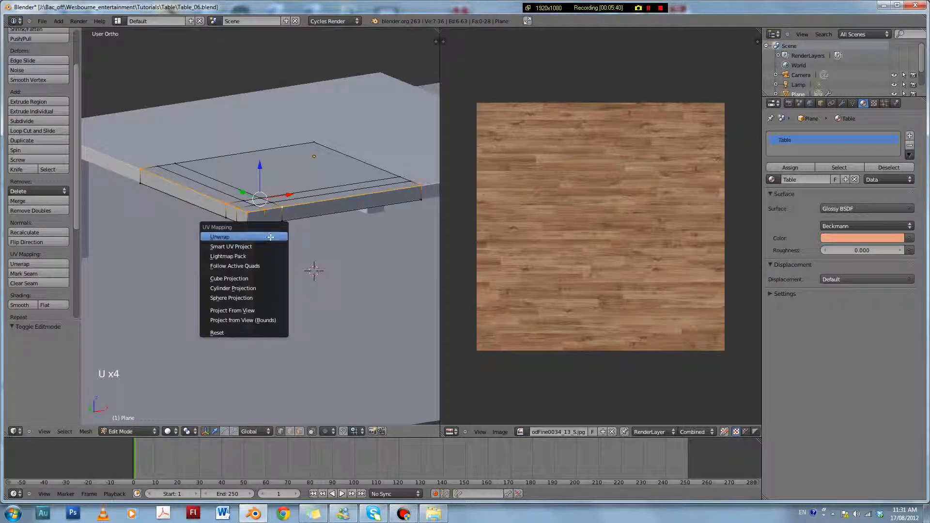
left_click(245, 298)
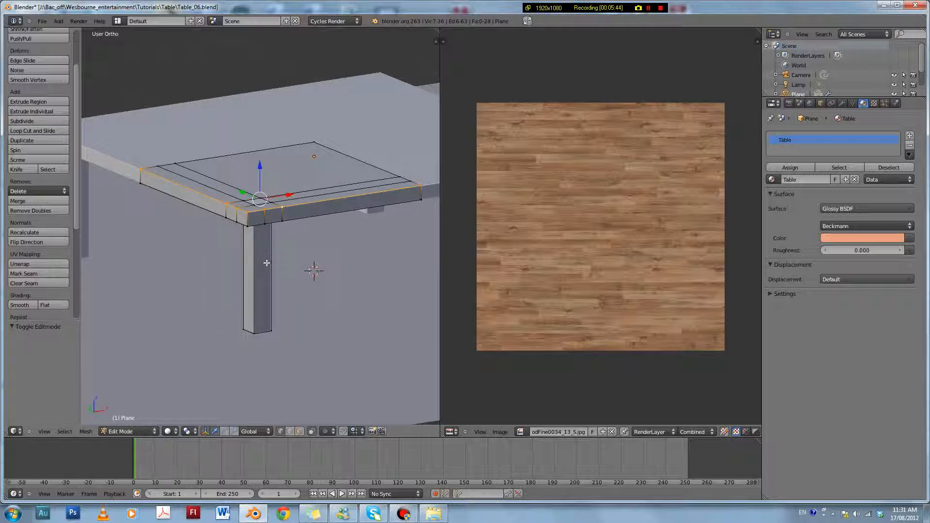
key("space")
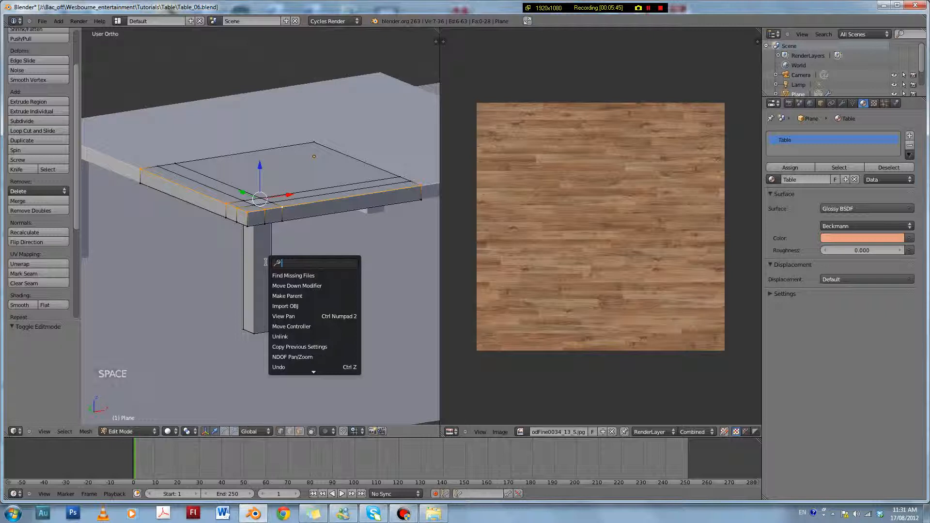
type("mark")
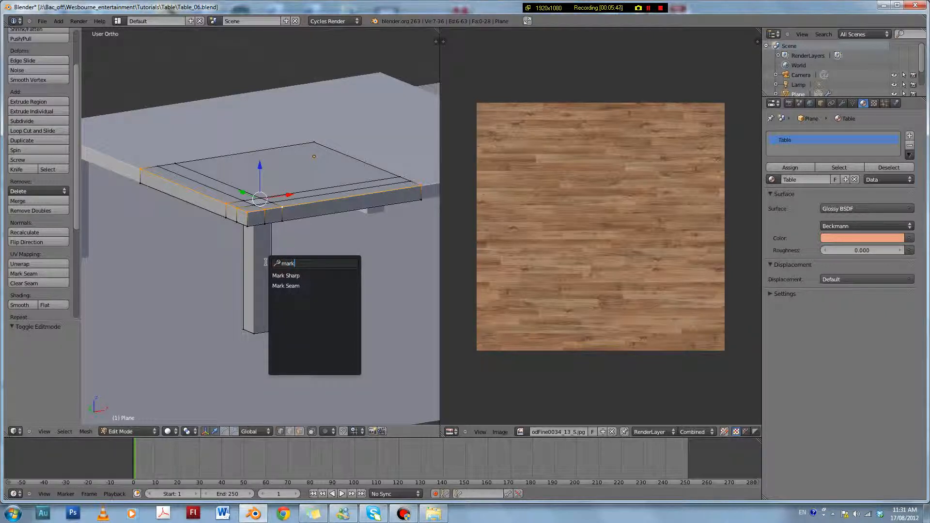
key("Escape")
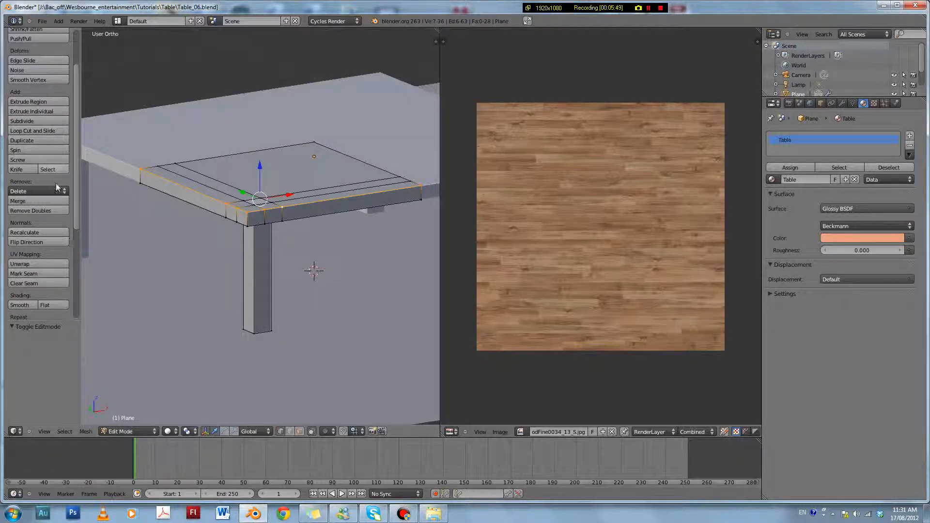
key("t")
key("t")
key("t")
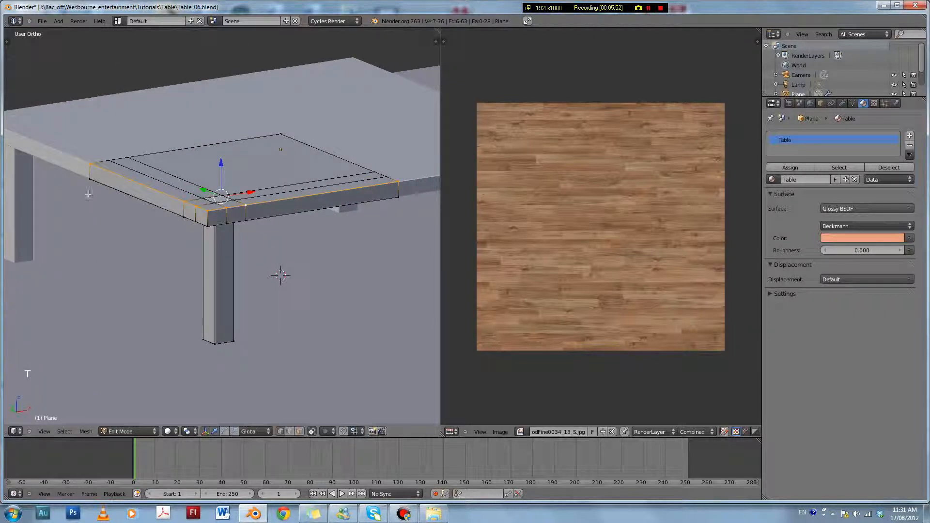
key("t")
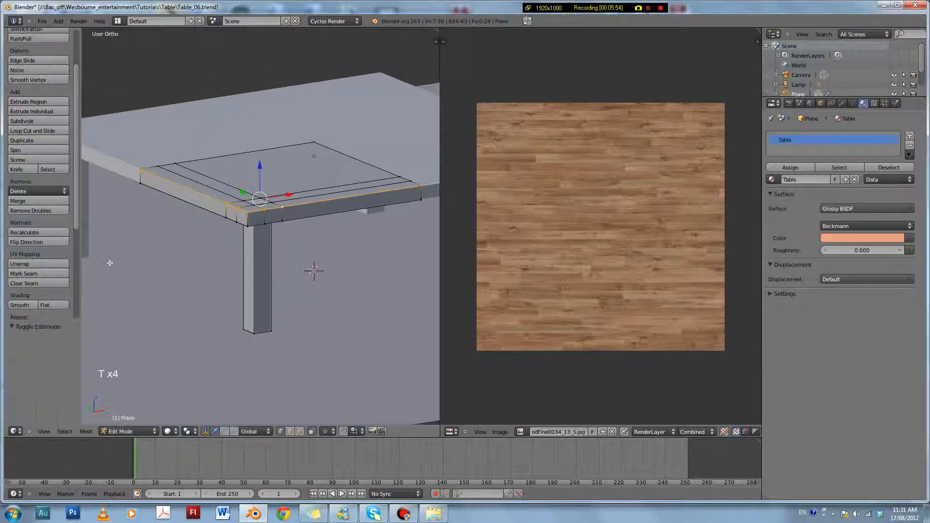
- Mark the selected top edges of the tabletop as a seam and deselect everything
left_click(38, 273)
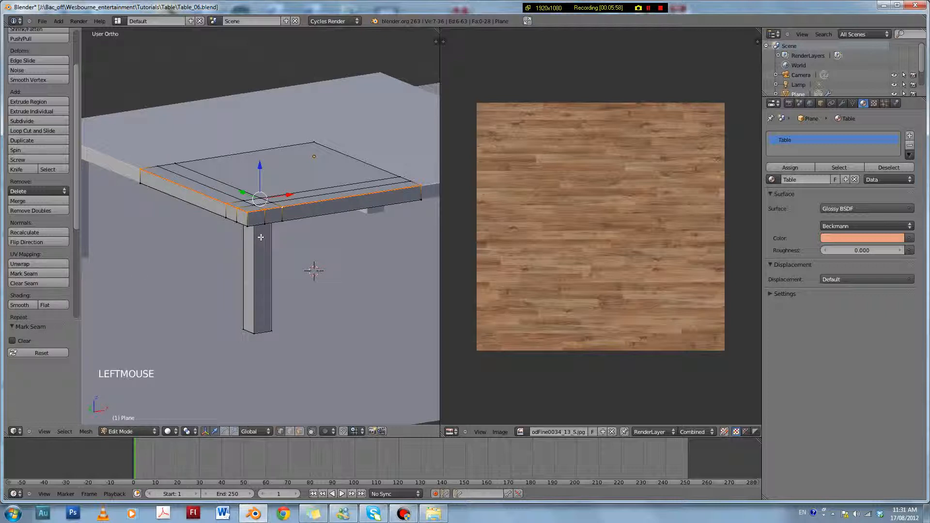
key("a")
key("a")
key("a")
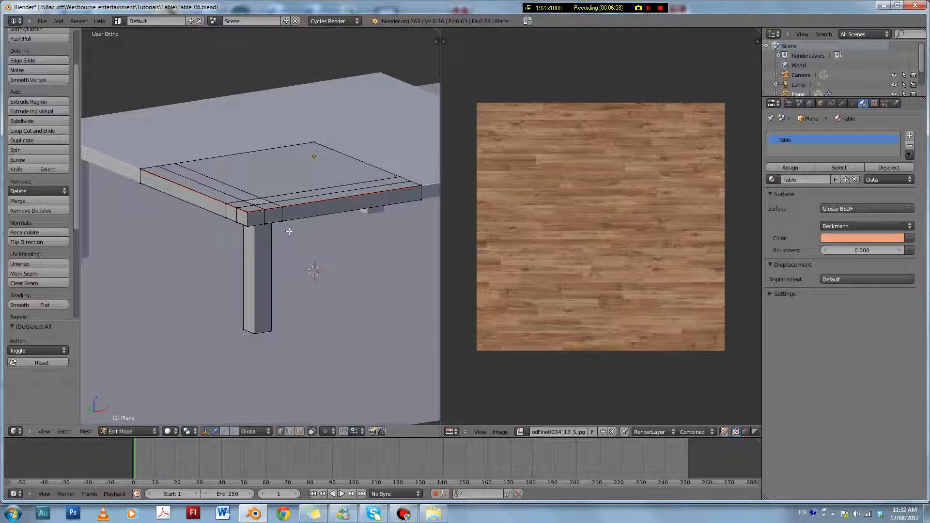
- Try to select the edge loop where the leg meets the tabletop in Wireframe shading, and return to Solid shading
scroll(290, 230, "up", 1)
key("z")
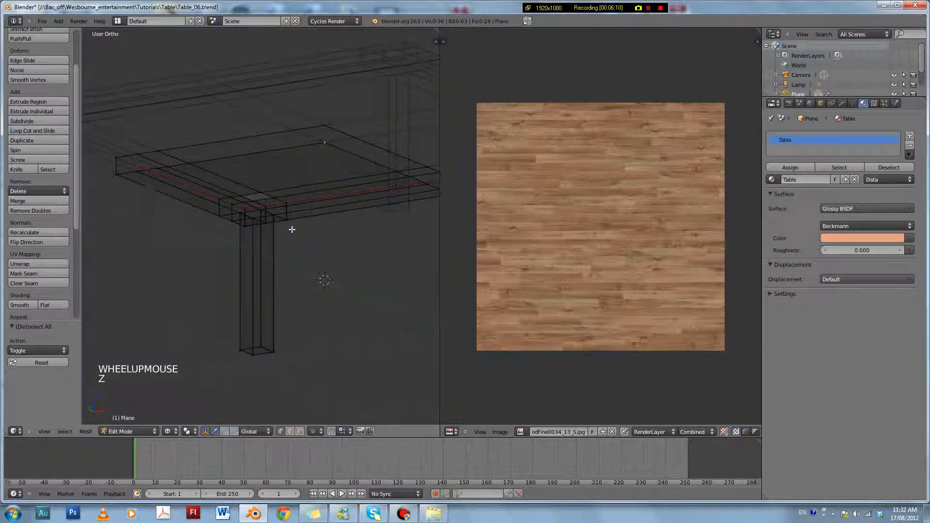
right_click(265, 217, "alt")
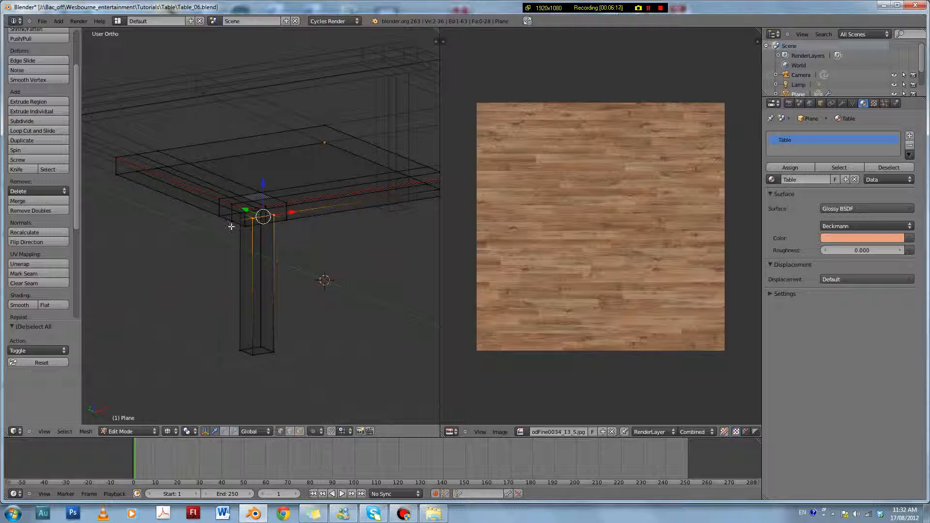
scroll(175, 182, "down", 4)
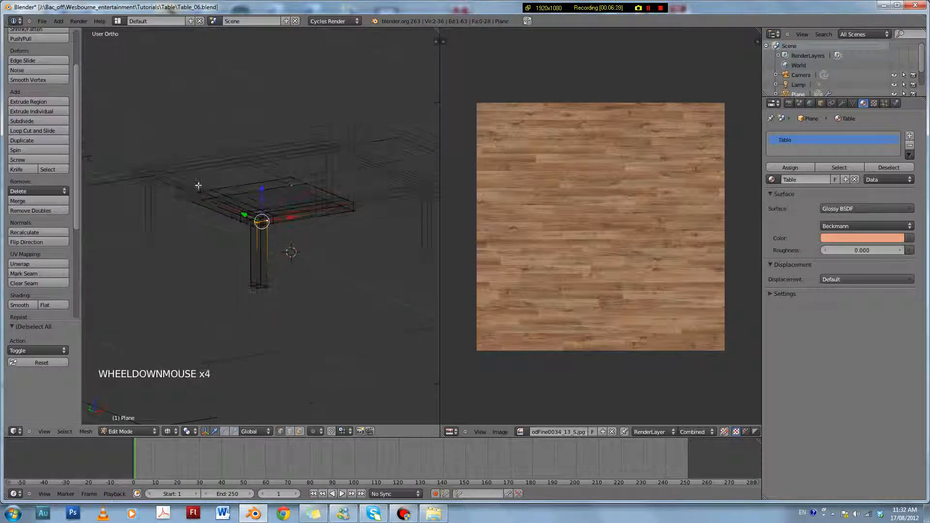
key("z")
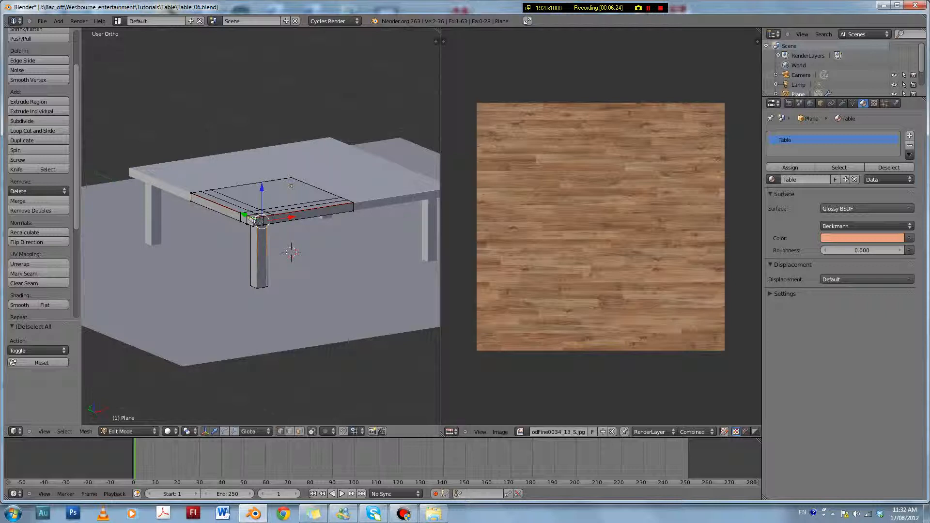
- Draw a freehand Grease Pencil line along the side of the tabletop, around its front corner
key("d")
mouse_move(135, 175)
left_mouse_down()
mouse_move(260, 221)
mouse_move(438, 190)
left_mouse_up()
scroll(315, 242, "up", 2)
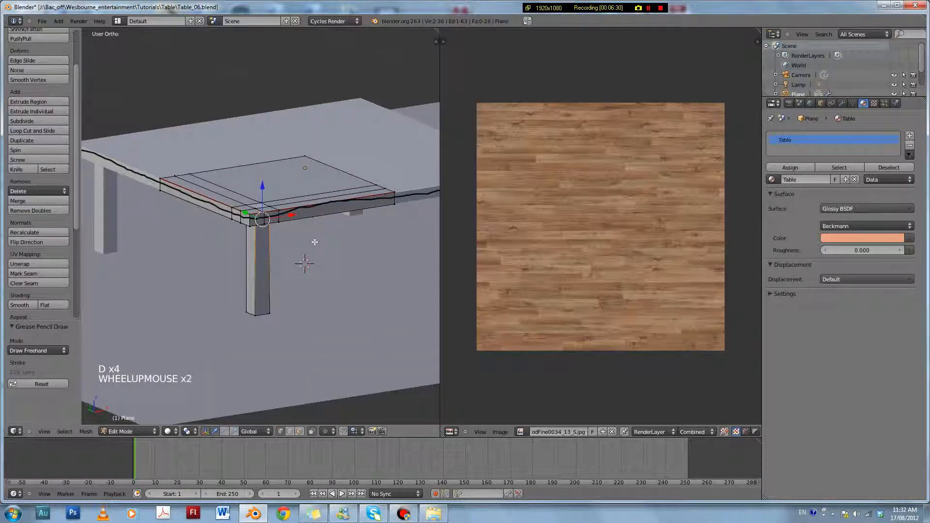
- Undo the last edge selection at the top of the leg
key("ctrl+z")
key("ctrl+z")
key("ctrl+z")
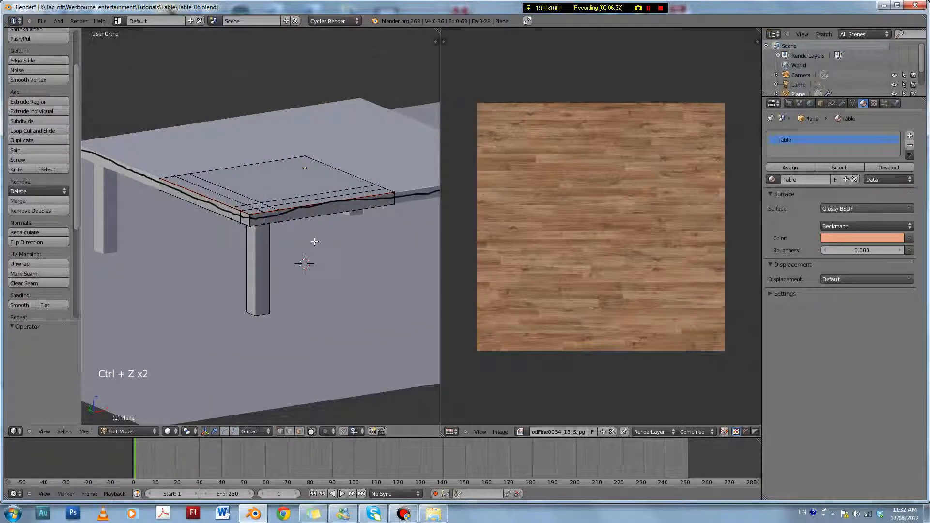
- Remove the Grease Pencil data with the freehand line drawn around the tabletop from the viewport
key("ctrl+z")
key("n")
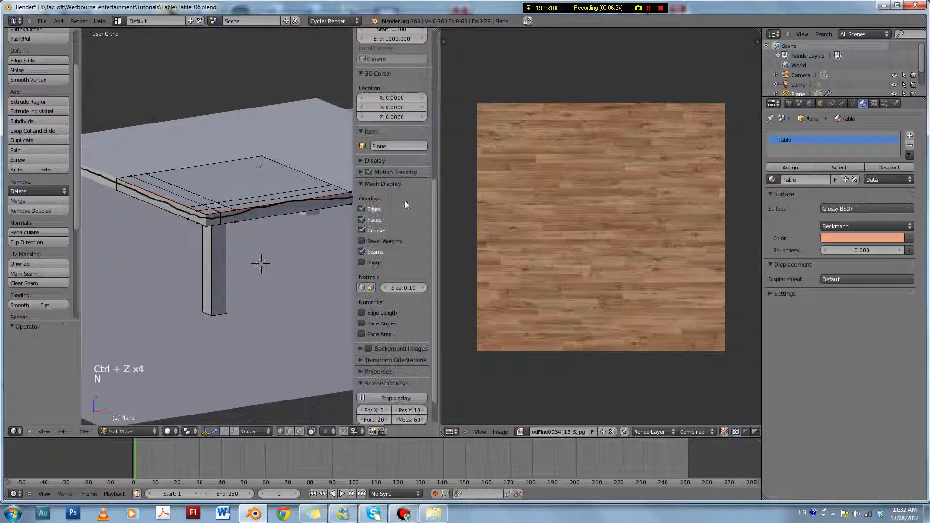
scroll(403, 190, "up", 5)
scroll(404, 190, "up", 12)
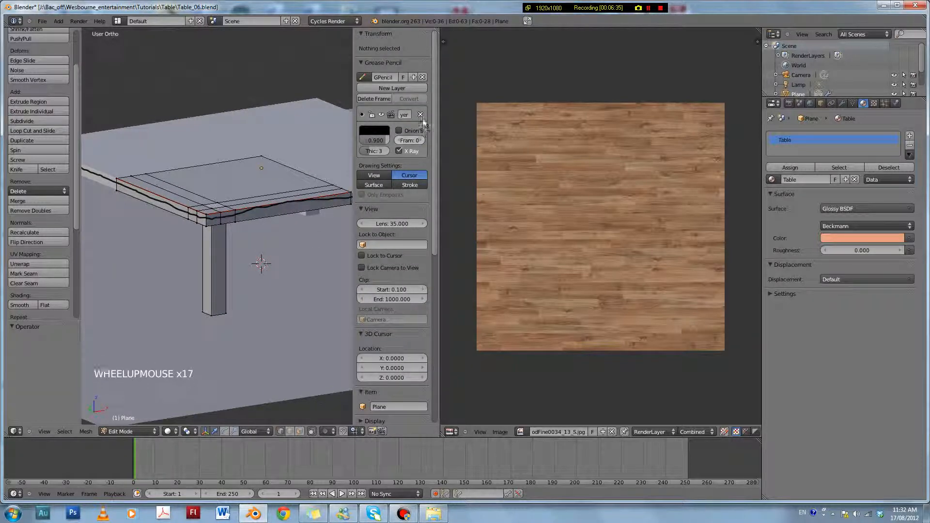
left_click(422, 77)
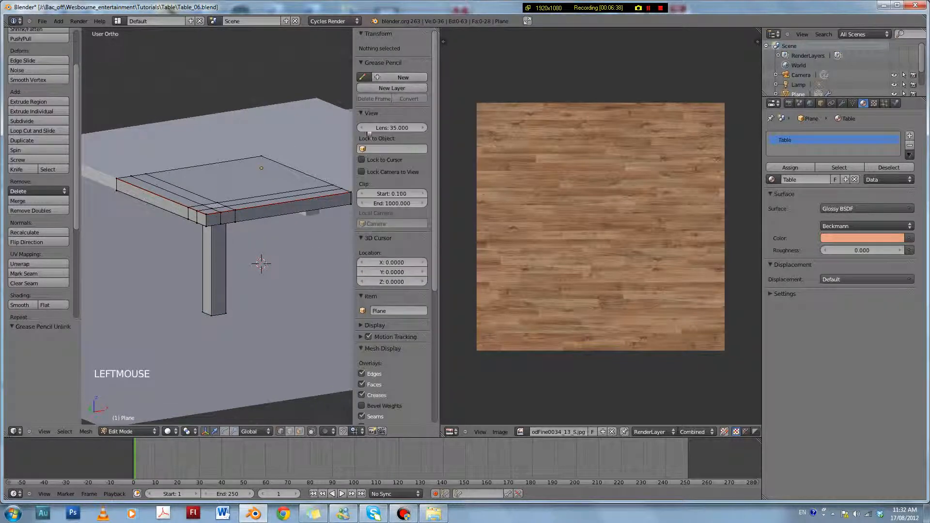
scroll(206, 227, "down", 2)
scroll(206, 226, "up", 3)
middle_click_drag(206, 226, 245, 229, "shift")
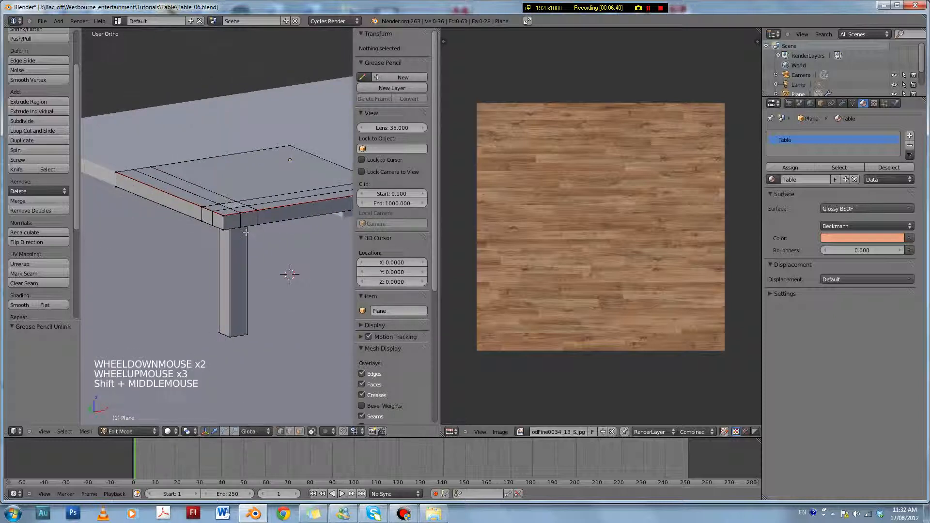
key("n")
- Mark the lower edges along both outer sides of the tabletop as a seam and deselect everything
scroll(245, 230, "down", 1)
scroll(228, 213, "up", 2)
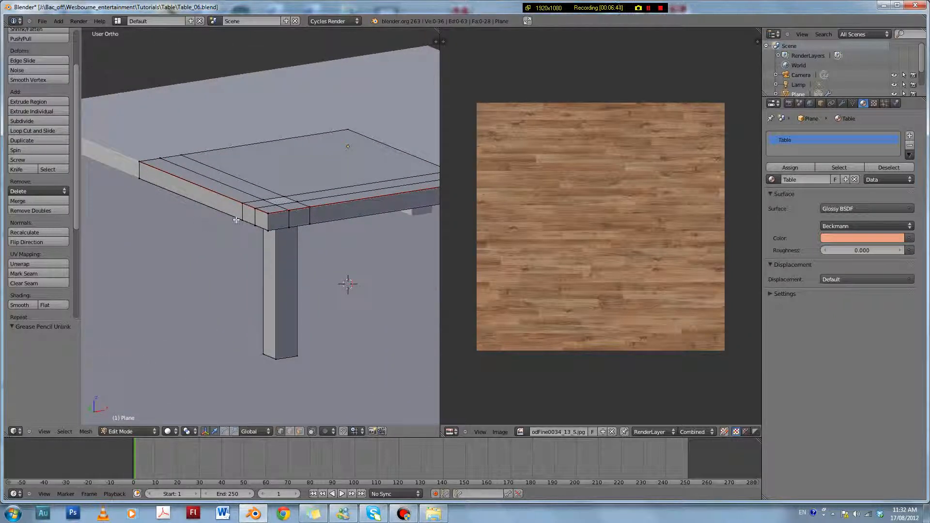
right_click(230, 215, "alt")
right_click(341, 220, "alt+shift")
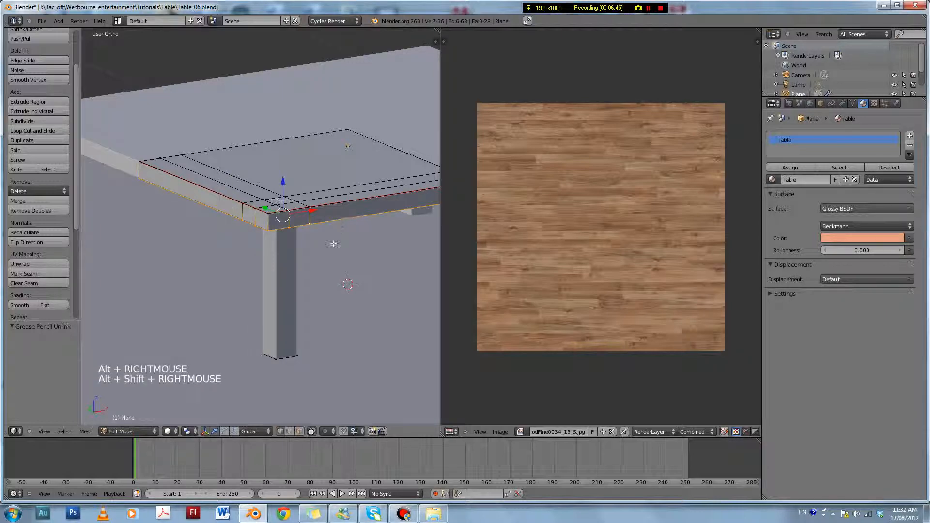
scroll(333, 245, "down", 3)
mouse_move(332, 245)
middle_mouse_down()
mouse_move(335, 228)
mouse_move(330, 246)
middle_mouse_up()
scroll(329, 246, "up", 2)
middle_click_drag(294, 331, 259, 264, "shift")
key("a")
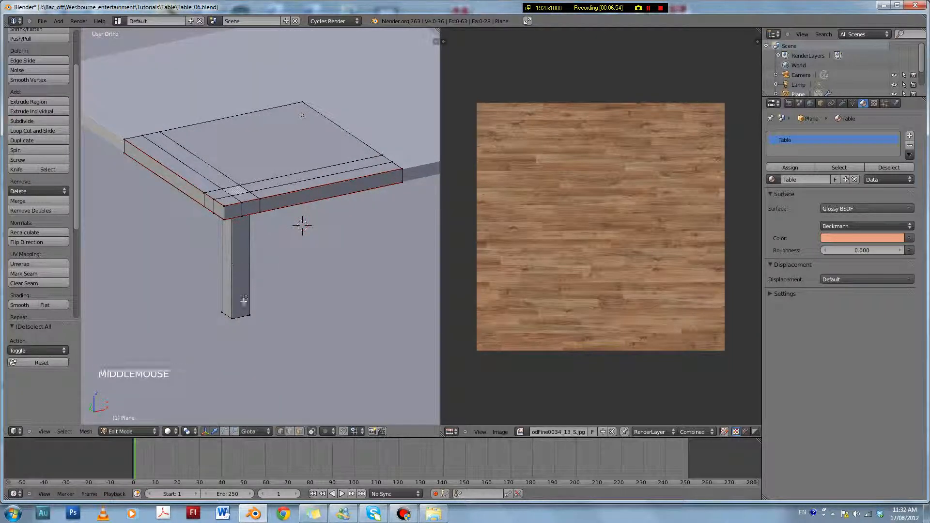
- Examine where the leg meets the tabletop in Wireframe and Solid shading, including from the front view
key("z")
scroll(266, 250, "up", 3)
middle_click_drag(245, 225, 322, 307, "shift")
scroll(321, 307, "up", 3)
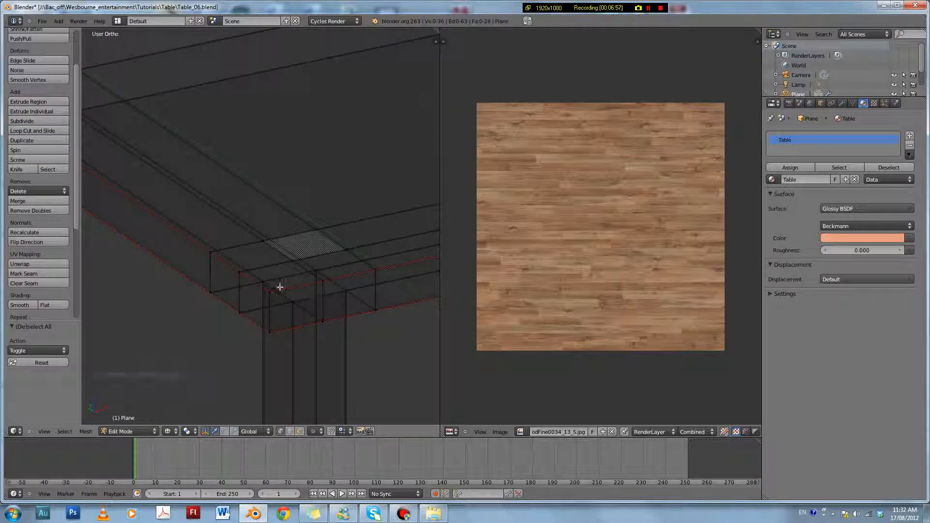
scroll(380, 266, "down", 2)
key("KP_1")
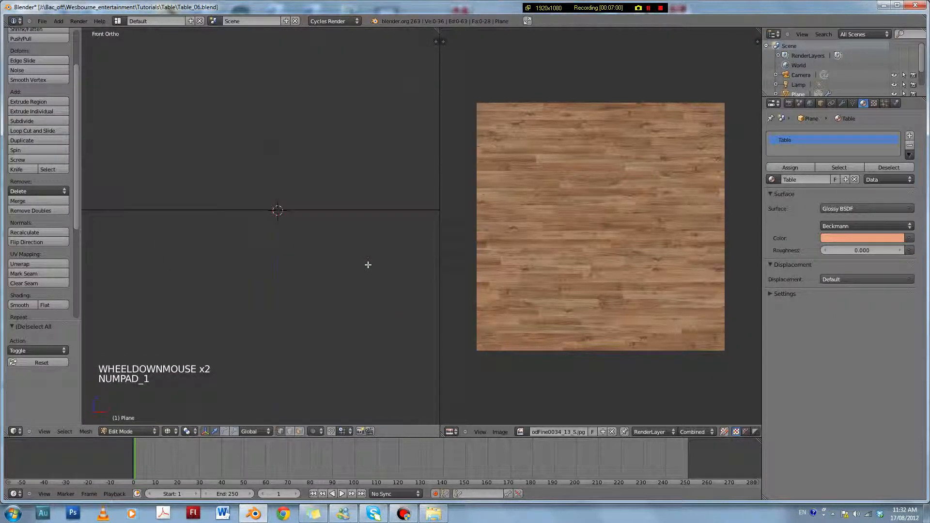
key("z")
scroll(315, 275, "down", 4)
scroll(315, 276, "down", 5)
middle_click_drag(315, 276, 322, 182, "shift")
scroll(307, 230, "up", 5)
scroll(369, 211, "up", 2)
scroll(342, 208, "up", 2)
- In Wireframe shading, select the two front vertices at the top of the leg and switch to Edge select mode
key("z")
scroll(301, 143, "up", 2)
middle_click_drag(301, 144, 299, 214, "shift")
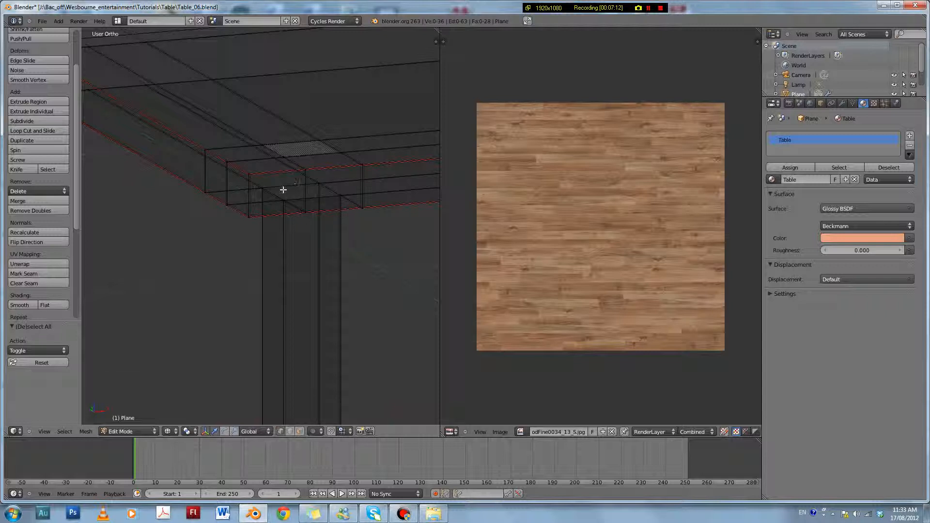
scroll(299, 326, "down", 3)
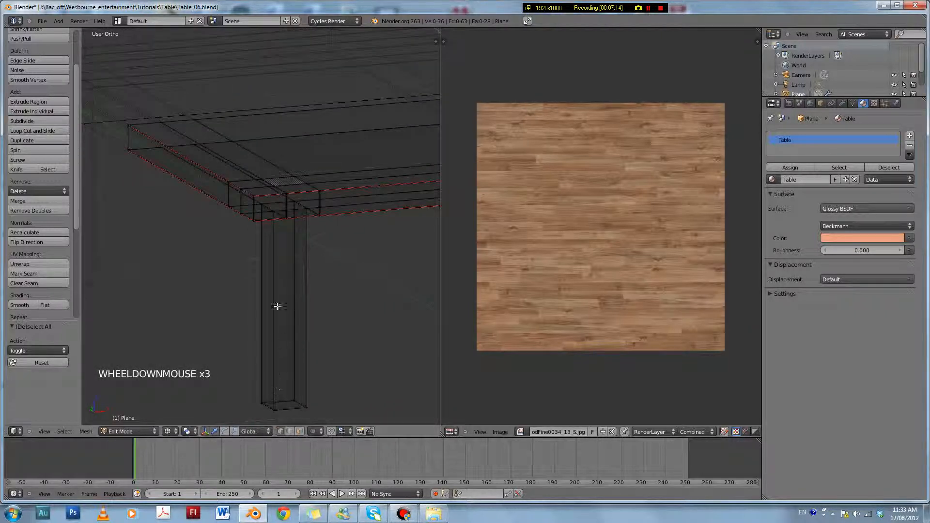
scroll(276, 249, "up", 5)
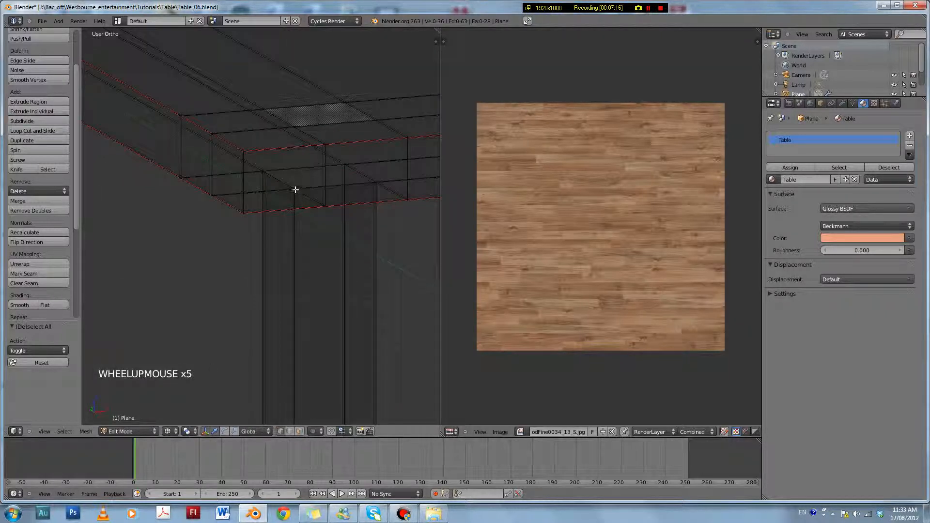
right_click(295, 189, "shift")
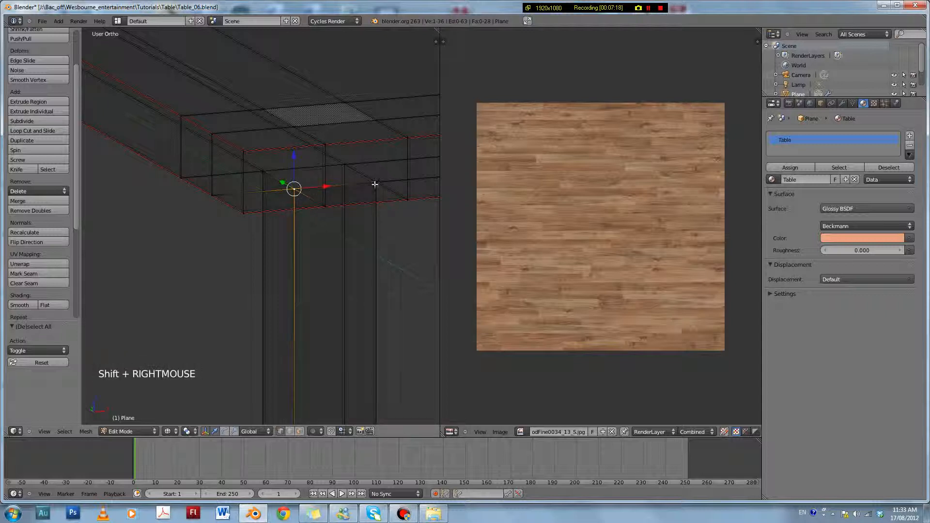
right_click(375, 182, "shift")
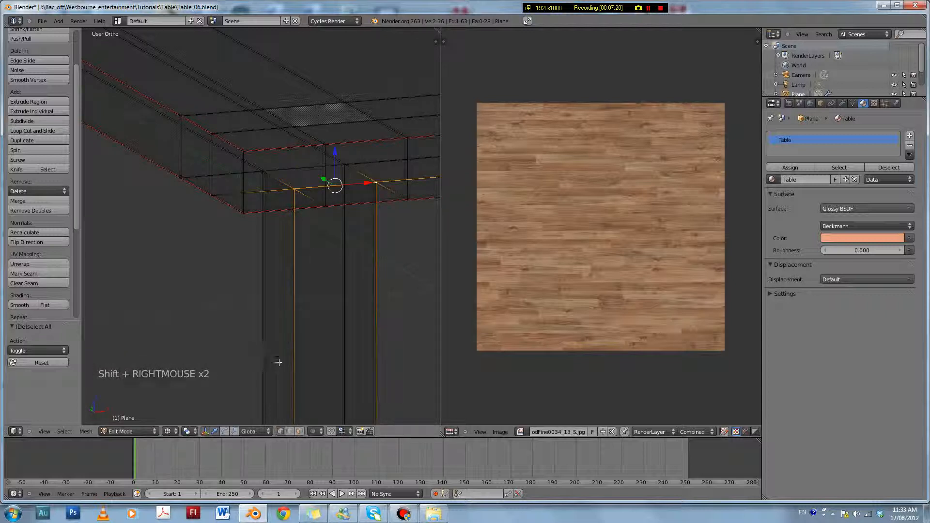
left_click(291, 431)
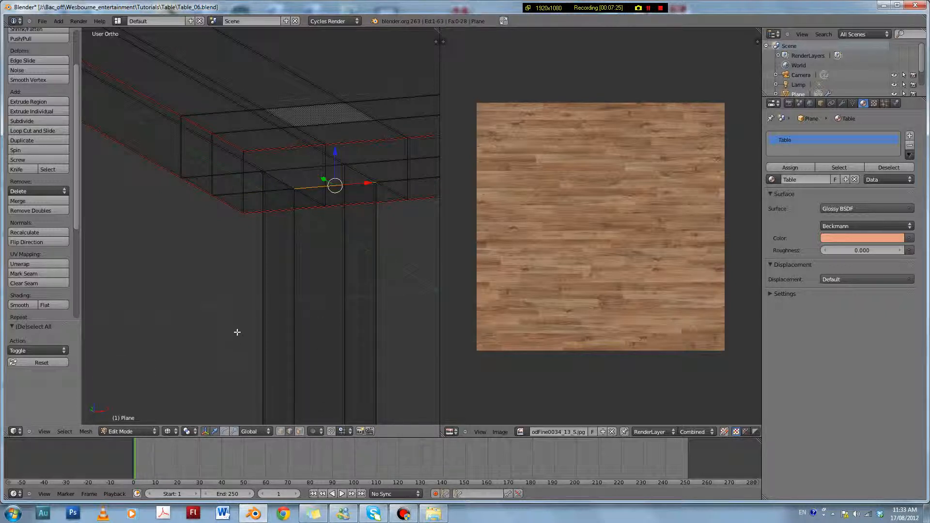
key("ctrl+Tab")
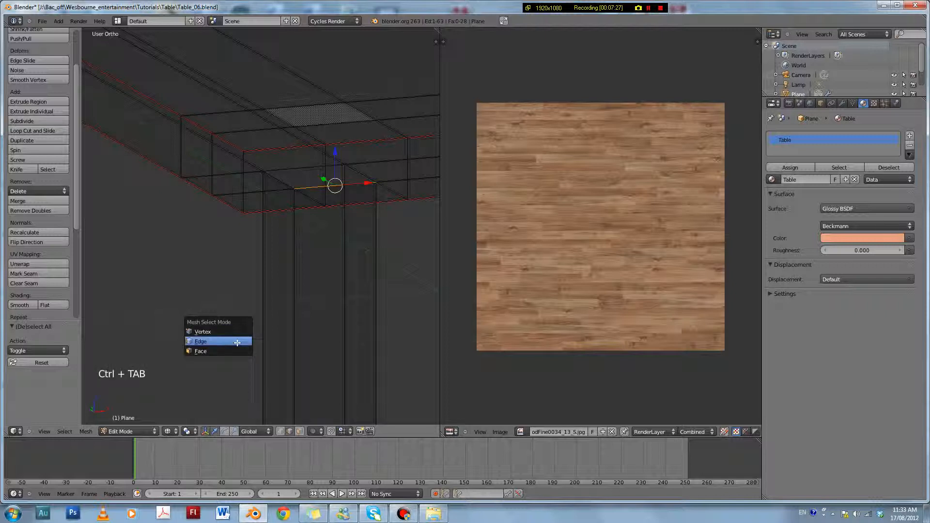
left_click(244, 340)
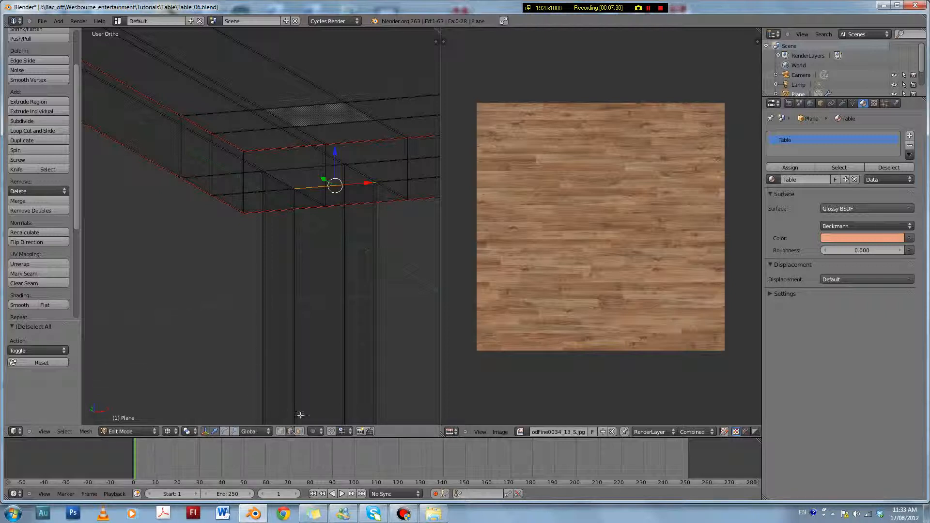
- Add the other three edges around the top of the leg, mark the loop as a seam and deselect everything
right_click(280, 179, "shift")
right_click(303, 168, "shift")
right_click(354, 169, "shift")
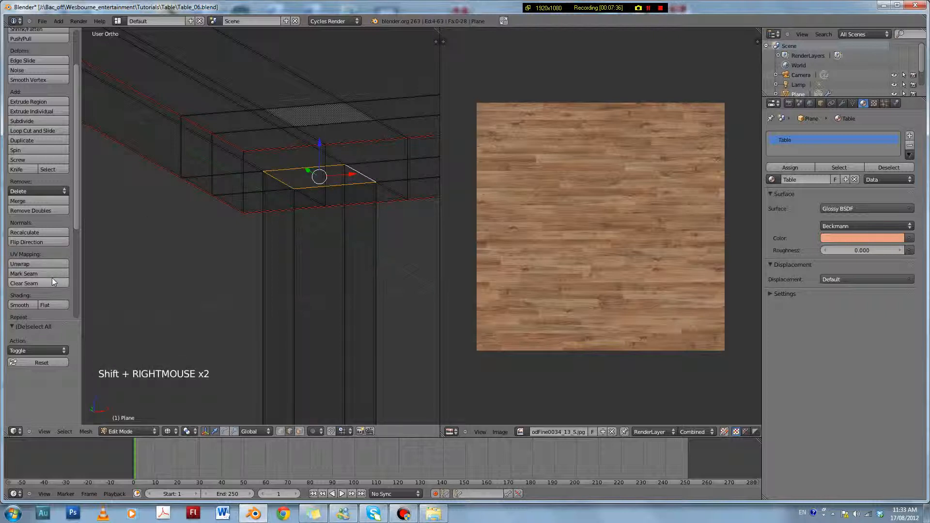
left_click(27, 273)
key("a")
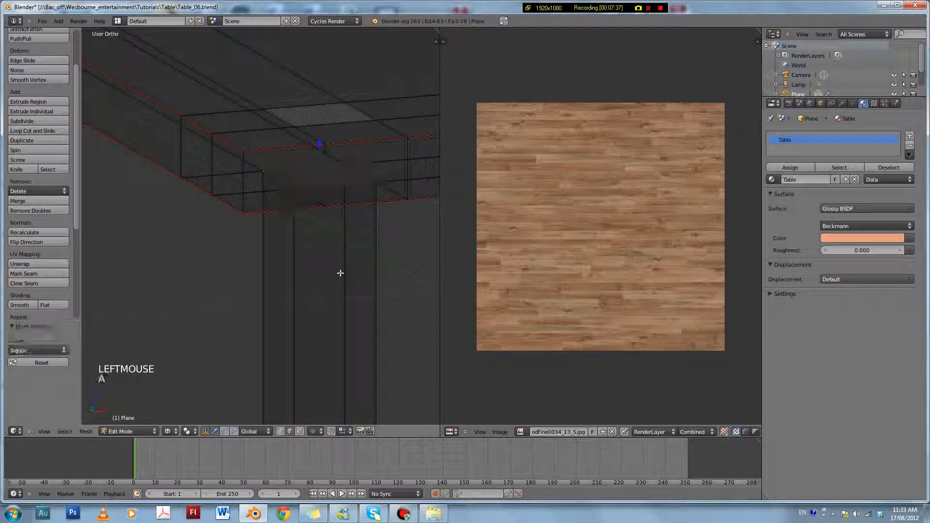
- Examine the leg and its vertical edges below the tabletop in Wireframe shading
scroll(339, 273, "down", 10)
scroll(324, 272, "up", 1)
middle_click_drag(321, 271, 326, 275)
scroll(289, 260, "up", 2)
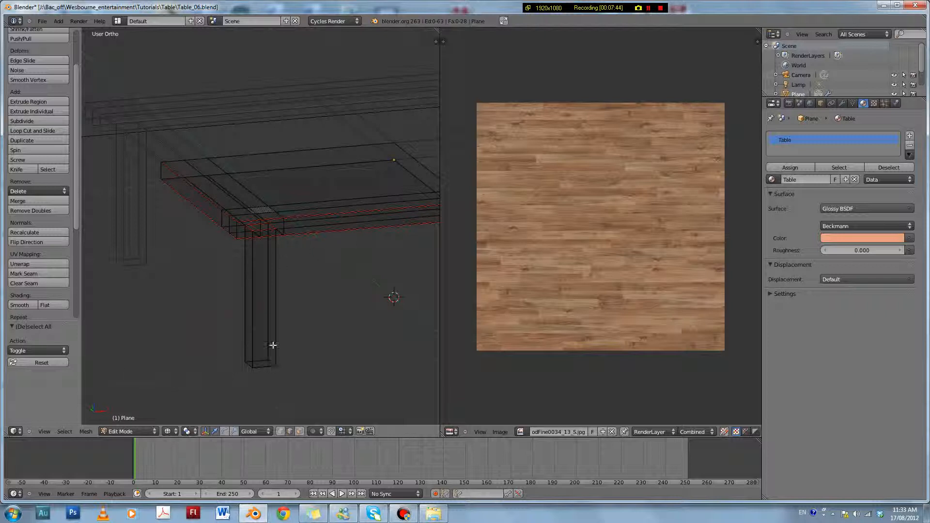
scroll(269, 290, "up", 2)
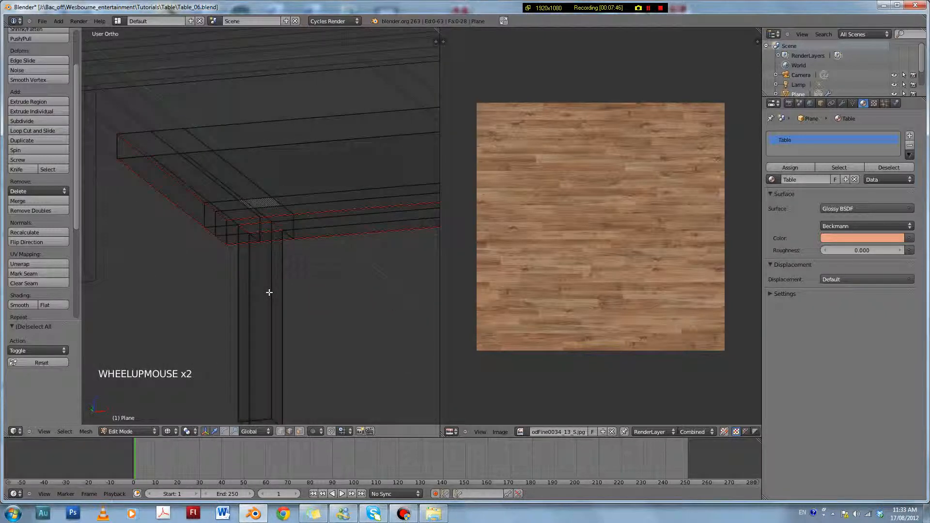
middle_click_drag(263, 277, 298, 283, "shift")
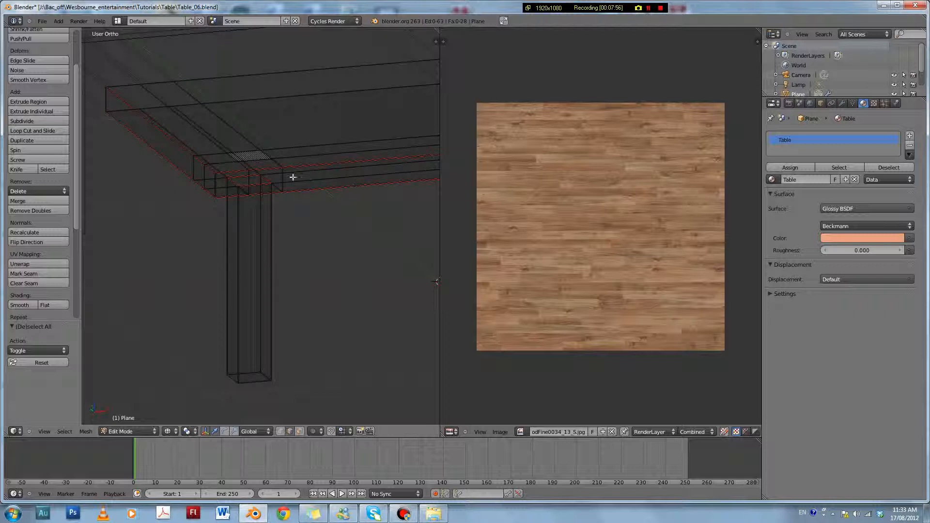
scroll(276, 189, "down", 2)
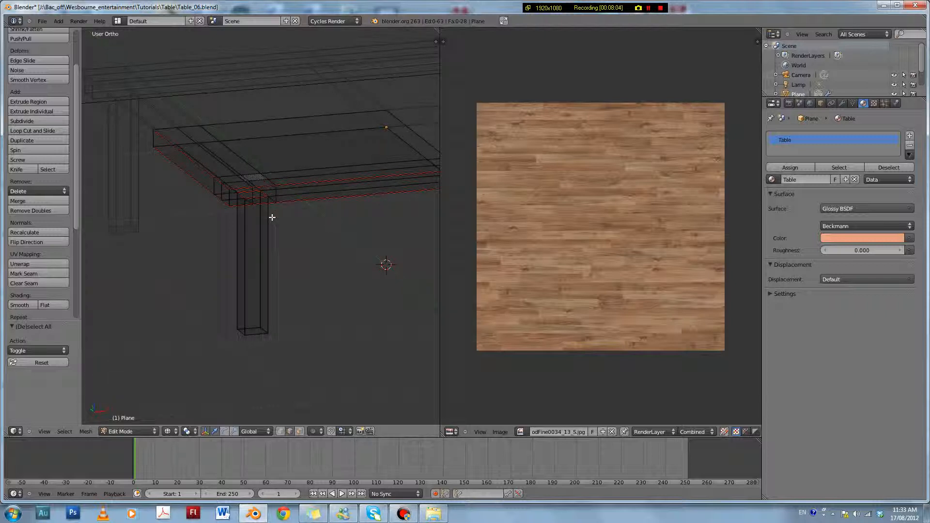
scroll(271, 221, "up", 2)
mouse_move(271, 231)
middle_mouse_down("shift")
mouse_move(300, 225)
mouse_move(278, 242)
middle_mouse_up("shift")
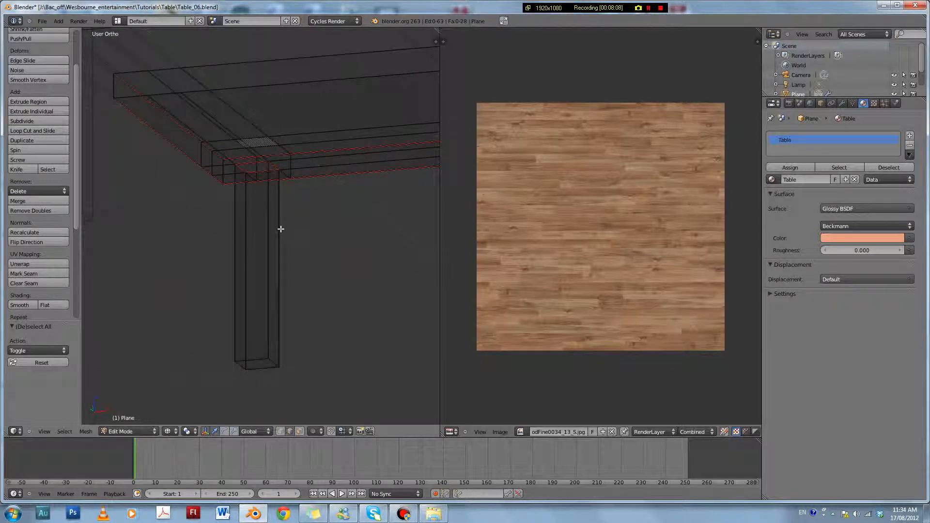
- Select the leg's inner vertical edge, hidden behind its visible faces, and mark it as a seam
right_click(269, 236, "alt")
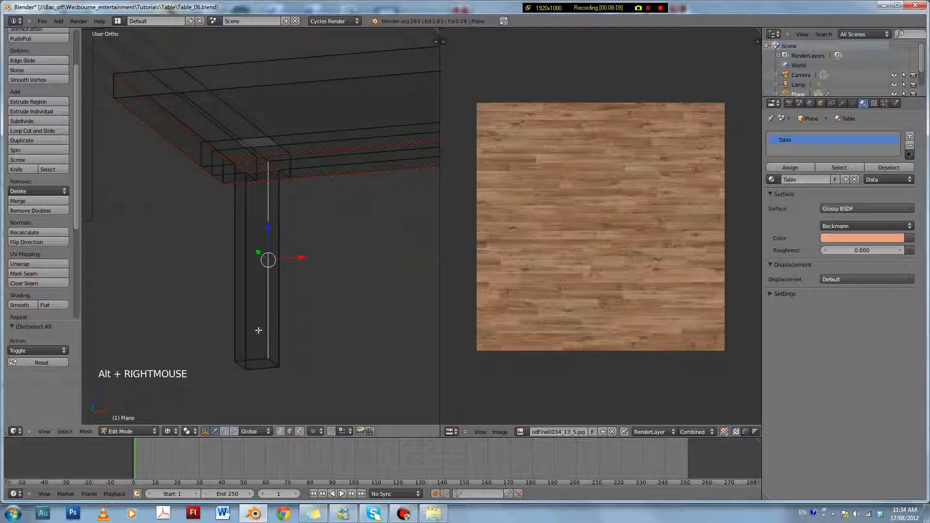
key("z")
scroll(280, 293, "down", 2)
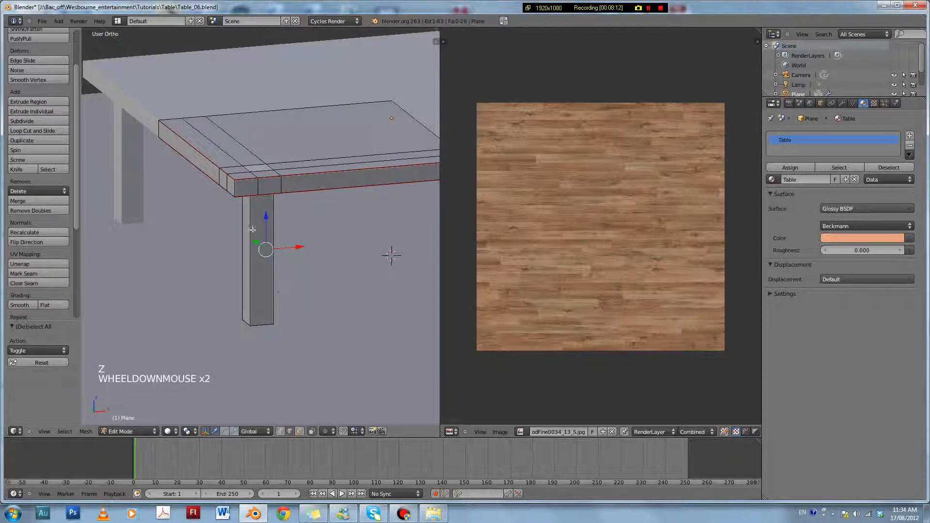
key("z")
scroll(262, 242, "up", 2)
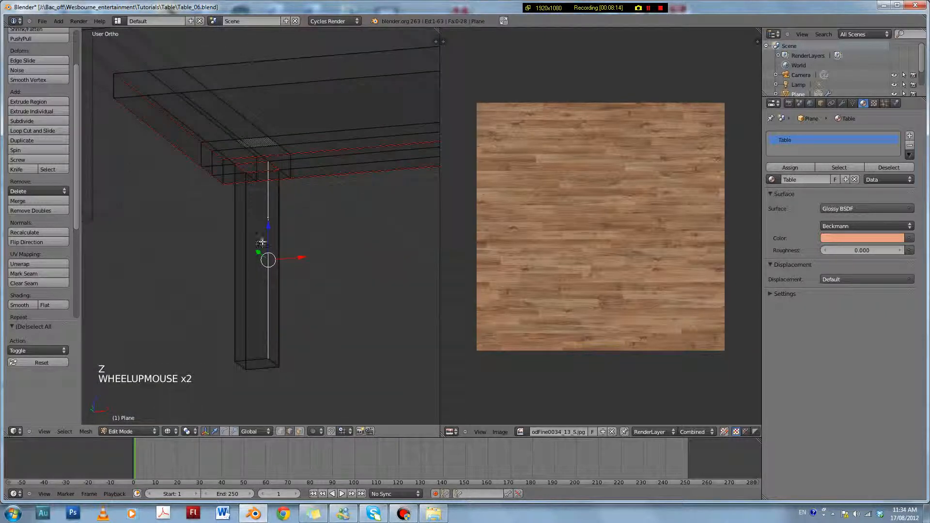
scroll(307, 232, "down", 3)
scroll(307, 233, "up", 2)
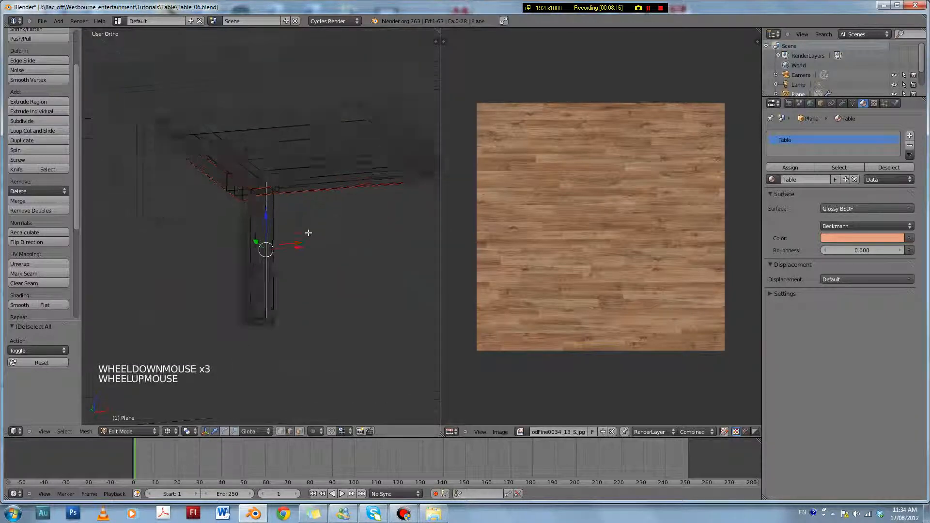
scroll(313, 242, "down", 4)
middle_click_drag(313, 242, 291, 228)
scroll(273, 233, "up", 3)
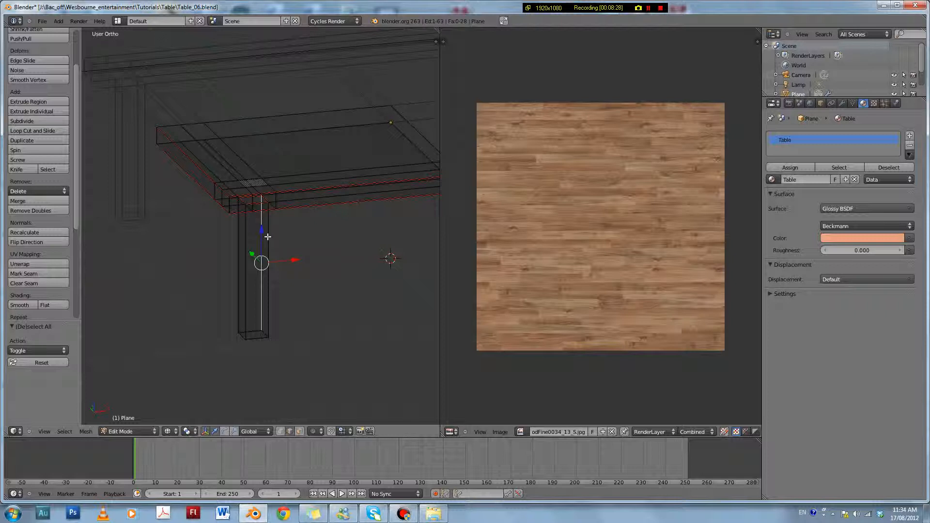
scroll(280, 235, "up", 2)
middle_click_drag(280, 235, 282, 235)
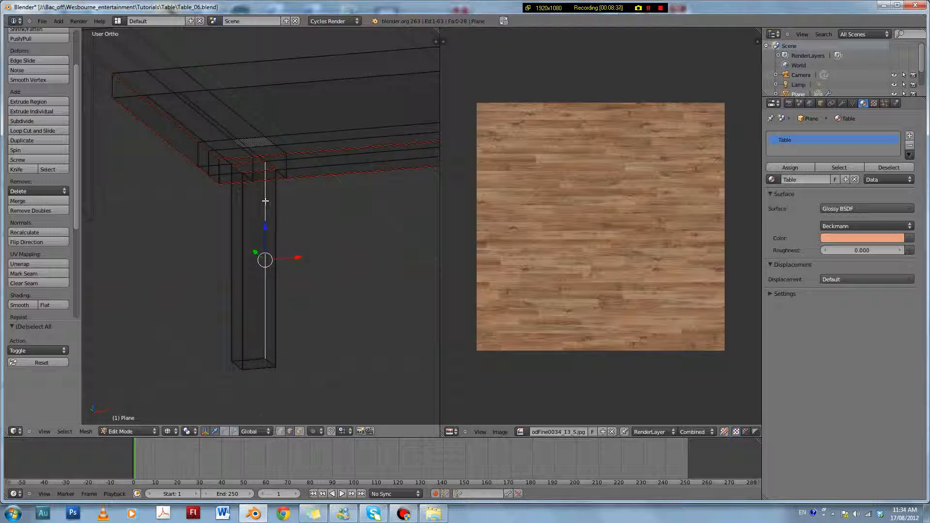
scroll(270, 218, "down", 2)
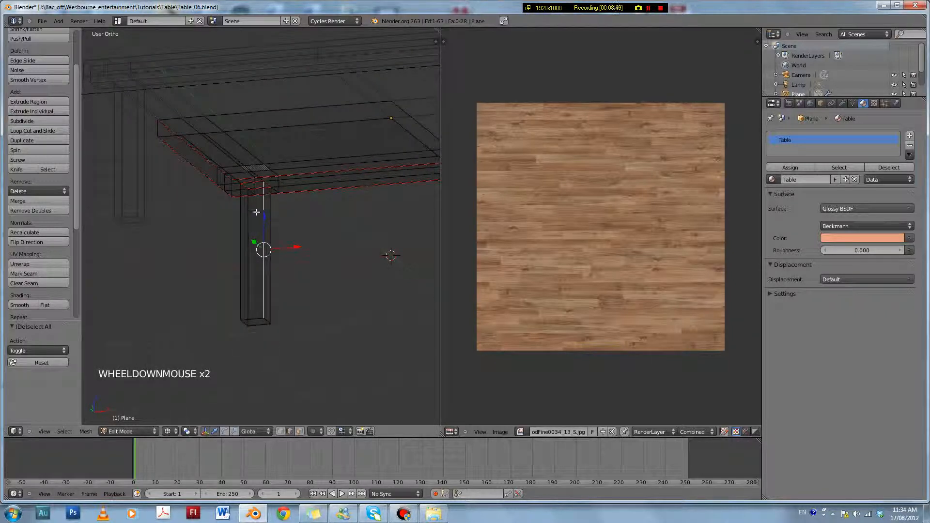
left_click(24, 273)
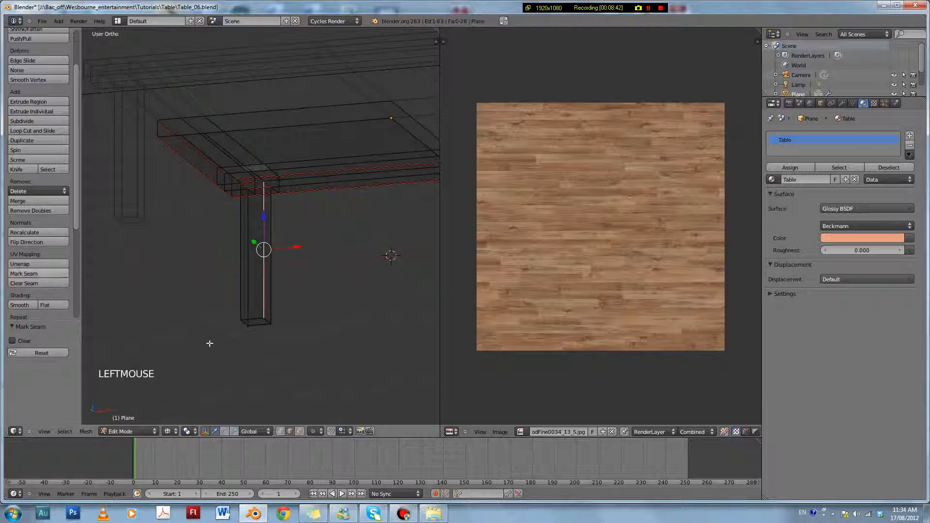
- Inspect the seam along the leg's inner vertical edge in Solid and Wireframe shading
scroll(383, 351, "up", 1)
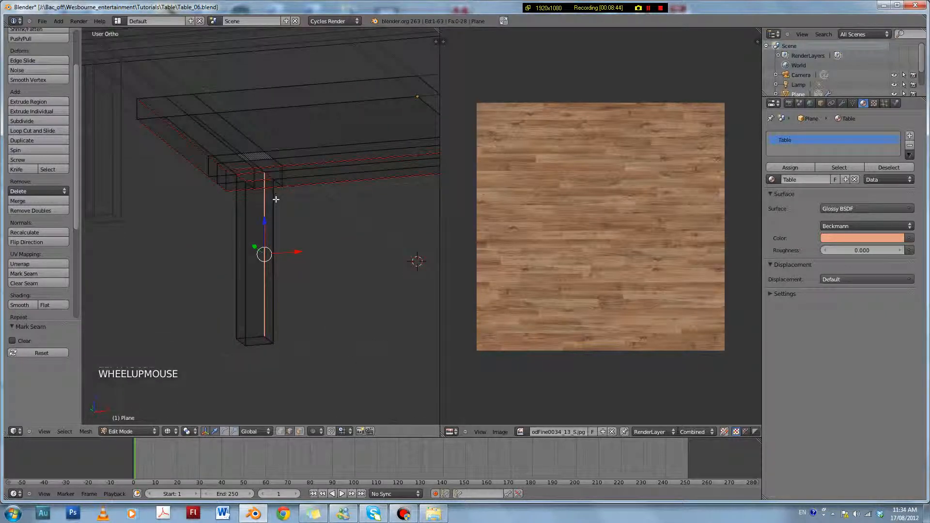
scroll(275, 174, "up", 1)
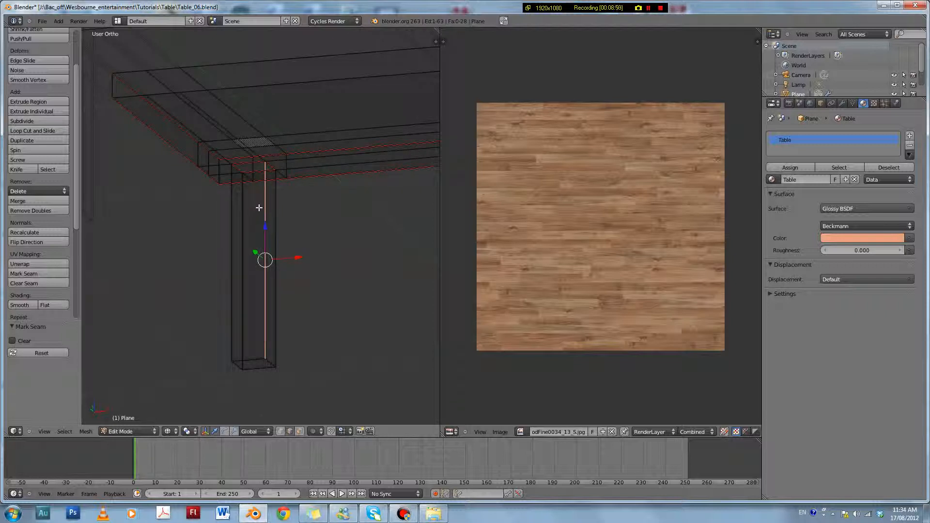
middle_click_drag(271, 217, 302, 281)
key("z")
key("z")
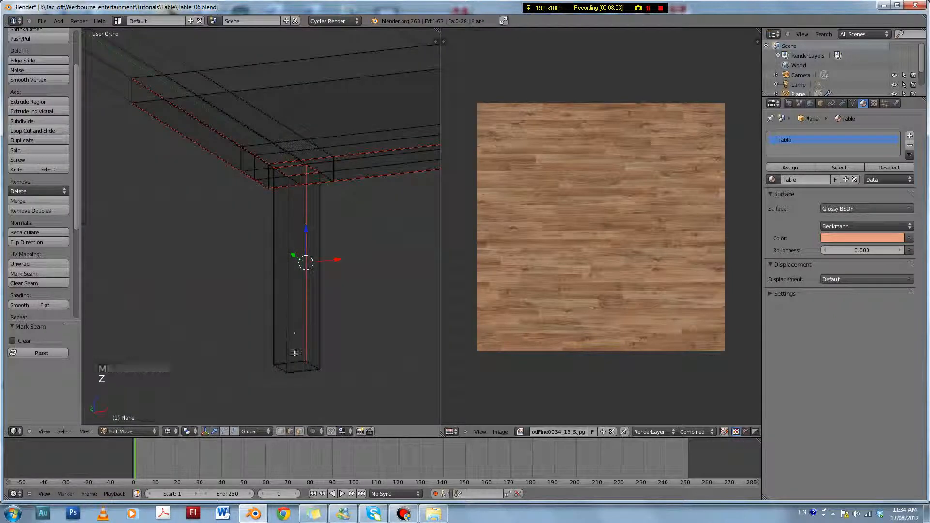
- Add three edges around the bottom of the leg to the selected vertical edge and return to Solid shading
right_click(308, 362, "shift")
right_click(307, 364, "shift")
right_click(306, 368, "shift")
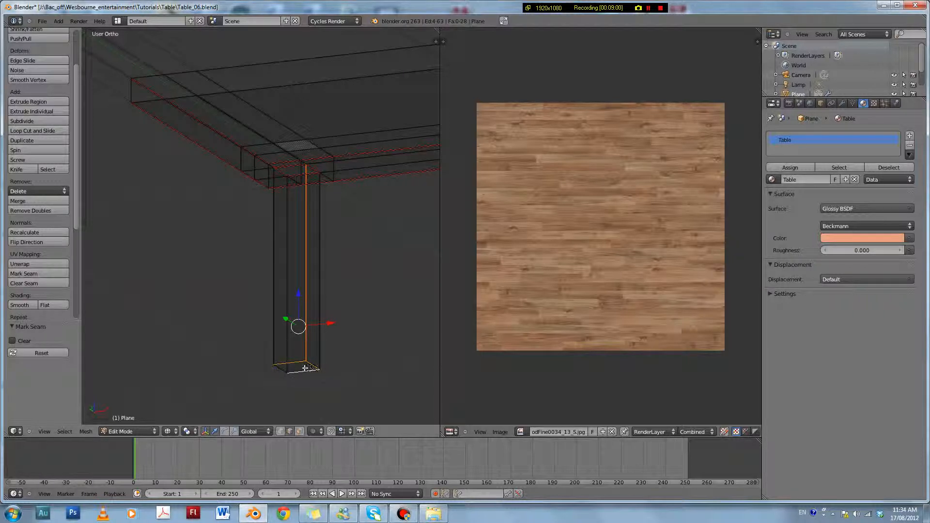
key("z")
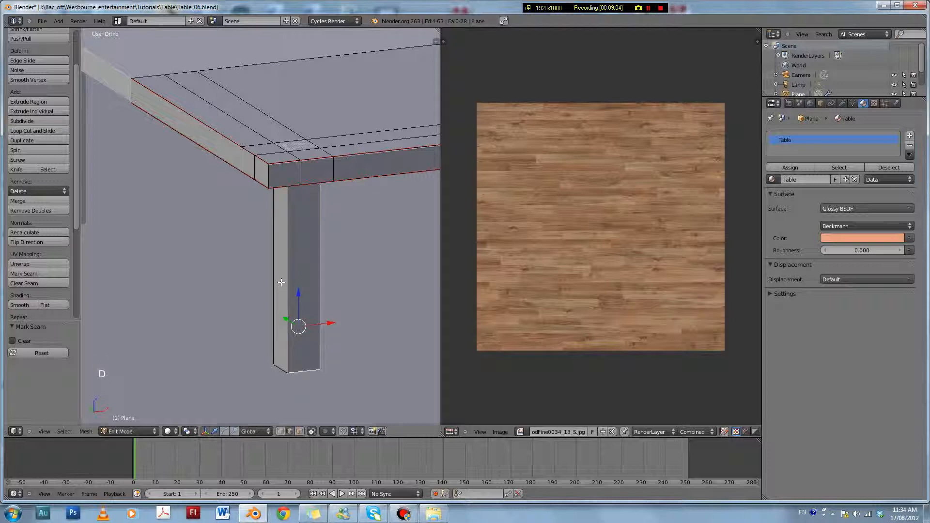
- Leave Edit Mode and hide the ground plane that covers the view of the leg from below
middle_click_drag(281, 283, 314, 257)
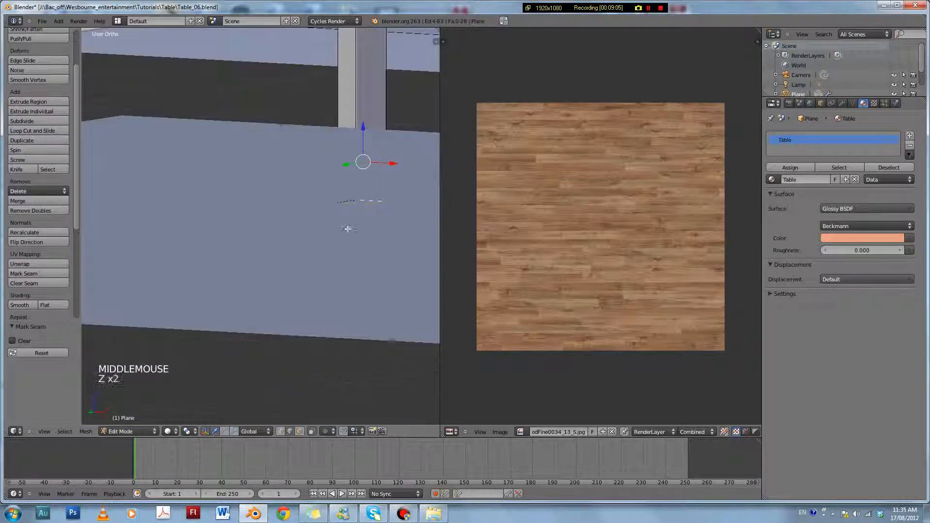
scroll(347, 228, "down", 2)
key("Tab")
right_click(385, 203)
key("h")
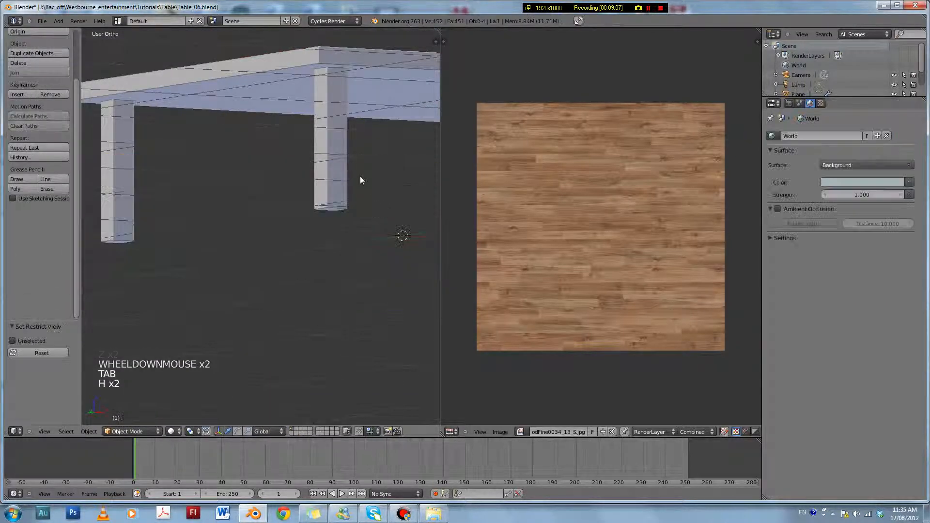
- Try a freehand Grease Pencil stroke across the table leg and undo it
middle_click_drag(349, 197, 276, 281, "shift")
scroll(345, 182, "up", 3)
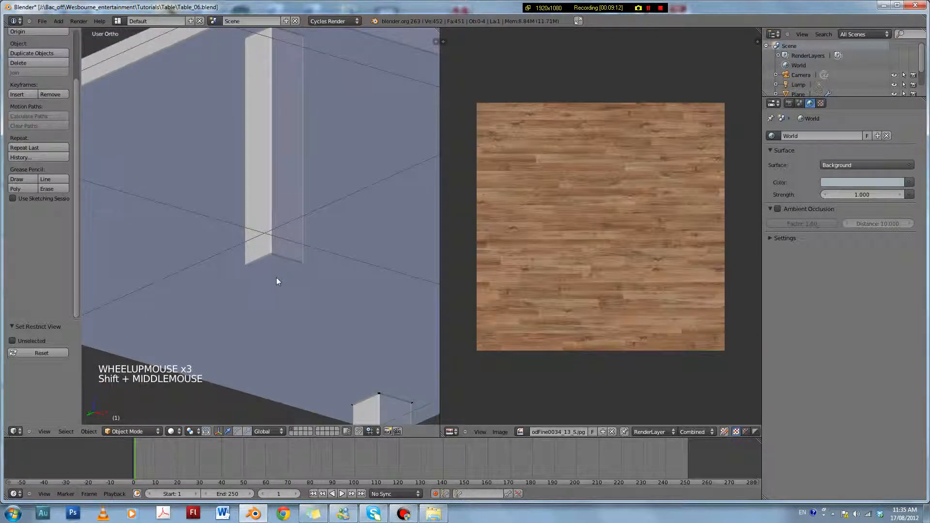
key("d")
mouse_move(278, 266)
left_mouse_down()
mouse_move(260, 249)
mouse_move(263, 228)
left_mouse_up()
mouse_move(263, 228)
middle_mouse_down()
mouse_move(299, 243)
mouse_move(312, 294)
middle_mouse_up()
key("ctrl+z")
- Add a Grease Pencil data block for the 3D view and set its strokes to draw on Surface
scroll(306, 264, "down", 3)
key("KP_1")
scroll(264, 257, "down", 3)
scroll(312, 294, "up", 4)
key("n")
scroll(352, 305, "up", 3)
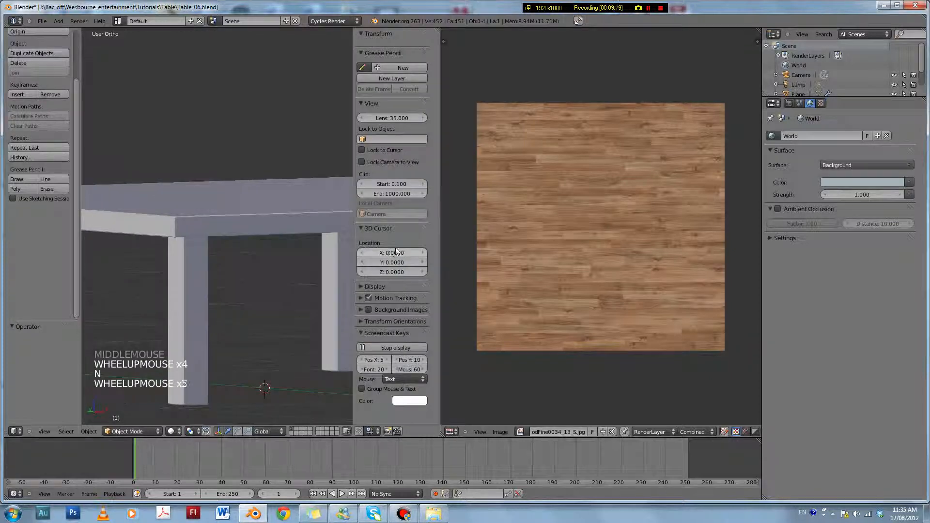
scroll(410, 241, "down", 4)
left_click(403, 67)
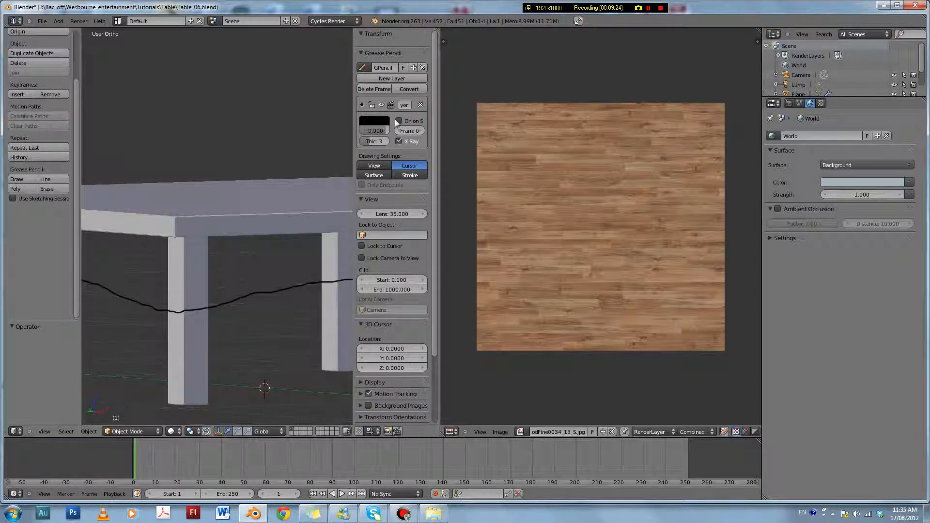
left_click(381, 174)
- Delete the Grease Pencil layer holding the stray stroke and add a new empty layer
middle_click_drag(244, 289, 284, 252, "shift")
scroll(284, 244, "down", 2)
scroll(286, 248, "down", 2)
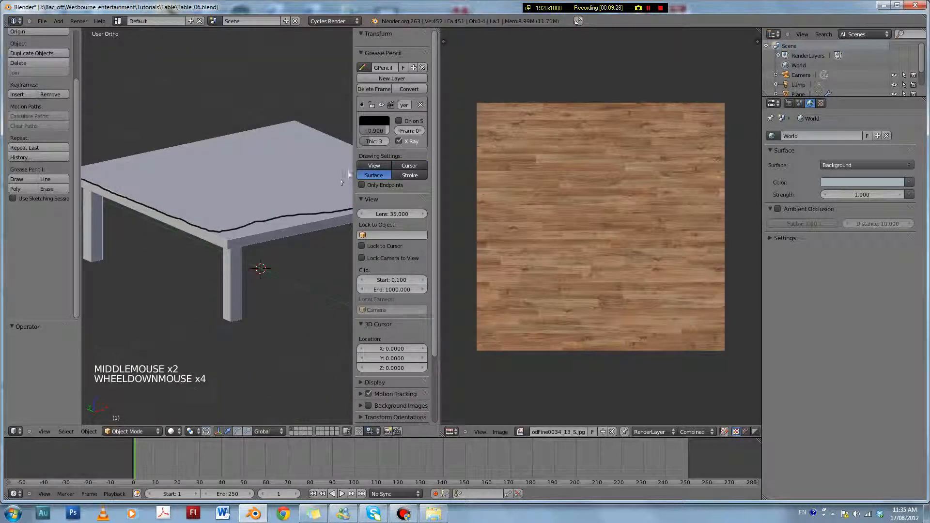
scroll(268, 207, "down", 3)
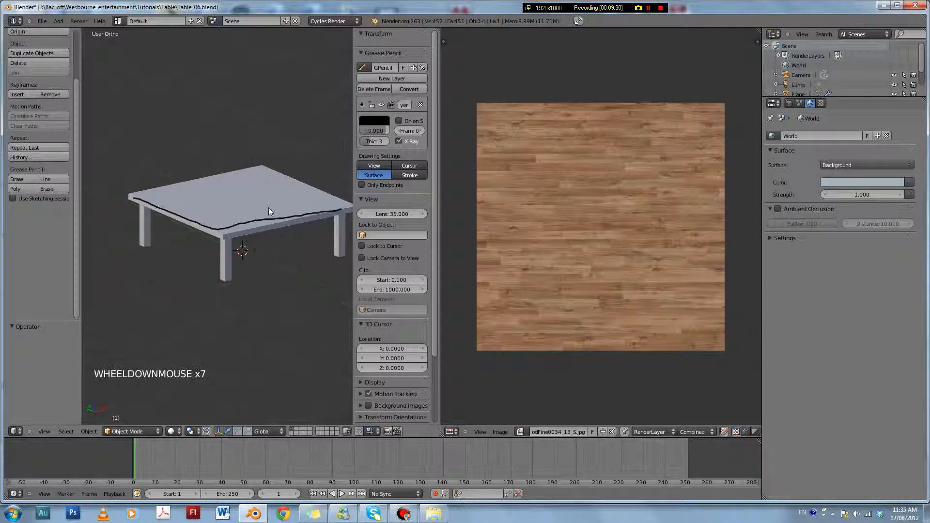
scroll(271, 214, "up", 2)
left_click(421, 106)
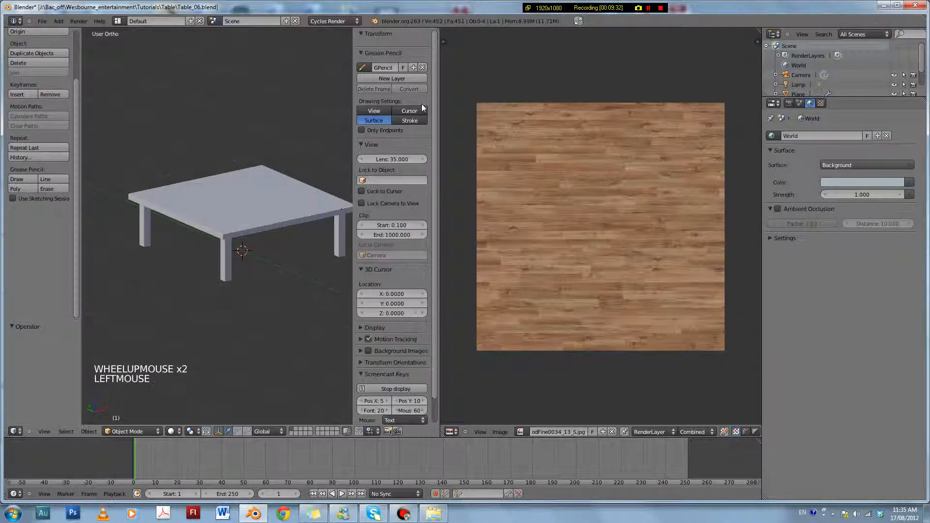
left_click(397, 79)
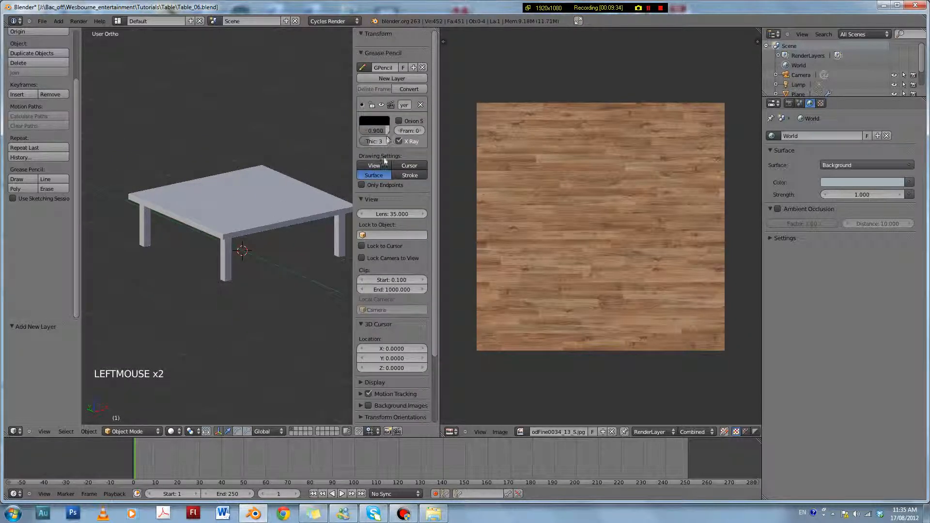
- Try a Grease Pencil stroke on the surface of the front leg and undo it
scroll(256, 210, "down", 3)
scroll(255, 211, "up", 6)
mouse_move(255, 212)
middle_mouse_down()
mouse_move(248, 234)
mouse_move(250, 199)
mouse_move(217, 235)
middle_mouse_up()
scroll(250, 200, "up", 7)
key("z")
key("z")
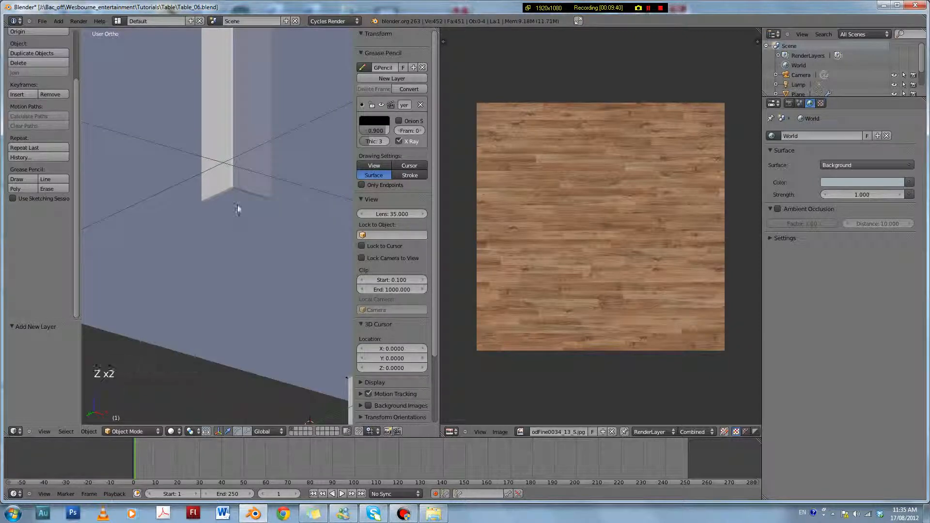
scroll(257, 156, "down", 3)
middle_click_drag(258, 135, 245, 236)
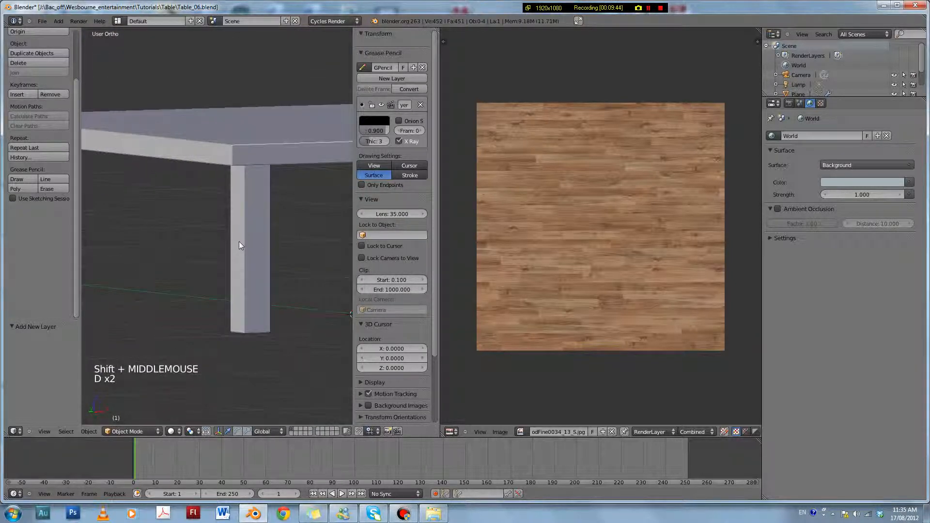
left_click_drag(240, 242, 262, 242)
mouse_move(262, 242)
middle_mouse_down()
mouse_move(270, 236)
mouse_move(202, 255)
mouse_move(203, 268)
mouse_move(301, 280)
mouse_move(328, 266)
mouse_move(202, 254)
mouse_move(277, 262)
mouse_move(294, 240)
middle_mouse_up()
key("ctrl+z")
- Draw Grease Pencil strokes around the leg's sides at about mid-height to illustrate how its faces wrap
scroll(328, 266, "down", 5)
left_click_drag(288, 237, 308, 236)
mouse_move(307, 237)
middle_mouse_down()
mouse_move(187, 245)
mouse_move(153, 258)
middle_mouse_up()
left_click(155, 257)
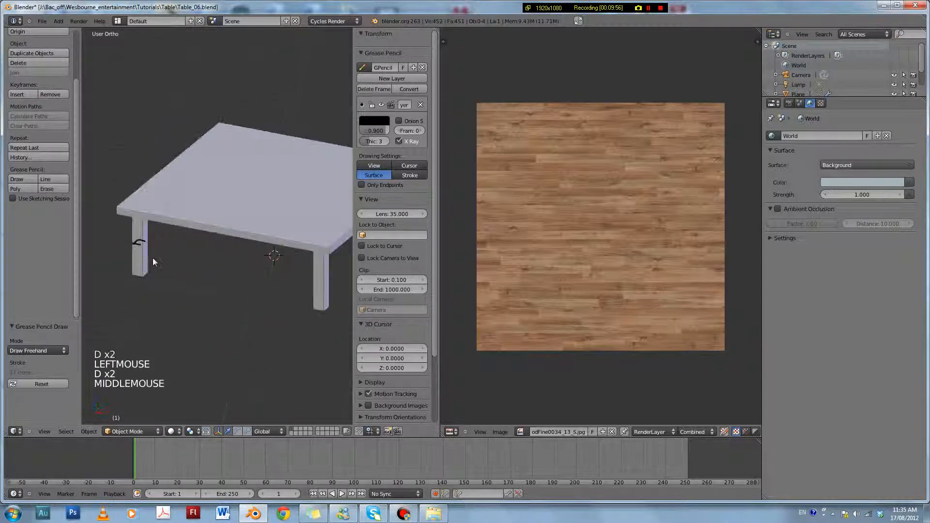
left_click_drag(136, 244, 145, 241)
scroll(146, 244, "up", 3)
mouse_move(155, 250)
middle_mouse_down("shift")
mouse_move(189, 275)
mouse_move(238, 237)
middle_mouse_up("shift")
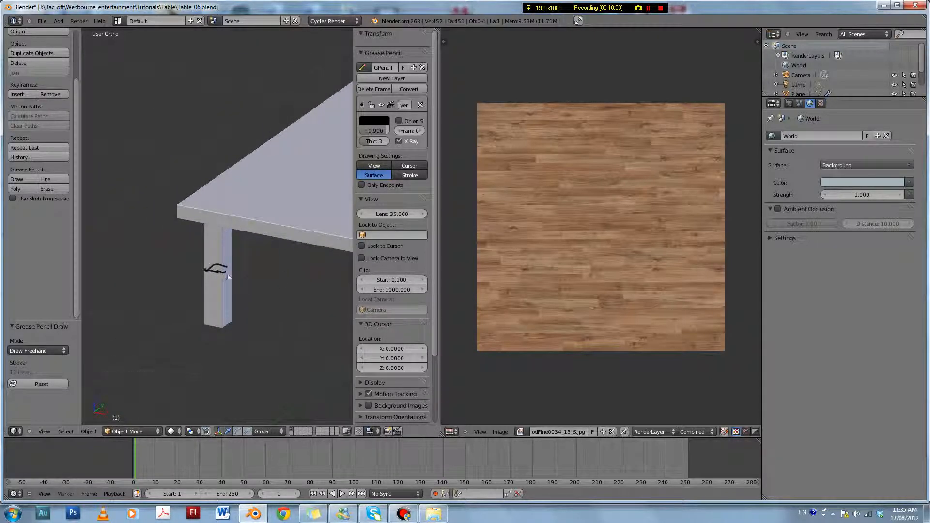
- Draw a Grease Pencil stroke down the lower half of the leg and across its bottom edge
middle_click_drag(232, 318, 258, 273)
key("z")
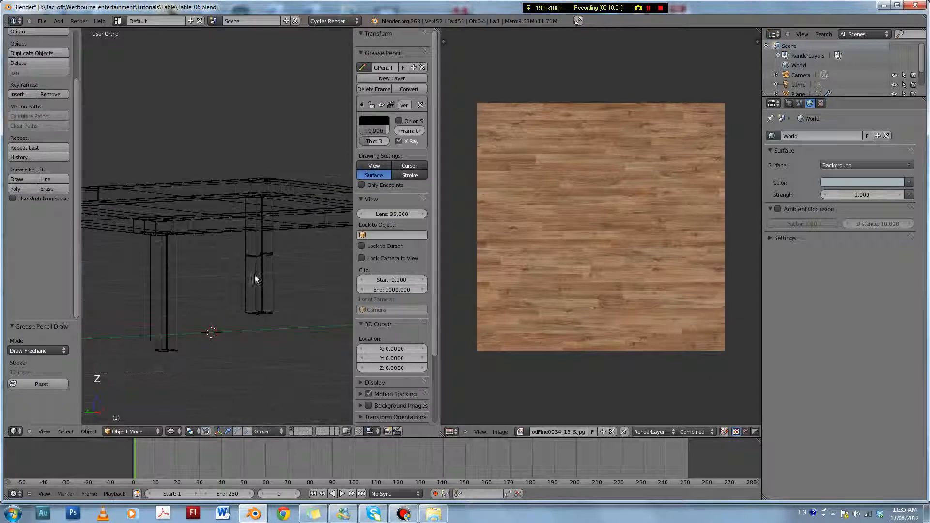
key("z")
key("d")
left_click_drag(259, 269, 267, 314)
- Select the table, enter Edit Mode and mark the selected vertical and bottom leg edges as a seam
mouse_move(266, 291)
middle_mouse_down()
mouse_move(260, 254)
mouse_move(201, 267)
mouse_move(226, 272)
middle_mouse_up()
scroll(226, 272, "up", 2)
key("Tab")
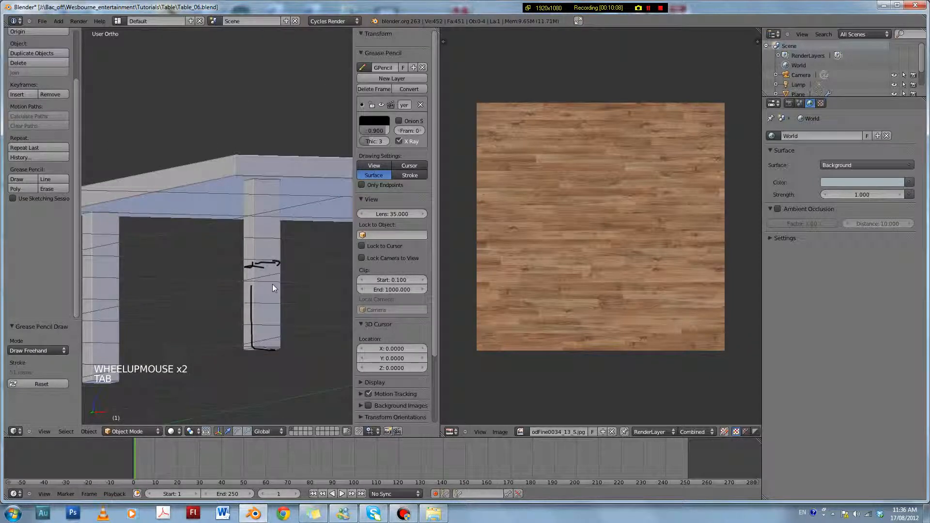
right_click(280, 249)
key("Tab")
middle_click_drag(267, 228, 222, 233)
key("z")
scroll(262, 279, "up", 3)
scroll(223, 233, "up", 2)
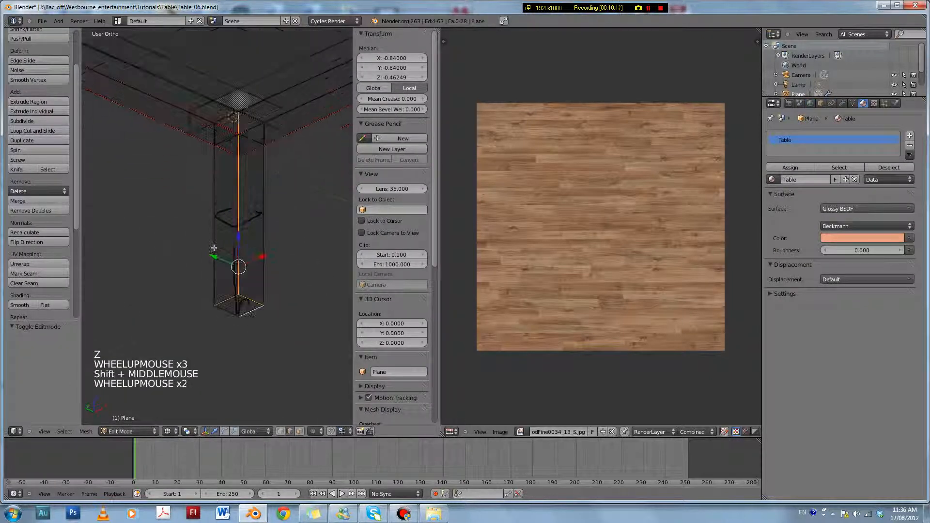
left_click(24, 273)
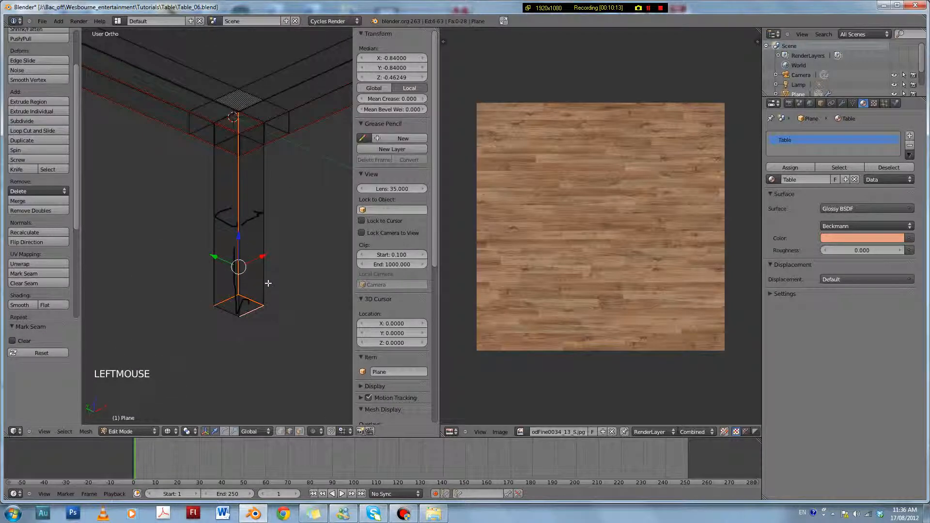
- Deselect all edges, return to Object Mode and save over Table_06.blend
key("a")
scroll(270, 279, "down", 4)
key("Tab")
scroll(267, 223, "down", 2)
key("ctrl+s")
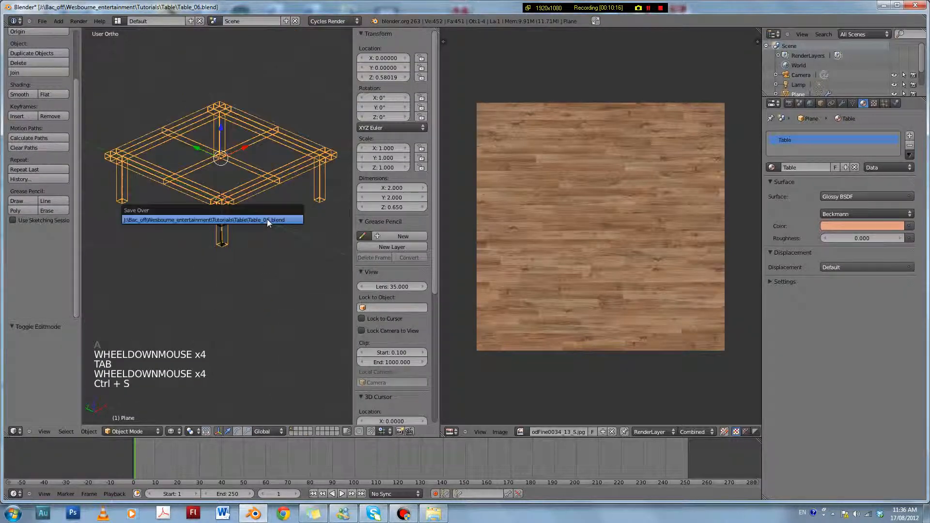
- Inspect the seams on the leg in Edit Mode with nothing selected, in Wireframe and Solid shading
scroll(261, 221, "up", 4)
key("Tab")
key("a")
key("a")
key("a")
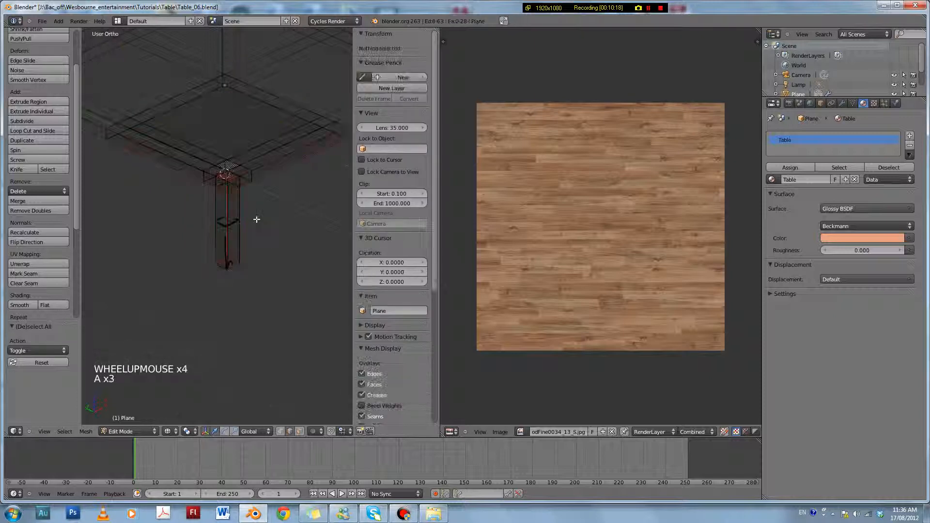
key("z")
mouse_move(256, 221)
middle_mouse_down()
mouse_move(257, 205)
mouse_move(228, 214)
mouse_move(221, 192)
mouse_move(285, 193)
mouse_move(247, 199)
mouse_move(220, 256)
middle_mouse_up()
key("Tab")
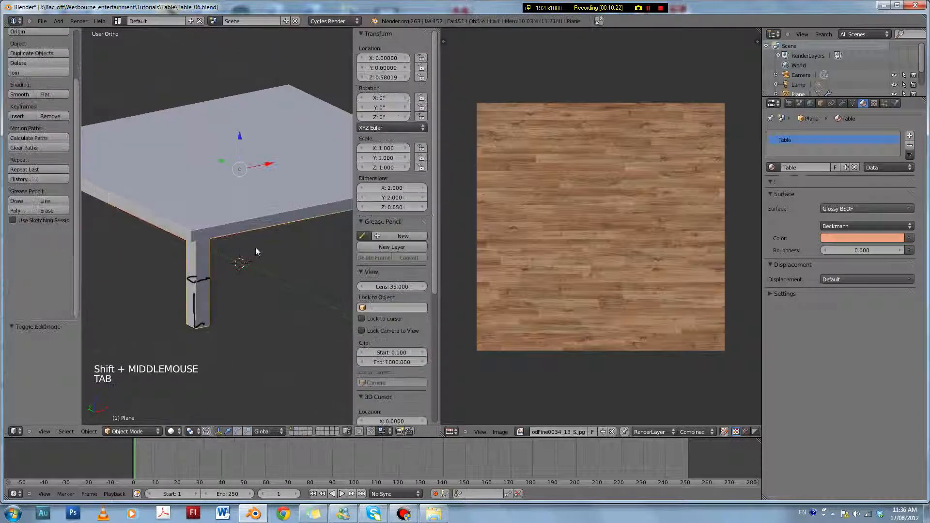
- Apply the table's Mirror modifier and enter Edit Mode on the full mesh
left_click(842, 103)
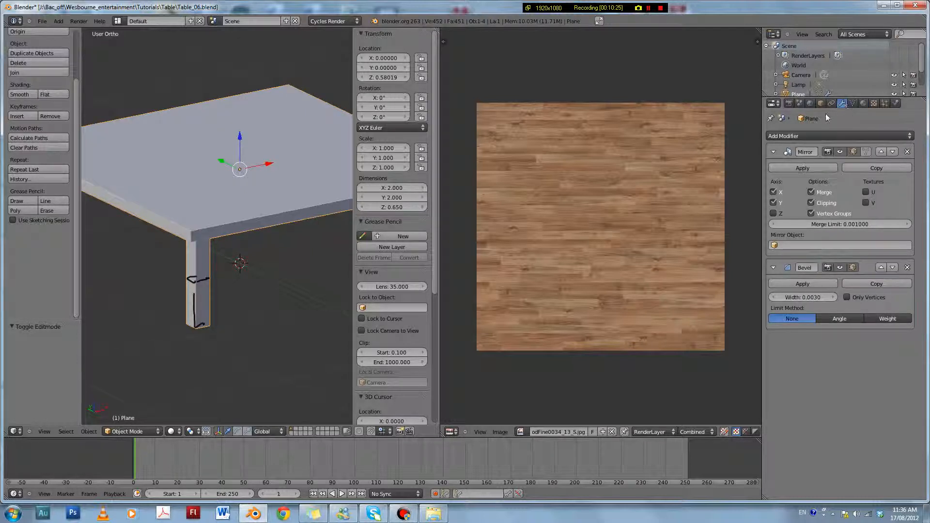
left_click(799, 169)
scroll(248, 219, "down", 3)
key("Tab")
middle_click_drag(232, 242, 254, 203)
scroll(290, 222, "up", 1)
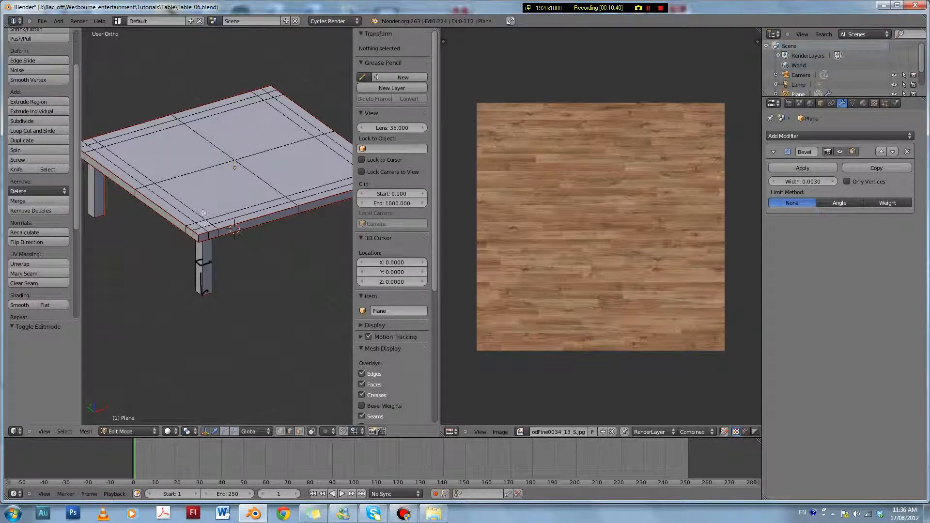
- Select the entire table mesh and unwrap it along the marked seams with Unwrap
scroll(204, 213, "up", 3)
scroll(261, 233, "down", 4)
mouse_move(261, 233)
middle_mouse_down()
mouse_move(225, 181)
mouse_move(254, 162)
mouse_move(265, 232)
middle_mouse_up()
scroll(265, 235, "up", 1)
scroll(264, 232, "up", 2)
scroll(265, 232, "down", 4)
scroll(265, 232, "up", 2)
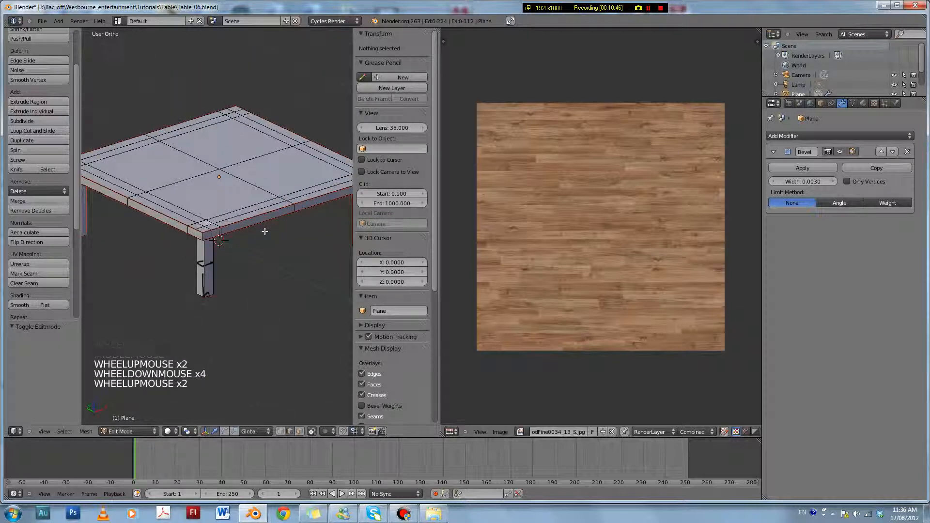
key("a")
key("u")
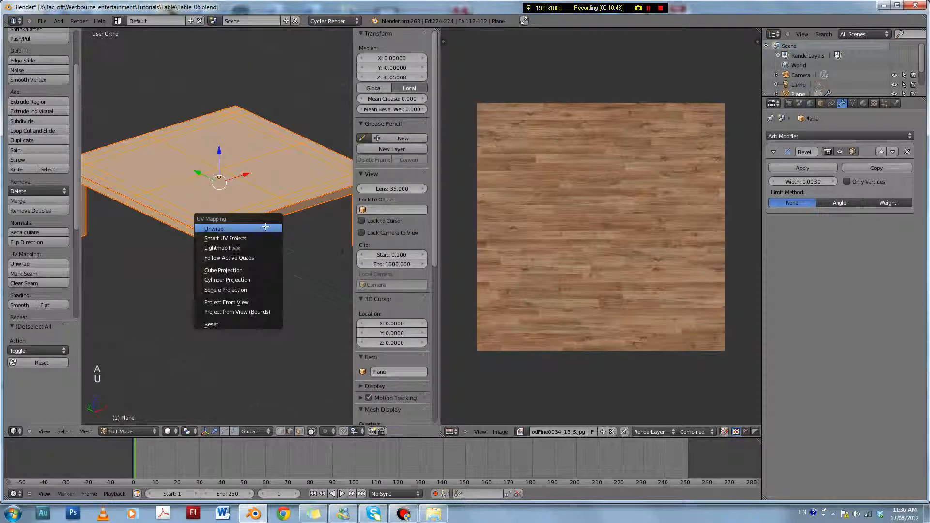
left_click(266, 228)
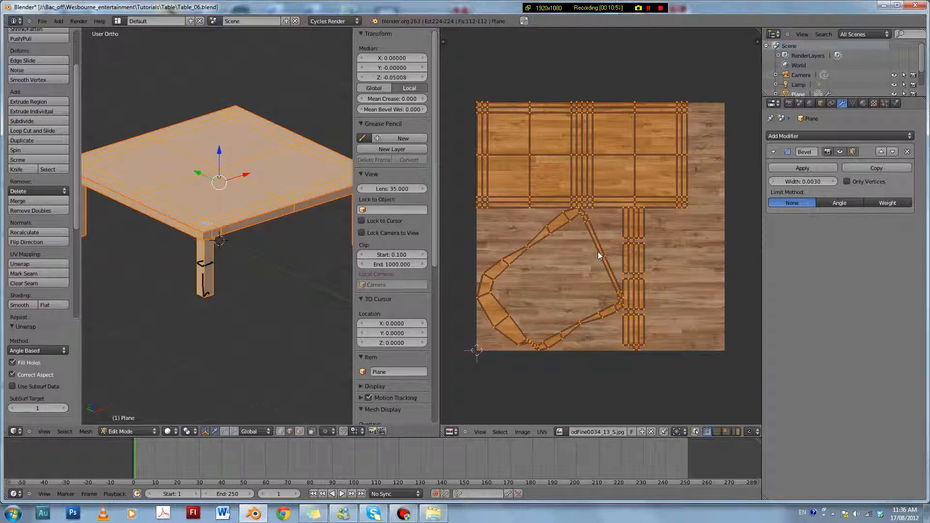
- Turn on selection sync between the UV editor and 3D view and test-move a leg UV vertex, cancelling the move
right_click(642, 242)
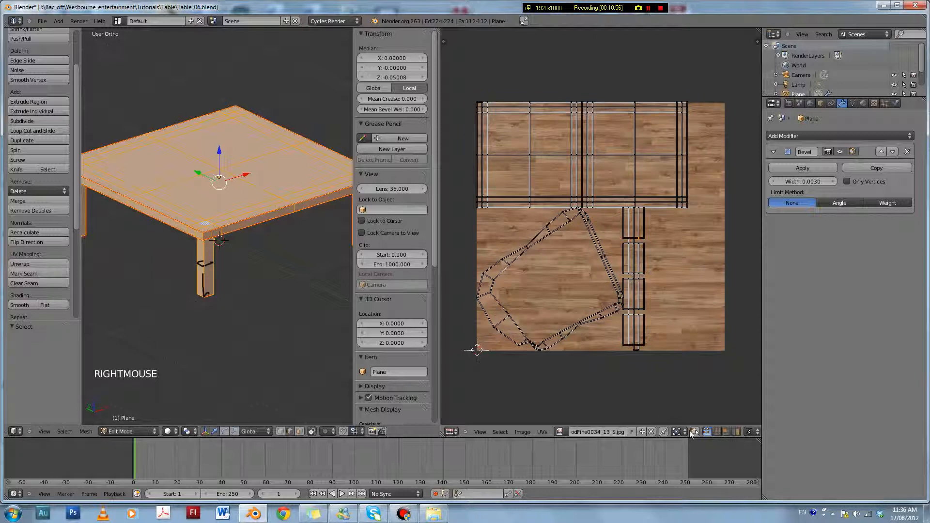
left_click(694, 432)
right_click(644, 239)
key("g")
key("g")
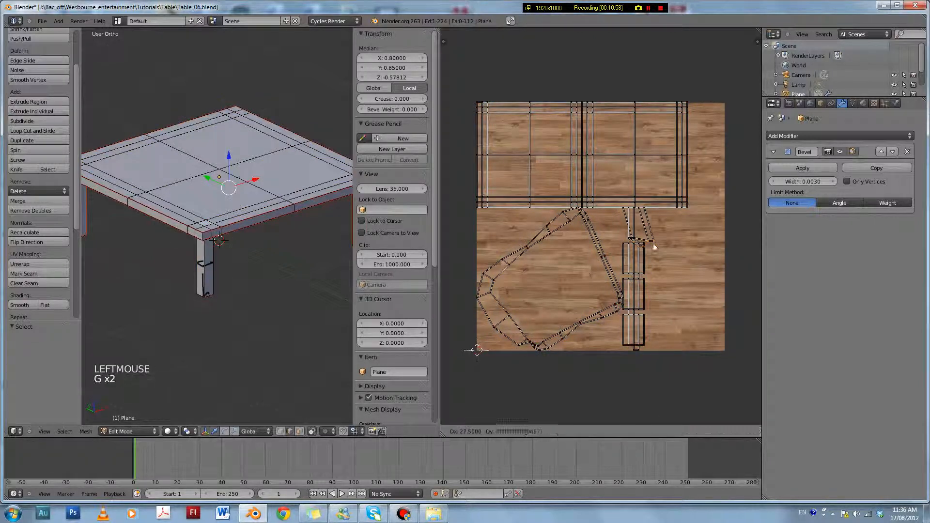
right_click(650, 247)
- Try to select all UVs linked to the chosen leg vertex
scroll(644, 249, "down", 3)
key("ctrl+l")
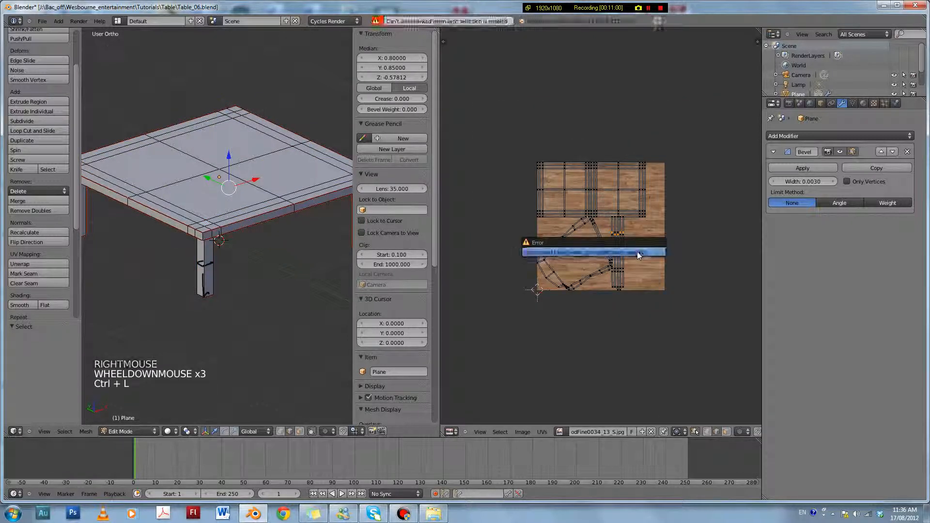
scroll(365, 221, "up", 2)
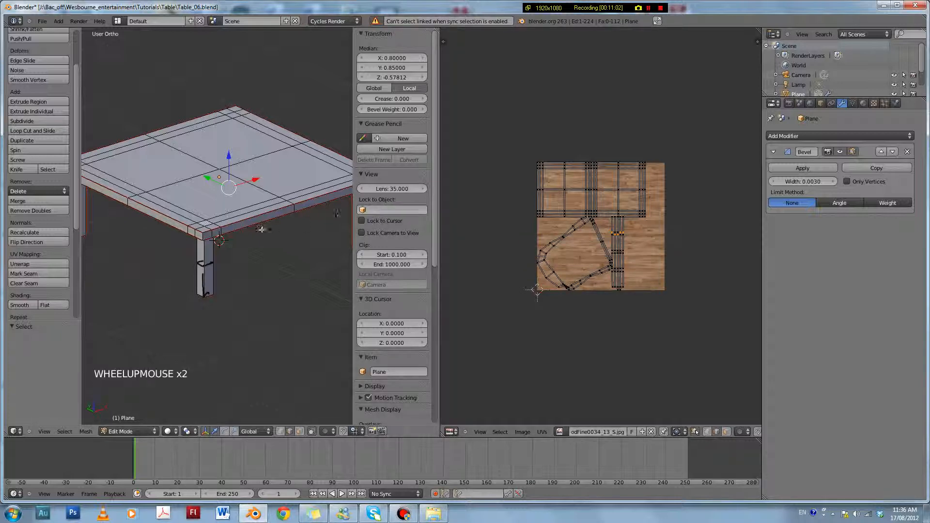
scroll(642, 259, "up", 3)
- Clear the selection, box-select the second leg UV island and the lowest leg UVs, and locate them on the table
key("a")
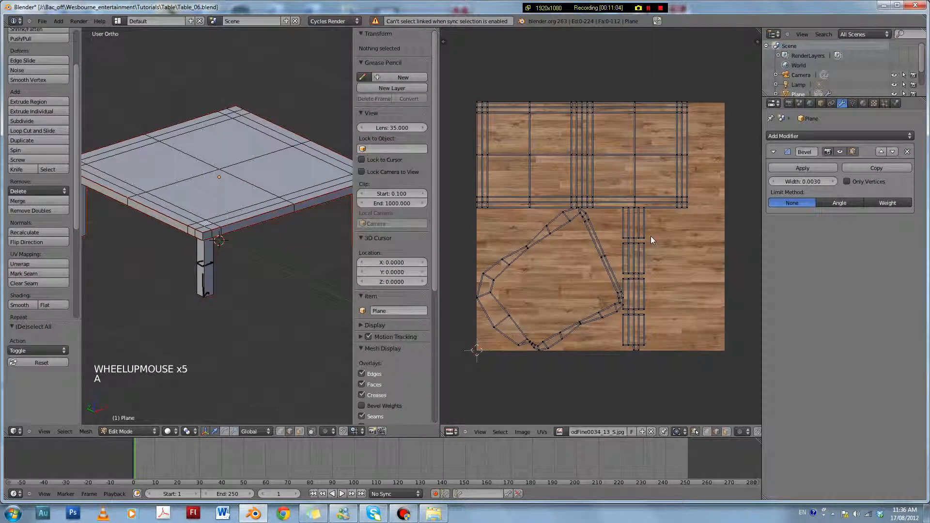
key("b")
left_click_drag(621, 229, 664, 273)
key("b")
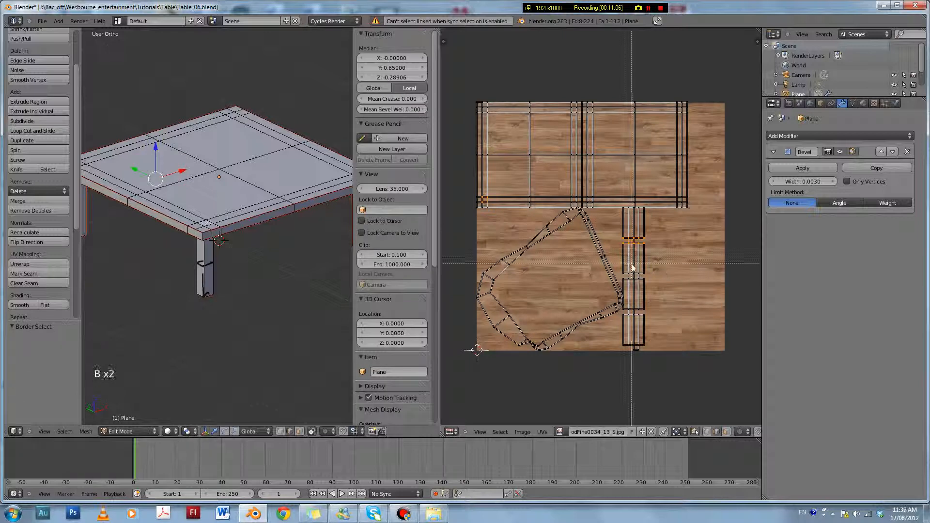
left_click_drag(619, 237, 649, 280)
key("b")
left_click_drag(619, 340, 651, 355)
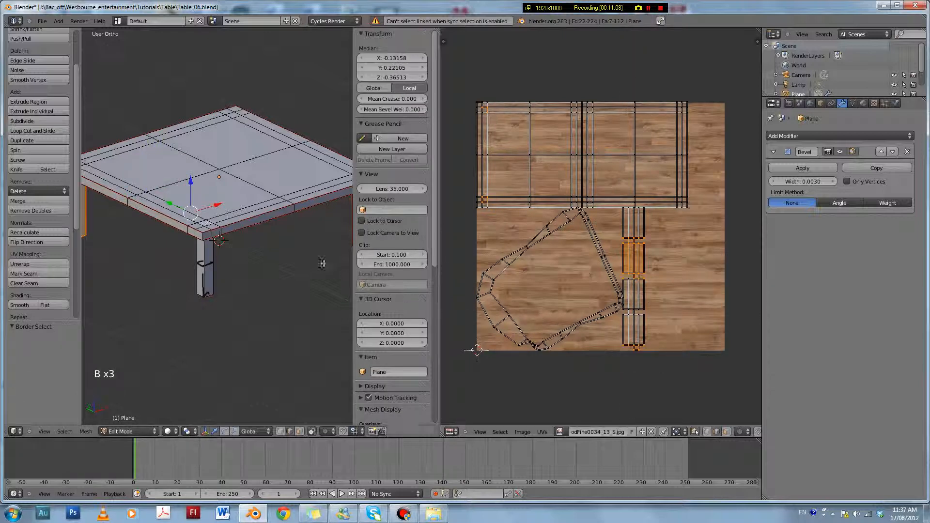
scroll(322, 263, "down", 3)
middle_click_drag(256, 221, 282, 230)
scroll(289, 210, "up", 3)
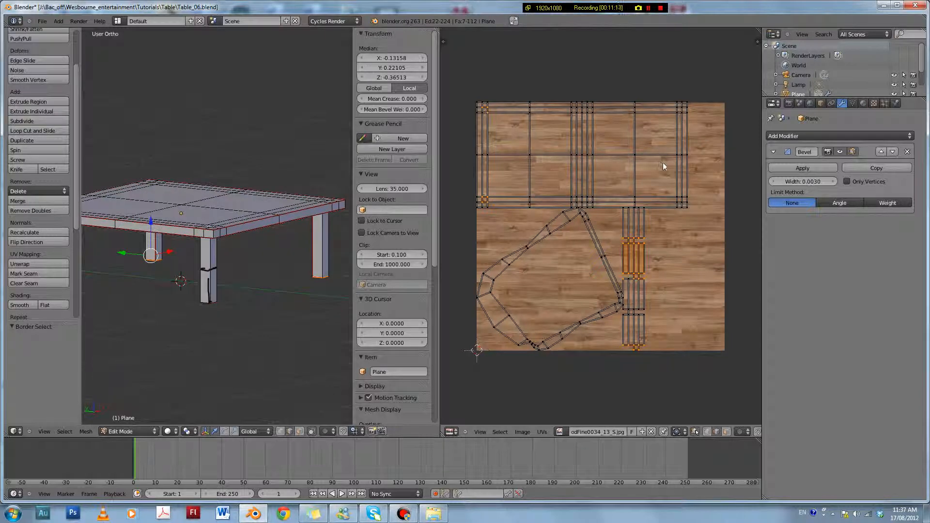
- Select edges along the middle of the tabletop UV islands to locate them on the table
middle_click_drag(218, 233, 228, 276)
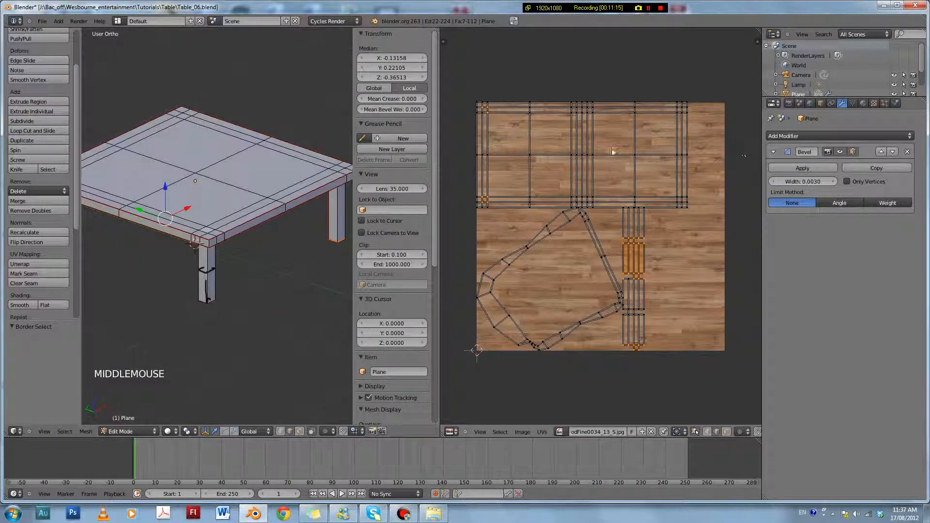
right_click(545, 155)
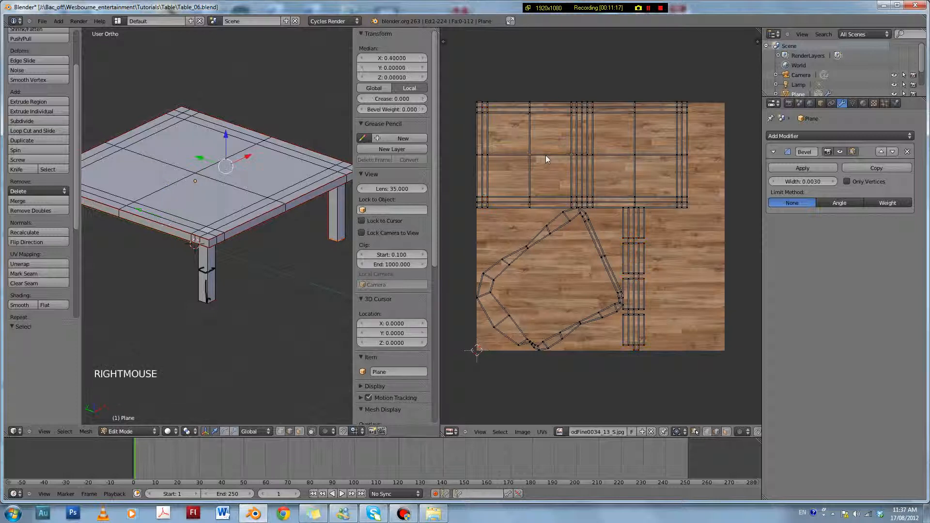
right_click(610, 153)
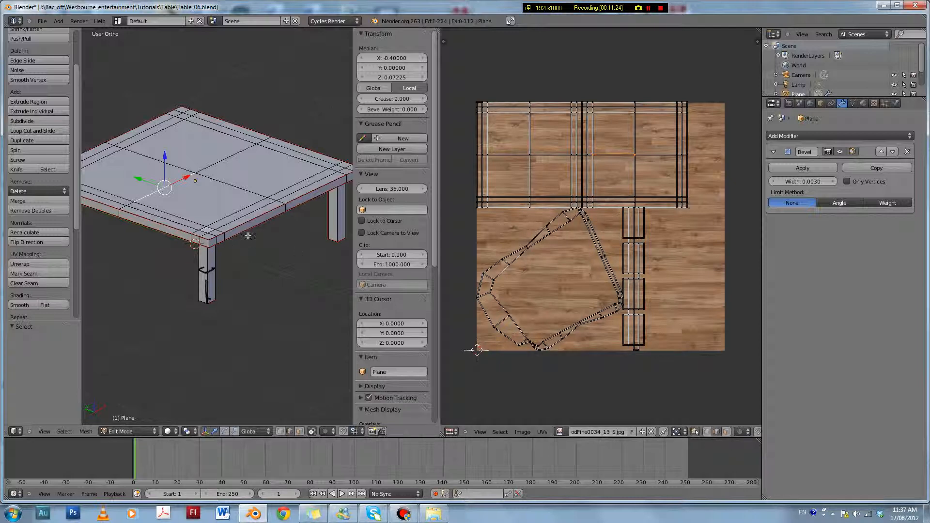
scroll(248, 237, "up", 3)
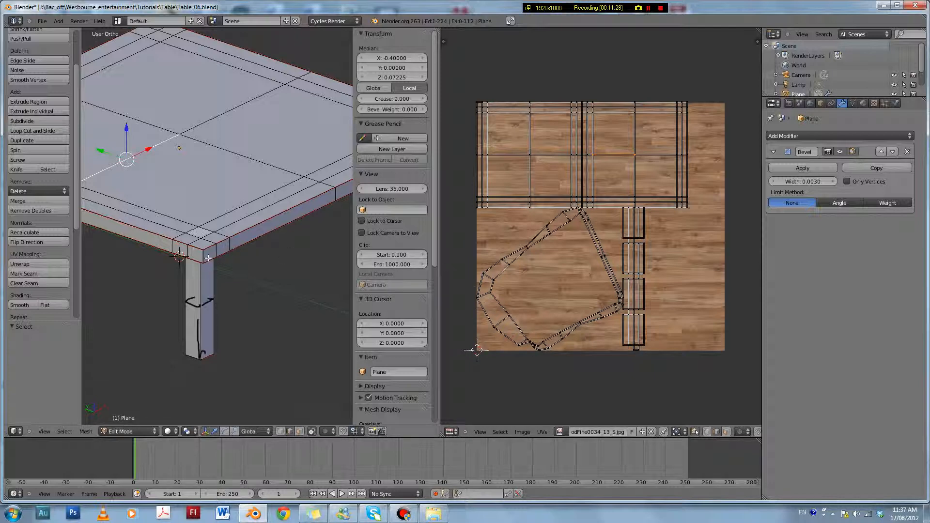
scroll(207, 258, "down", 3)
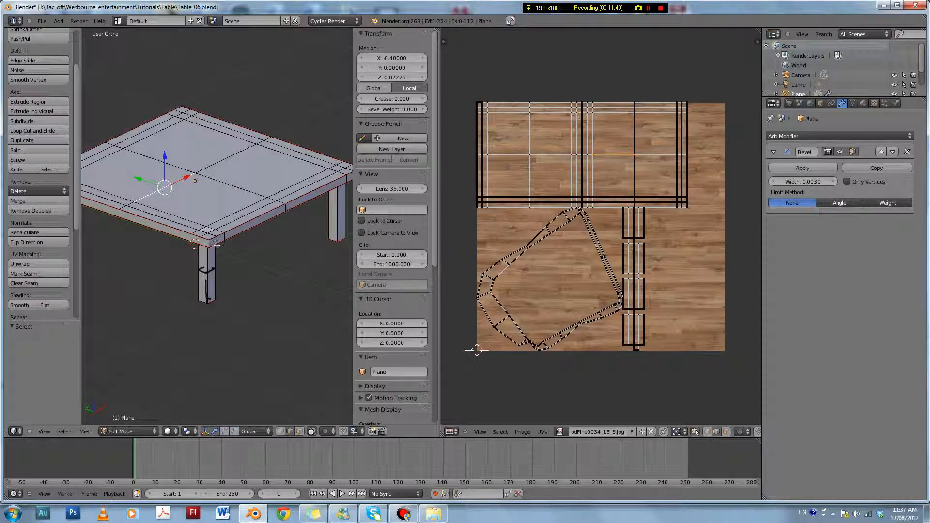
- Mark the short vertical edge at the tabletop's near corner, above the annotated leg, as a seam
scroll(215, 245, "up", 4)
middle_click_drag(215, 245, 247, 236, "shift")
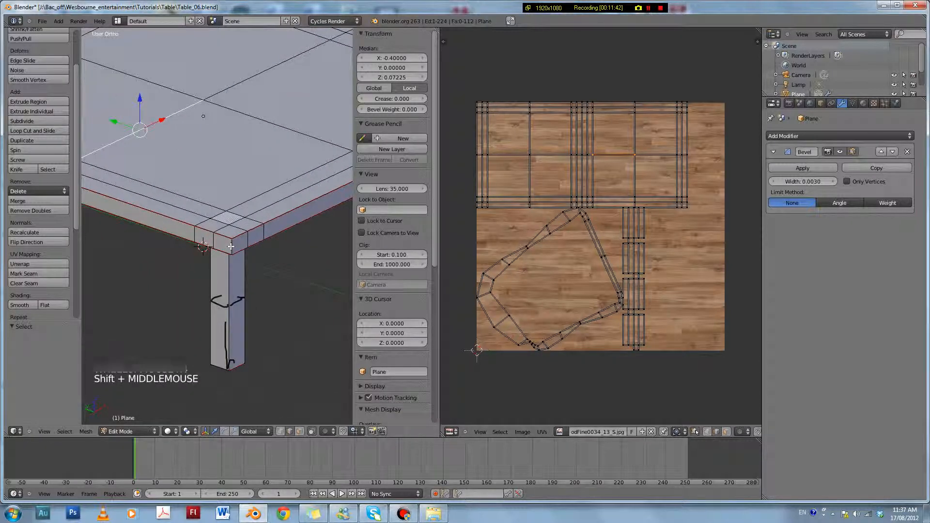
right_click(241, 247)
scroll(240, 240, "down", 9)
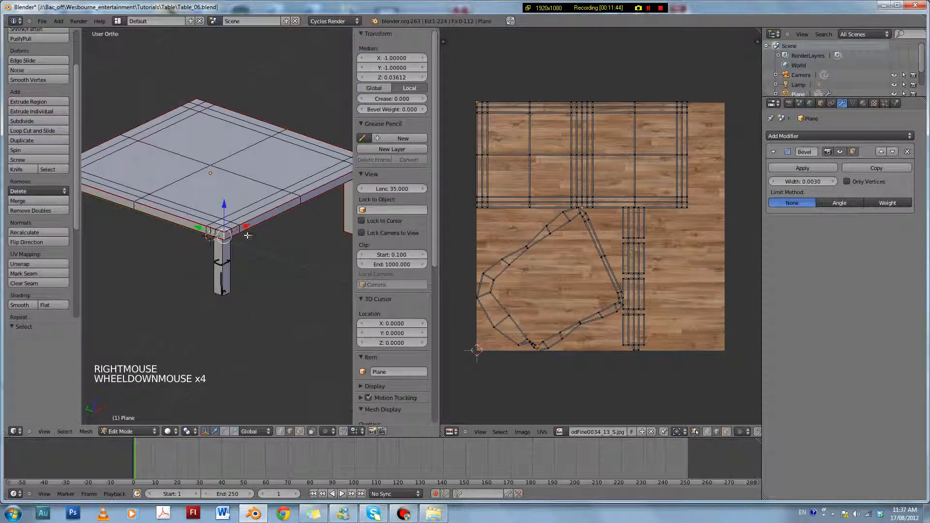
left_click(39, 277)
- Select the entire table mesh and unwrap it with the new corner seam
scroll(242, 288, "up", 5)
key("a")
key("a")
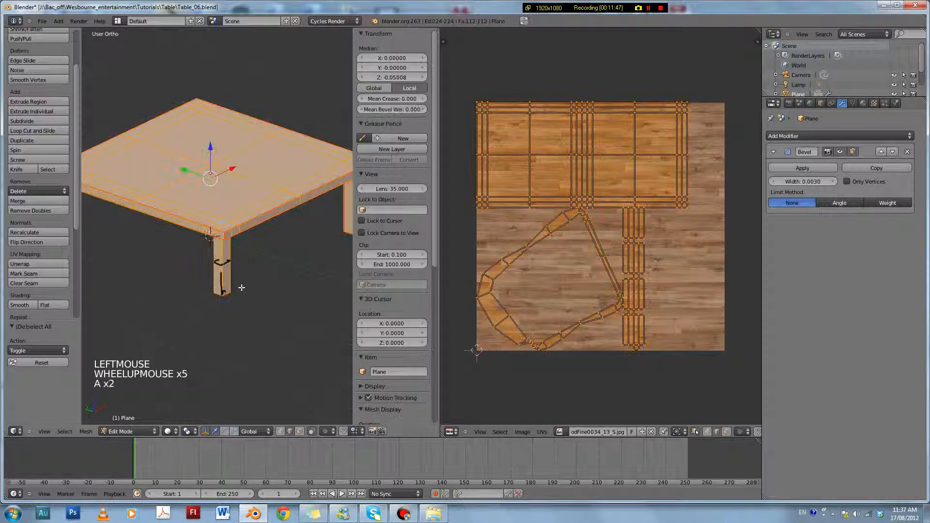
key("u")
left_click(242, 297)
scroll(597, 239, "up", 1)
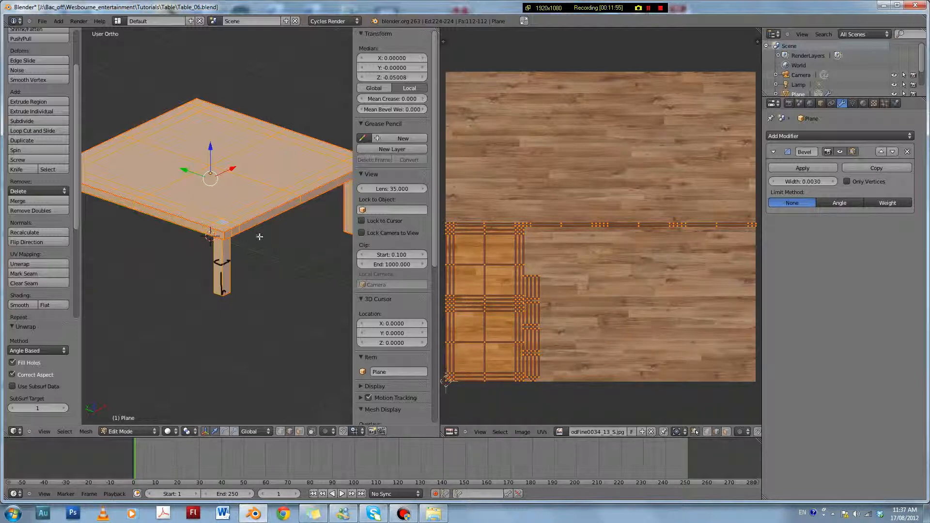
- Box-select a group of vertices on the long rim UV strip to locate them on the table, then clear the selection
scroll(265, 237, "up", 2)
scroll(265, 235, "down", 1)
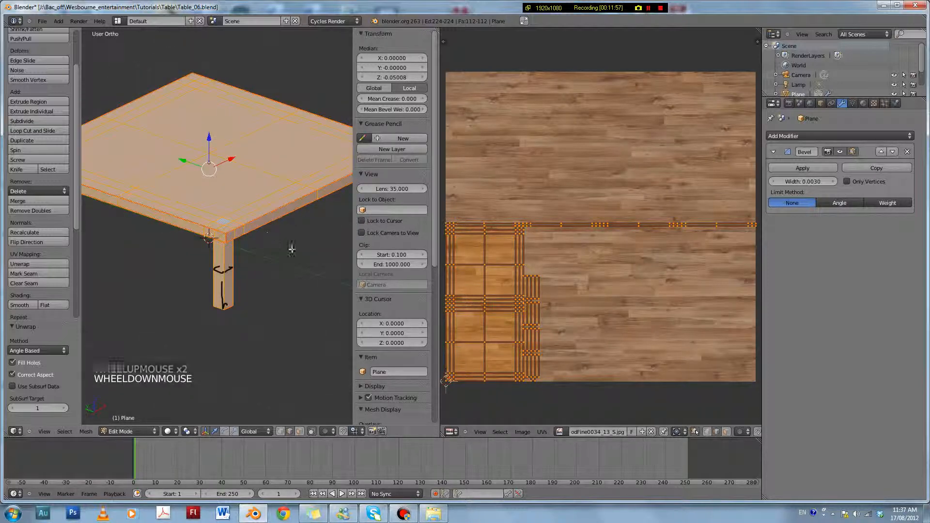
middle_click_drag(303, 262, 275, 262)
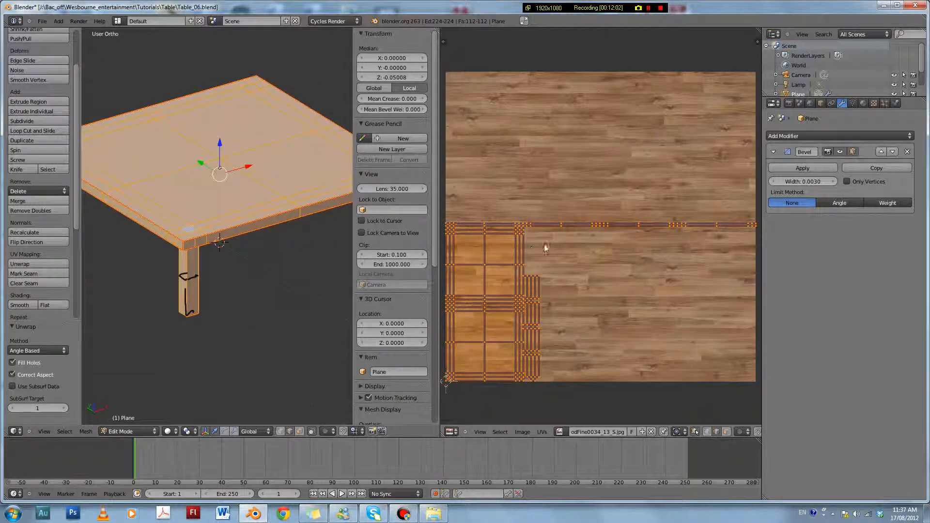
key("a")
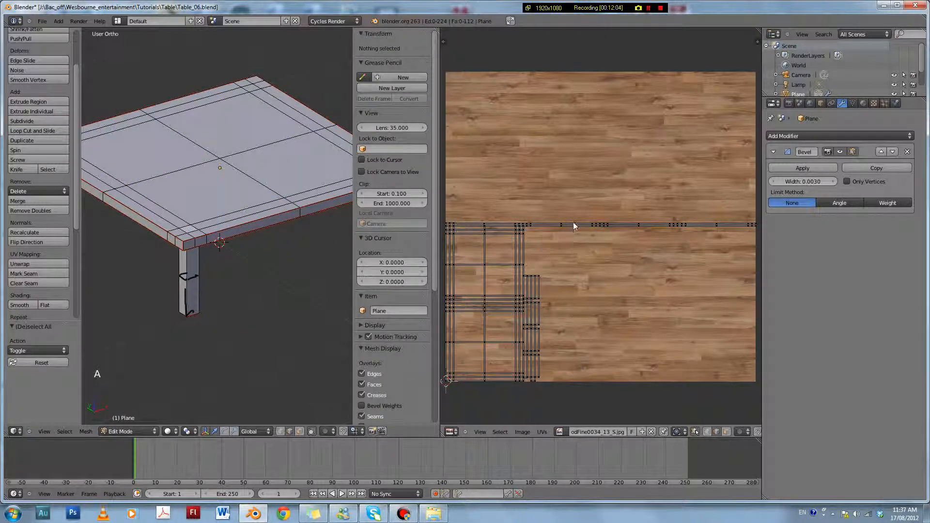
key("b")
left_click_drag(584, 219, 630, 243)
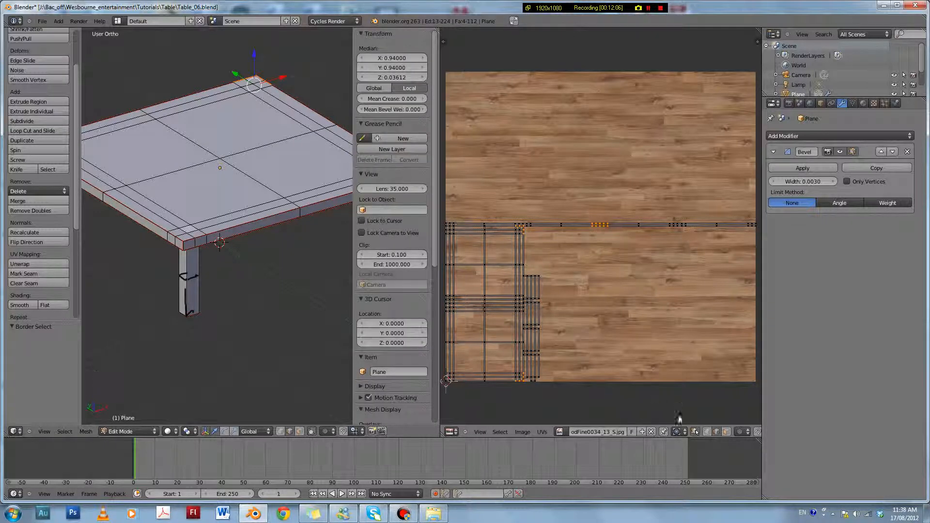
key("a")
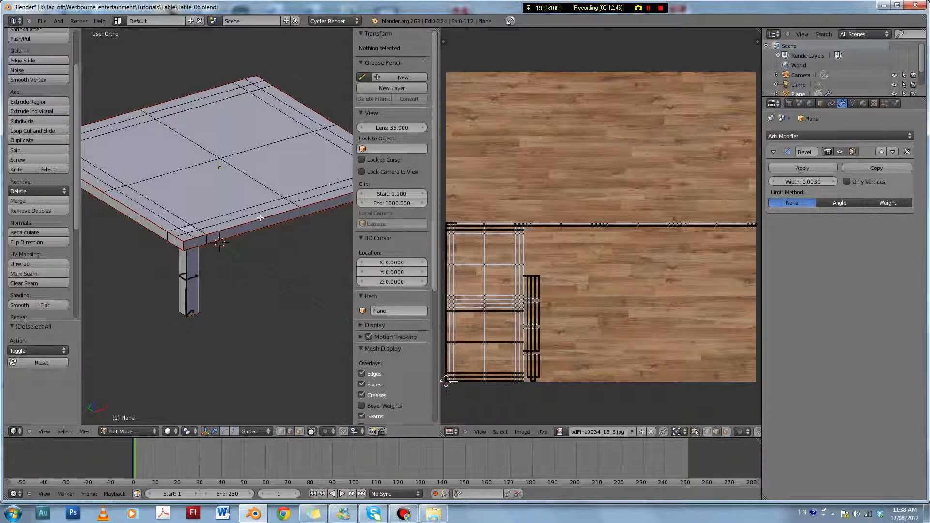
- Clear the seam from the upper edge loop along the tabletop's front side and deselect everything
scroll(265, 220, "up", 3)
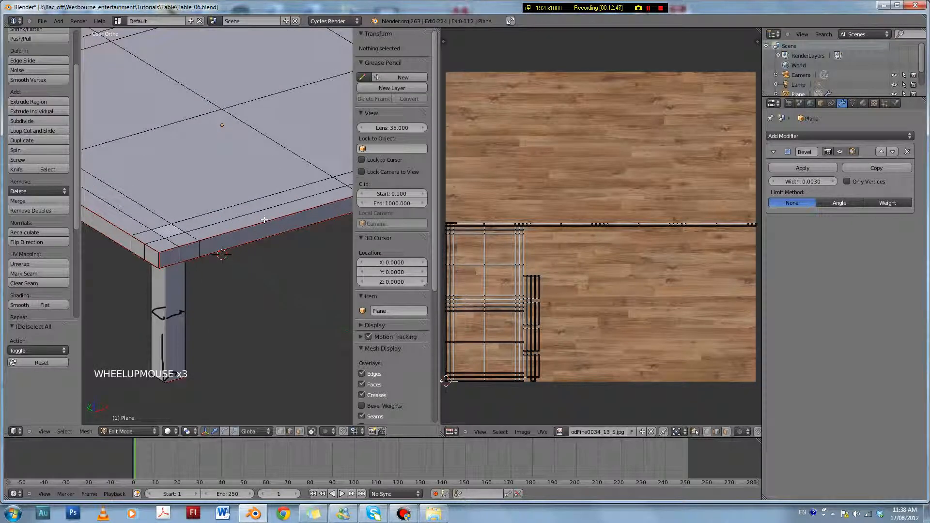
scroll(271, 223, "down", 3)
middle_click_drag(286, 228, 226, 263, "shift")
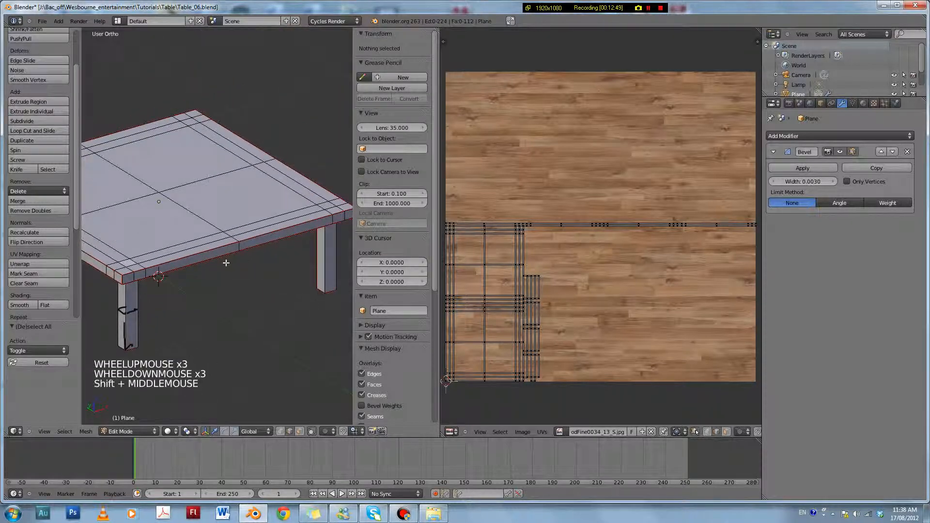
right_click(270, 233, "alt")
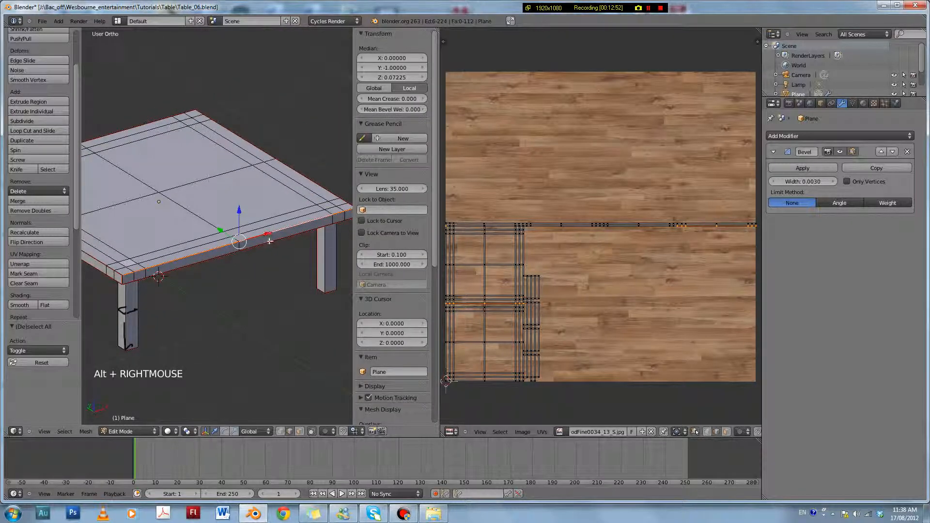
key("alt+shift")
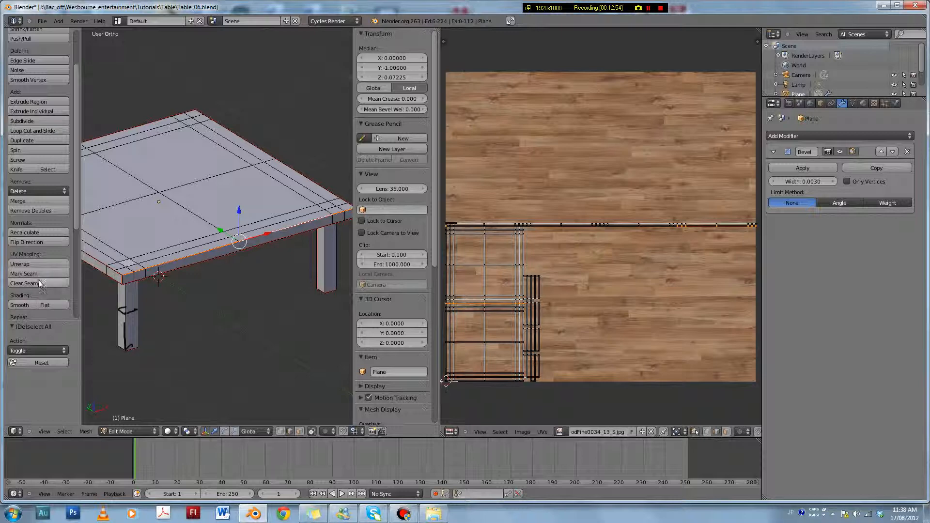
left_click(42, 283)
key("a")
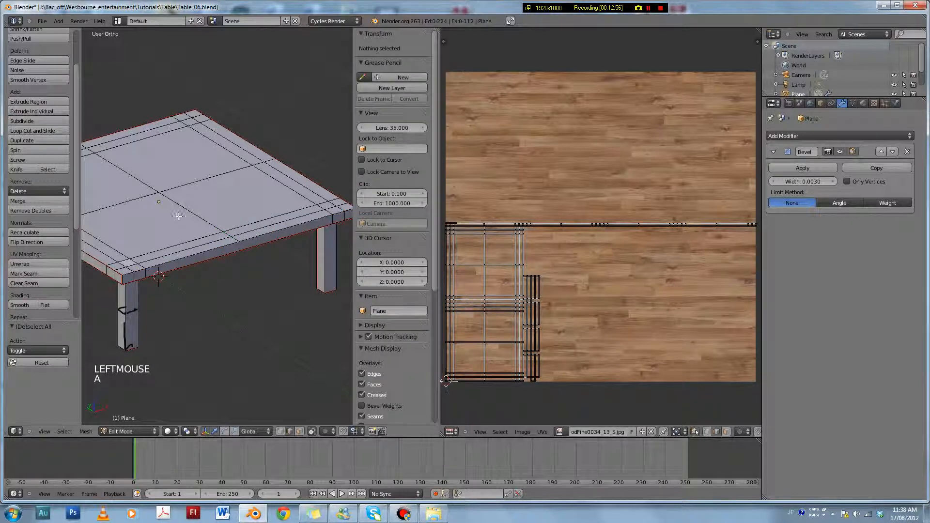
- Sketch a grease pencil stroke over the tabletop's front edge and clear the seam along the lower edge of that side
key("d")
mouse_move(178, 203)
left_mouse_down()
mouse_move(219, 237)
mouse_move(218, 253)
left_mouse_up()
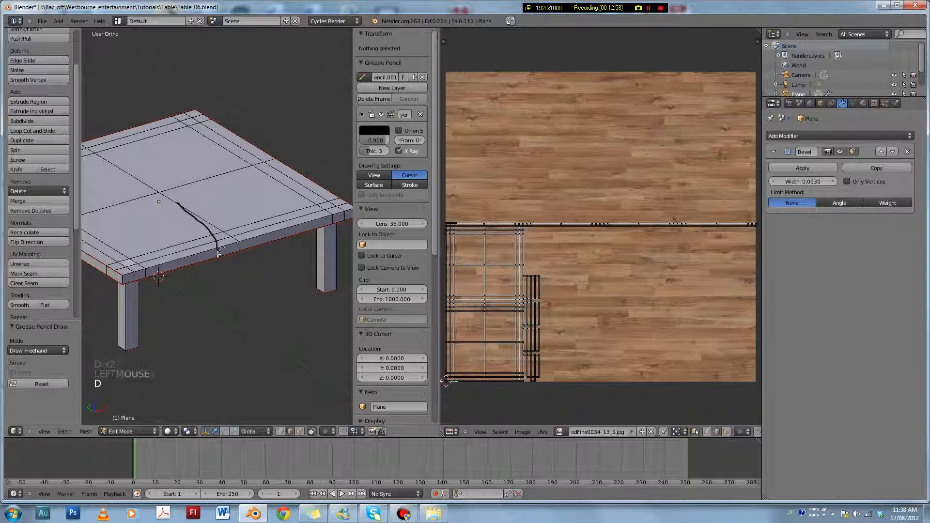
right_click(255, 248, "alt")
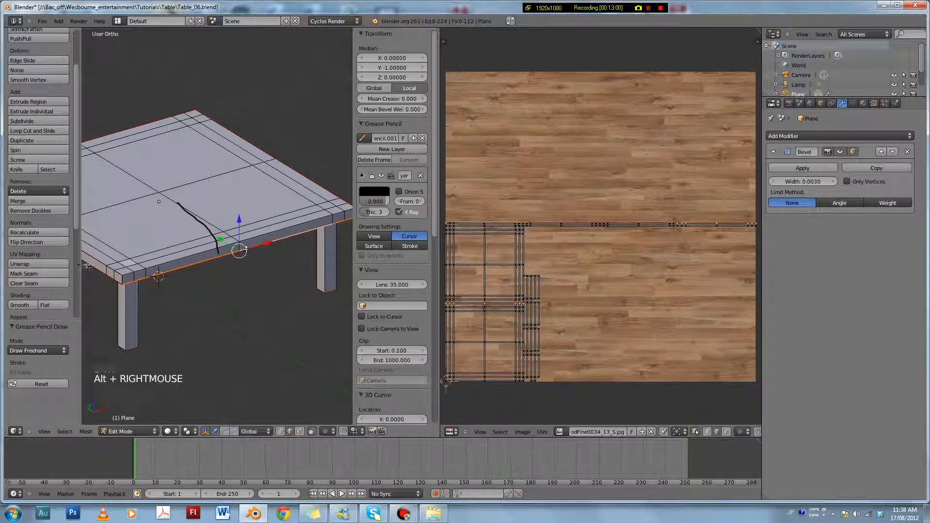
left_click(51, 283)
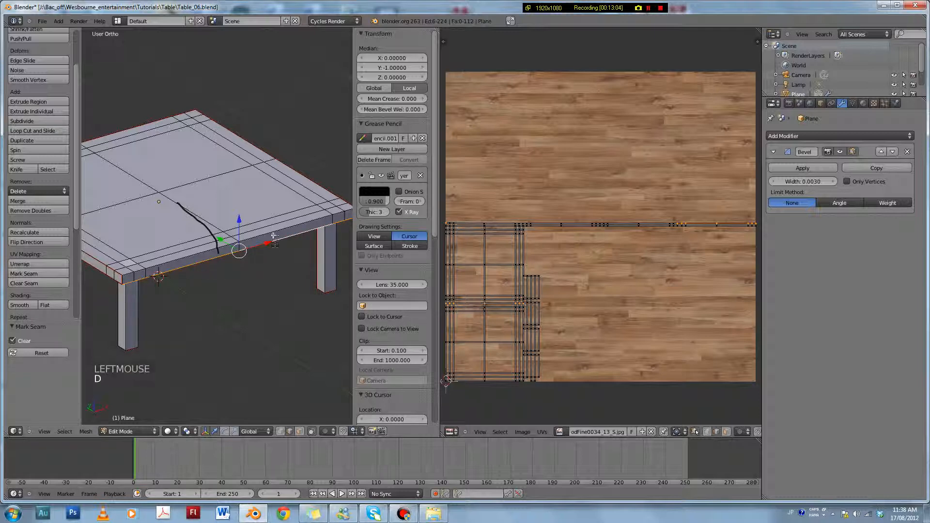
- Sketch grease pencil strokes from the top over the front rim to the underside, with the stroke placement set to Surface
left_click_drag(249, 209, 275, 233)
key("d")
mouse_move(275, 234)
middle_mouse_down()
mouse_move(276, 210)
mouse_move(282, 256)
mouse_move(274, 214)
mouse_move(278, 220)
middle_mouse_up()
left_click(374, 246)
key("d")
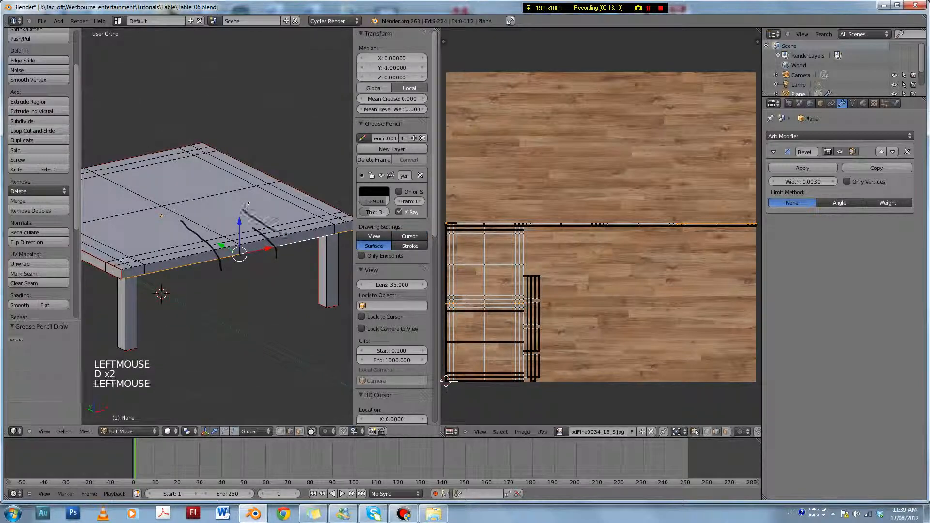
left_click_drag(242, 209, 293, 245)
mouse_move(293, 245)
middle_mouse_down()
mouse_move(284, 228)
mouse_move(286, 265)
middle_mouse_up()
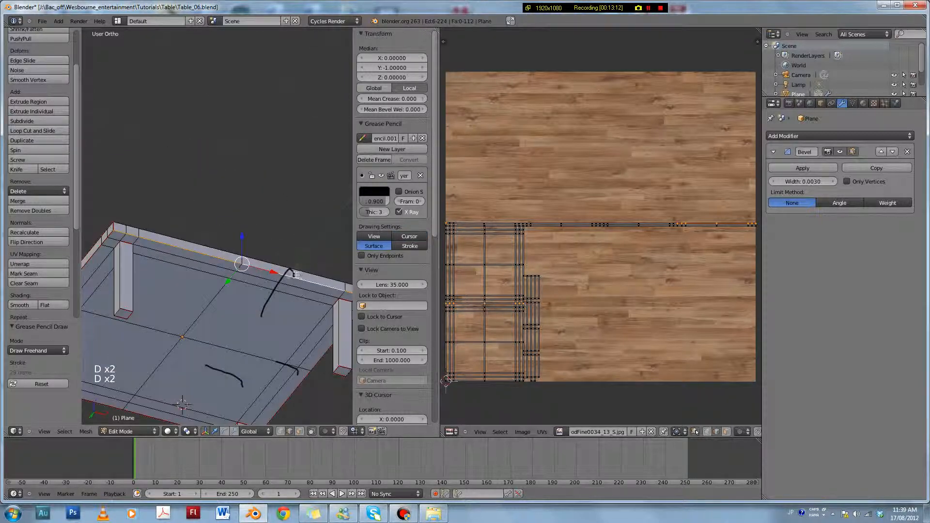
key("d")
left_click_drag(293, 271, 286, 265)
key("d")
mouse_move(284, 261)
middle_mouse_down()
mouse_move(326, 305)
mouse_move(243, 263)
mouse_move(276, 287)
mouse_move(284, 275)
mouse_move(273, 274)
middle_mouse_up()
- Select the whole table and unwrap it again with the front side's seams cleared
scroll(274, 274, "down", 5)
key("a")
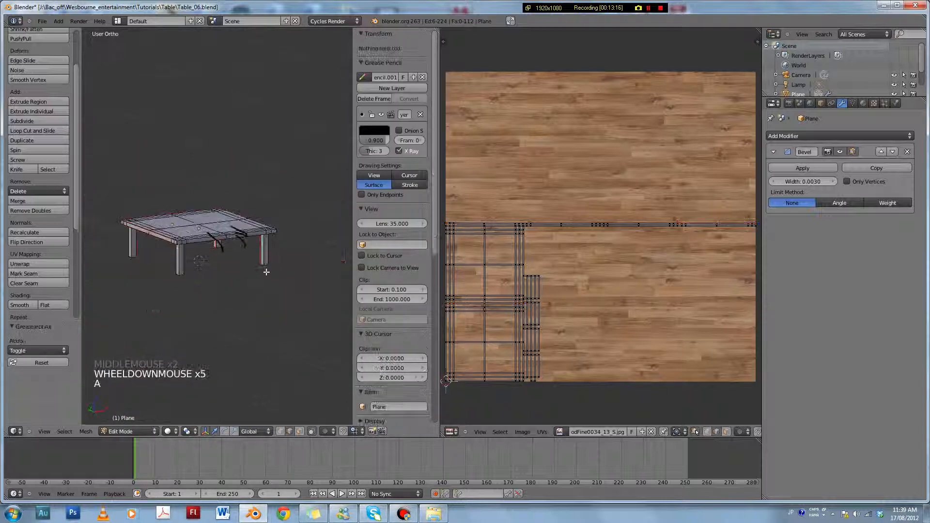
key("a")
key("u")
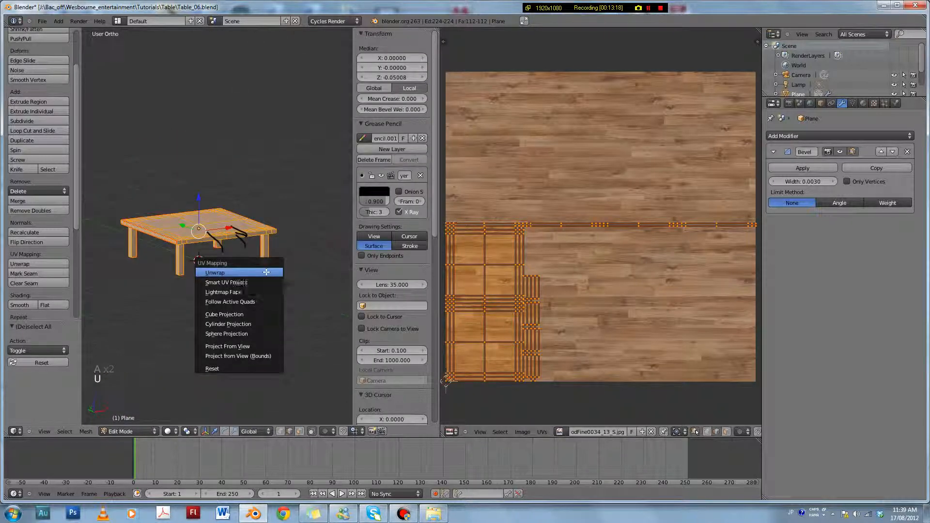
left_click(266, 272)
key("a")
key("a")
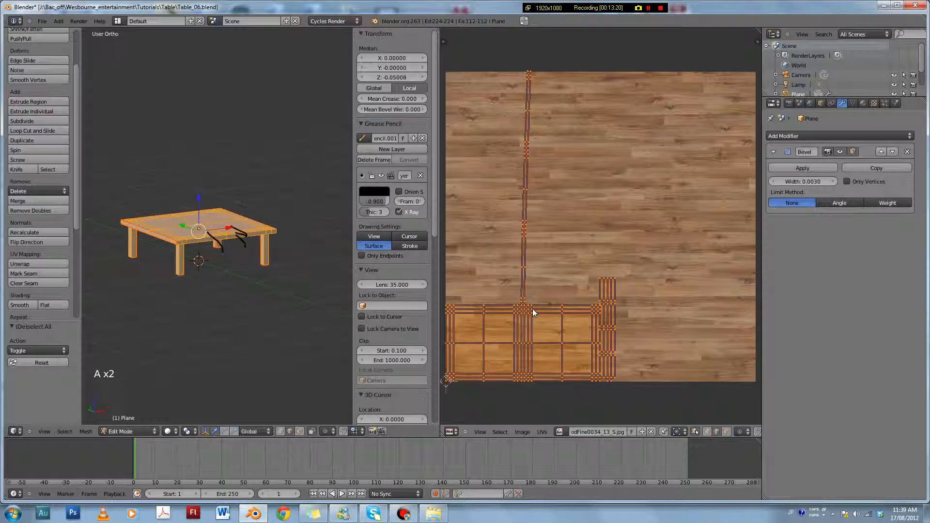
- Test-move UV elements where the rim strip meets the tabletop islands, cancelling the moves
right_click(532, 309)
key("g")
key("g")
right_click(539, 294)
right_click(526, 306)
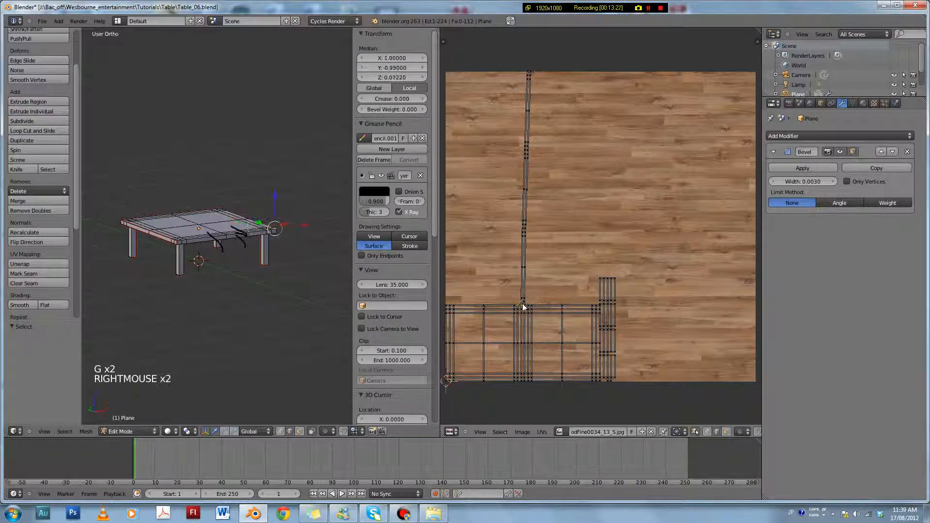
right_click(526, 307)
right_click(527, 305)
key("g")
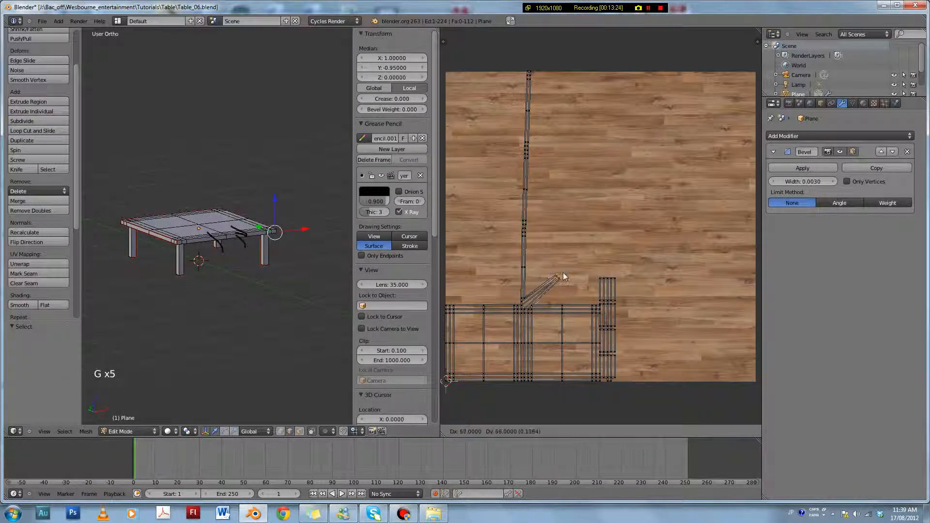
right_click(558, 281)
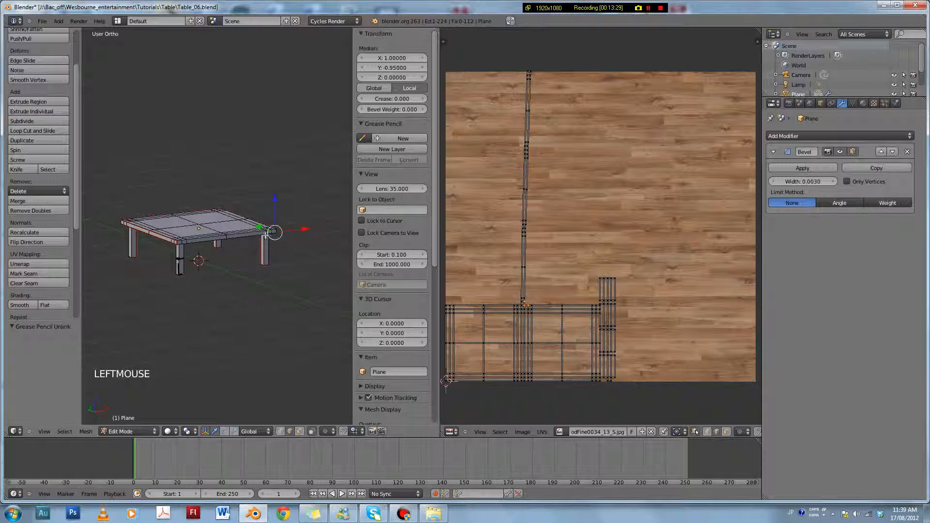
scroll(286, 223, "up", 2)
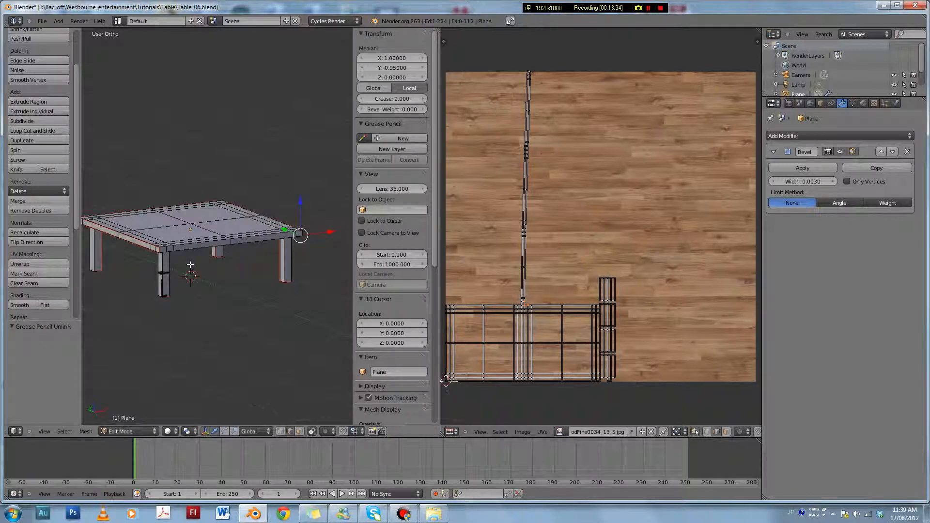
key("space")
type("eras")
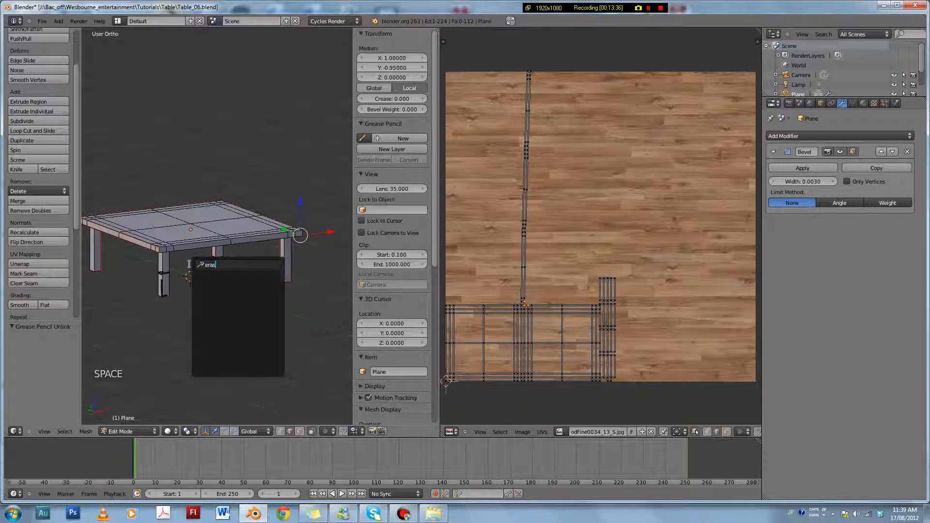
key("BackSpace")
key("BackSpace")
key("BackSpace")
key("BackSpace")
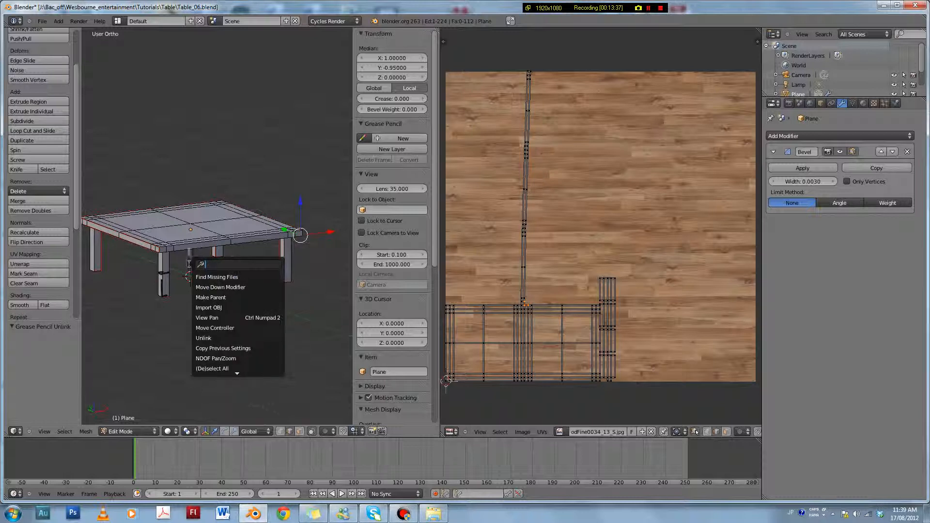
key("Escape")
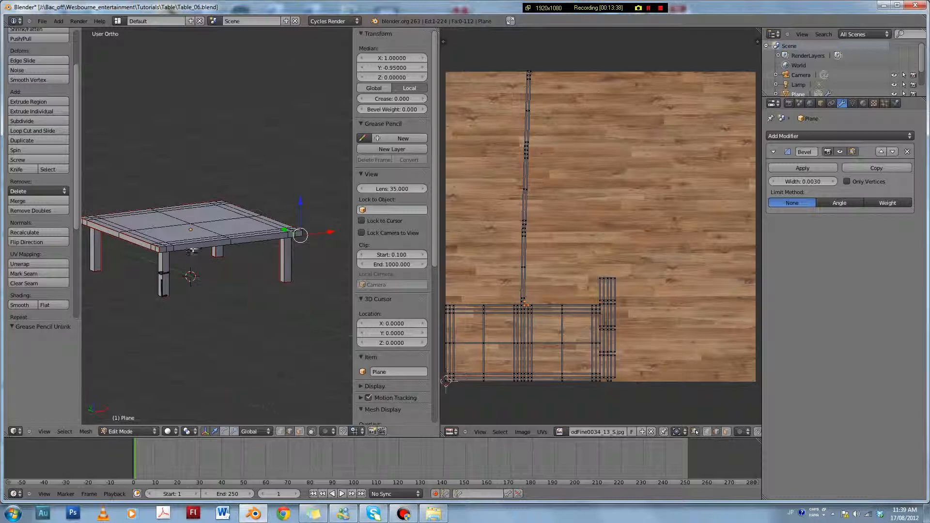
- Erase the leftover grease pencil marks on the table's front leg and save the file in Object Mode
middle_click(168, 275, "alt")
key("d")
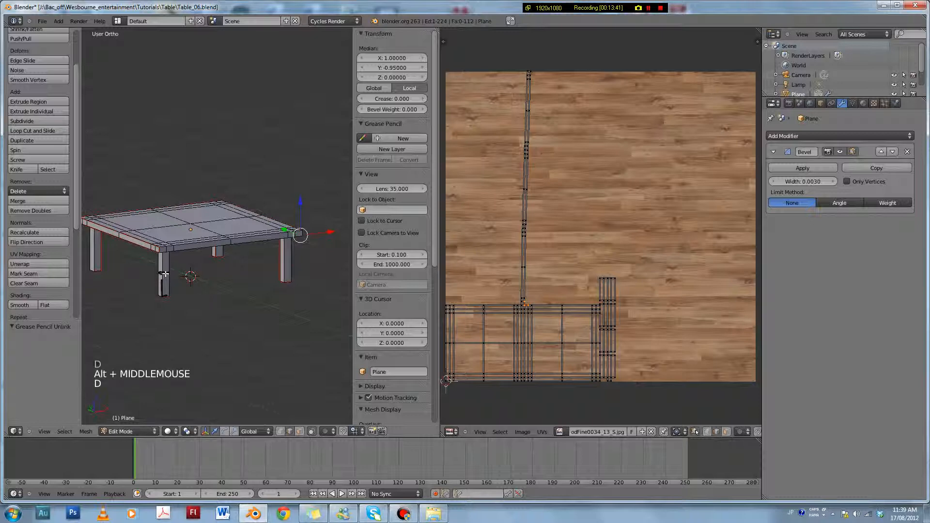
middle_click_drag(165, 275, 251, 243)
right_click(176, 275)
key("Tab")
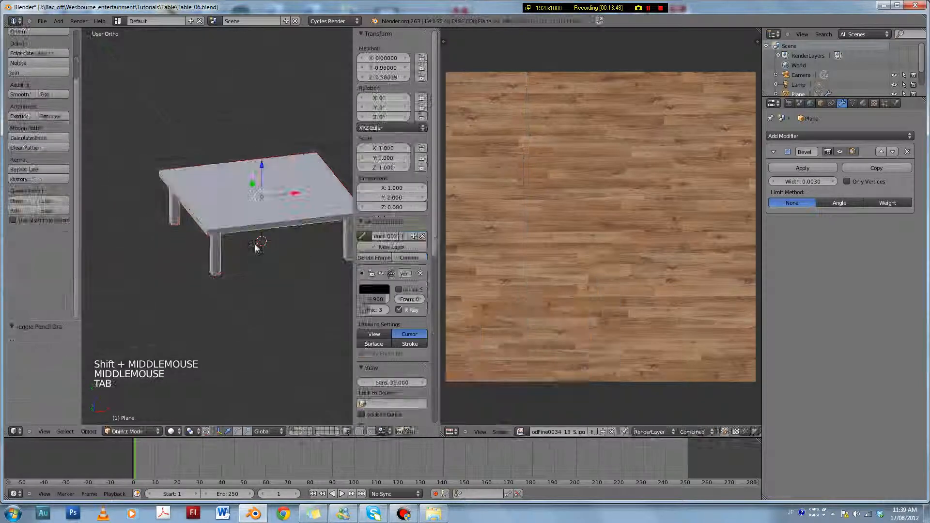
key("ctrl+s")
- Inspect the whole table in wireframe and solid shading from several angles, and save the file
key("z")
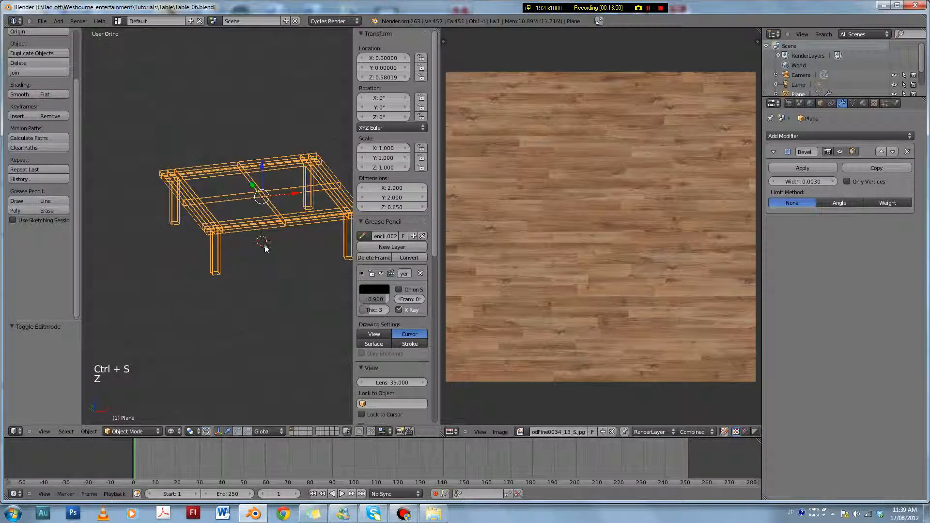
middle_click_drag(264, 246, 284, 241)
key("z")
scroll(272, 231, "up", 3)
key("ctrl+s")
left_click(274, 230)
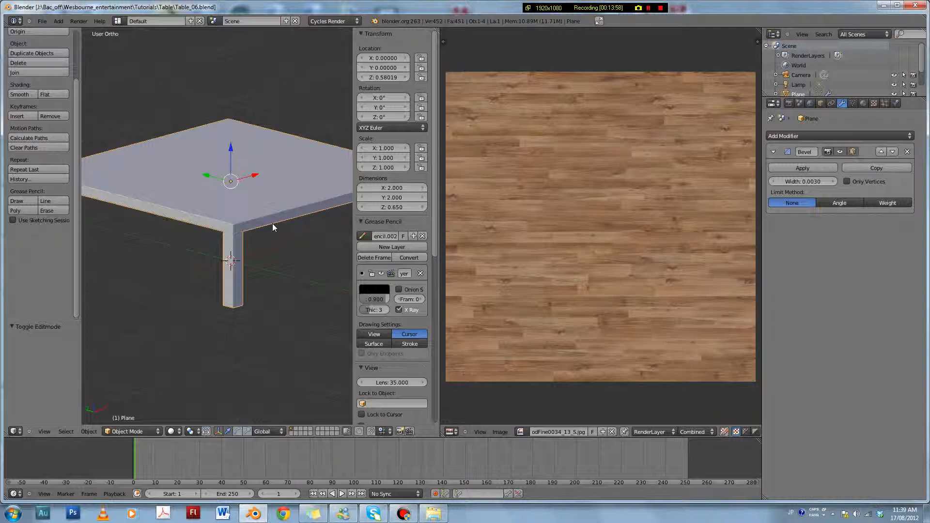
scroll(266, 219, "down", 3)
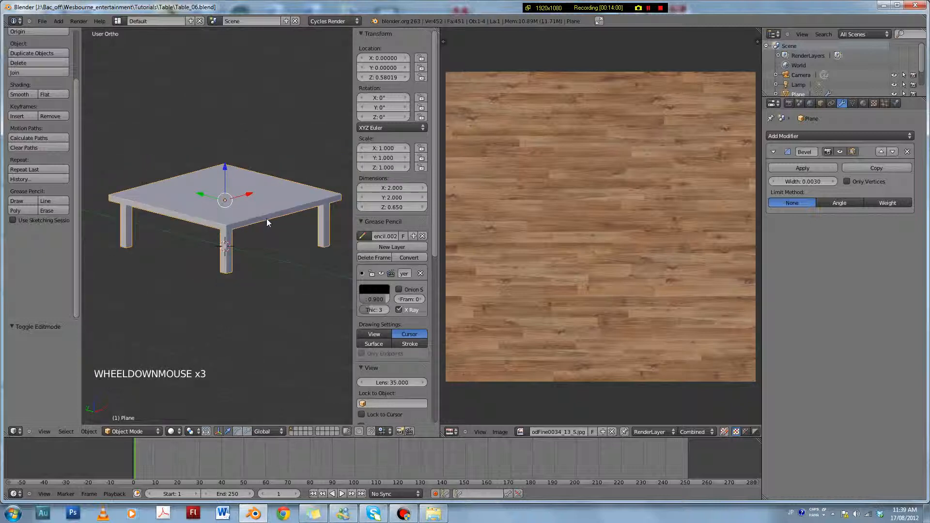
scroll(266, 219, "up", 2)
mouse_move(267, 219)
middle_mouse_down()
mouse_move(290, 229)
mouse_move(260, 233)
mouse_move(279, 217)
middle_mouse_up()
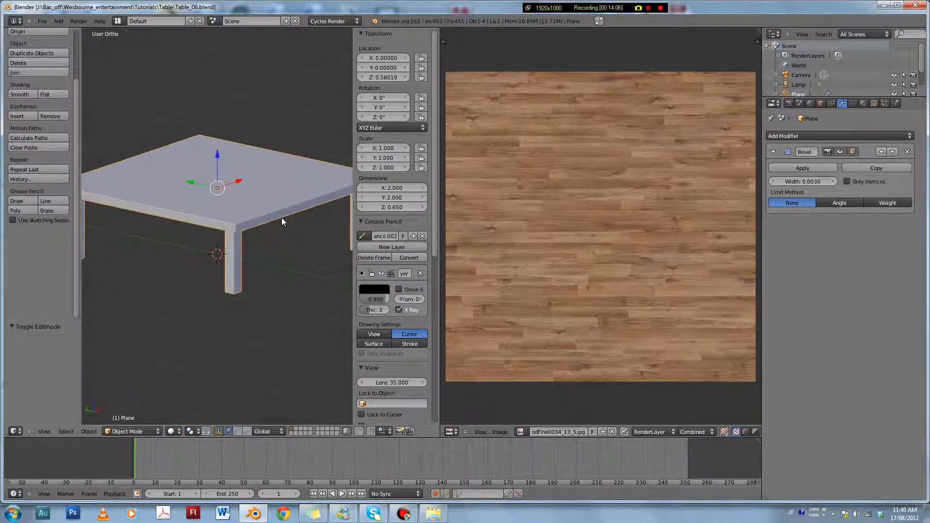
middle_click_drag(281, 216, 271, 227)
key("ctrl+s")
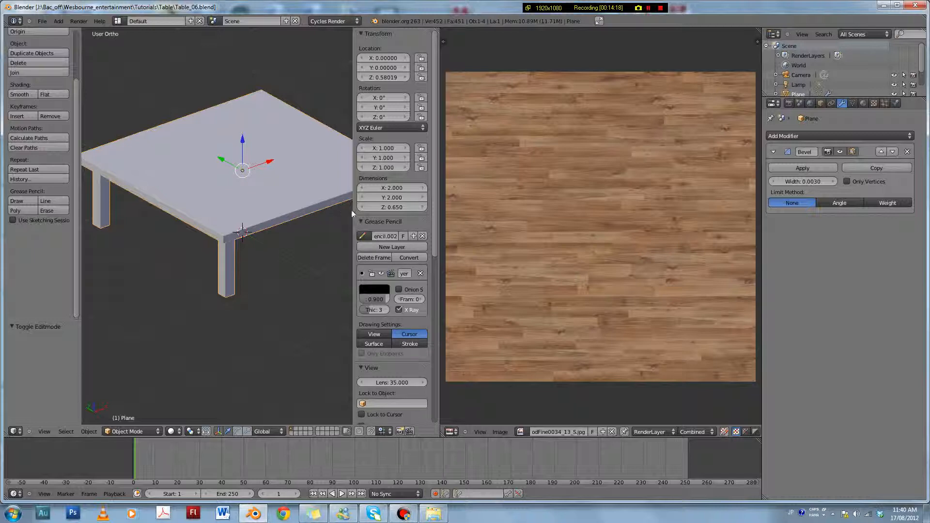
- Hide the 3D view's tool shelf and properties region, and enter Edit Mode on the table with nothing selected
key("n")
key("t")
middle_click_drag(338, 222, 276, 263, "shift")
key("Tab")
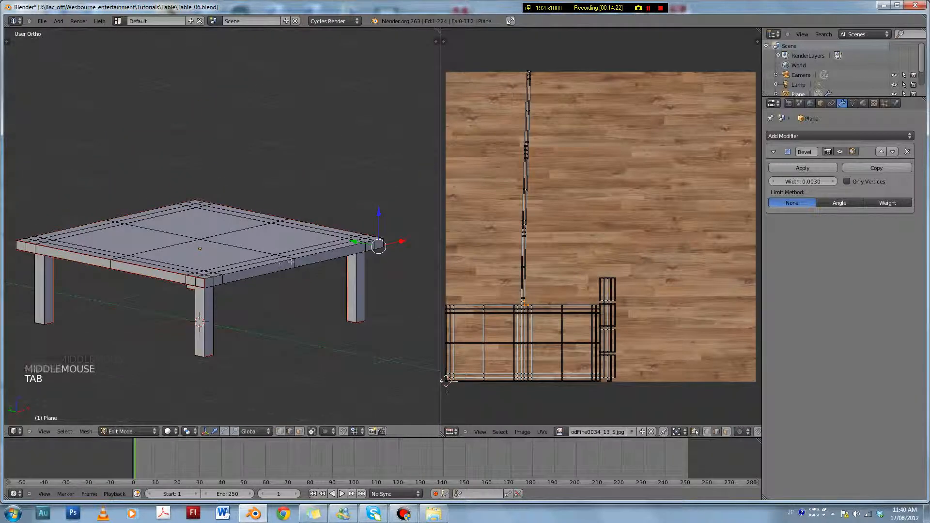
key("a")
key("a")
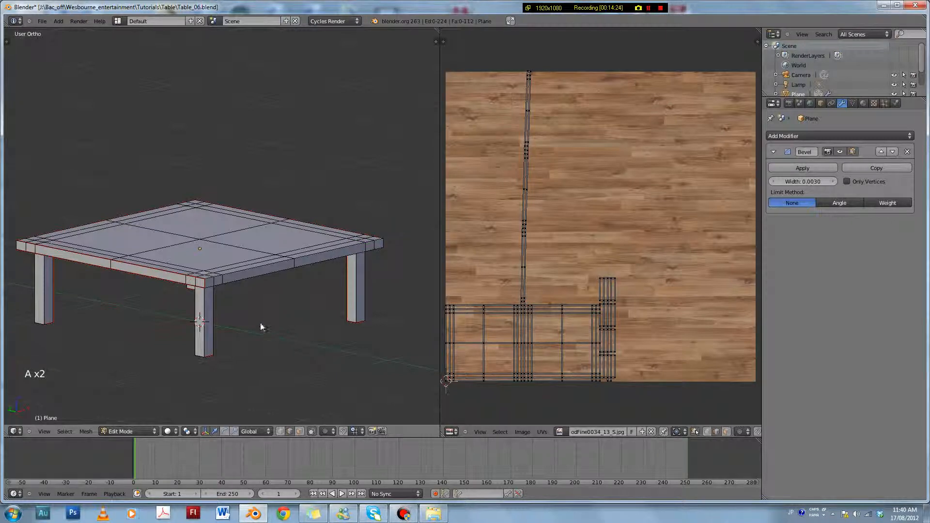
key("Tab")
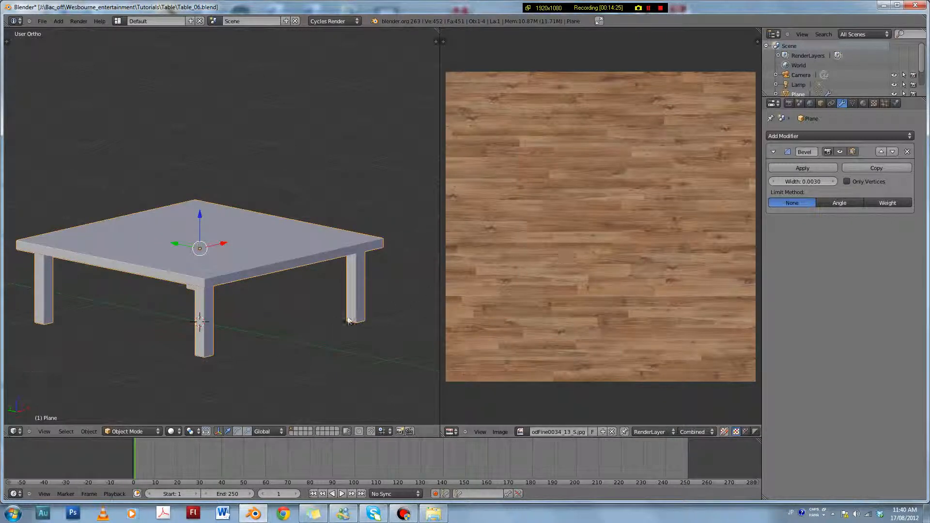
key("Tab")
scroll(527, 321, "down", 2)
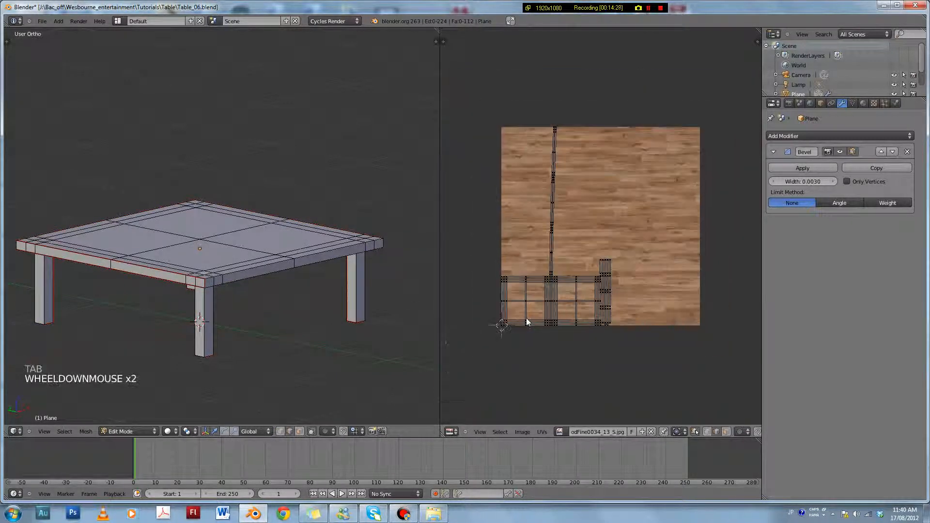
scroll(551, 308, "up", 2)
scroll(538, 322, "down", 1)
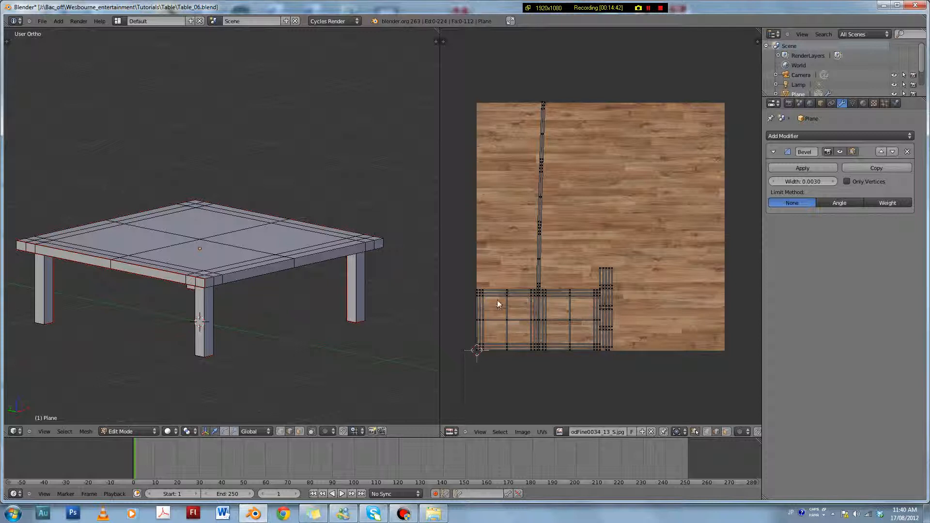
- Scale up all the UV islands and move them so the tabletop islands span the wood image's width from its lower-left corner
key("a")
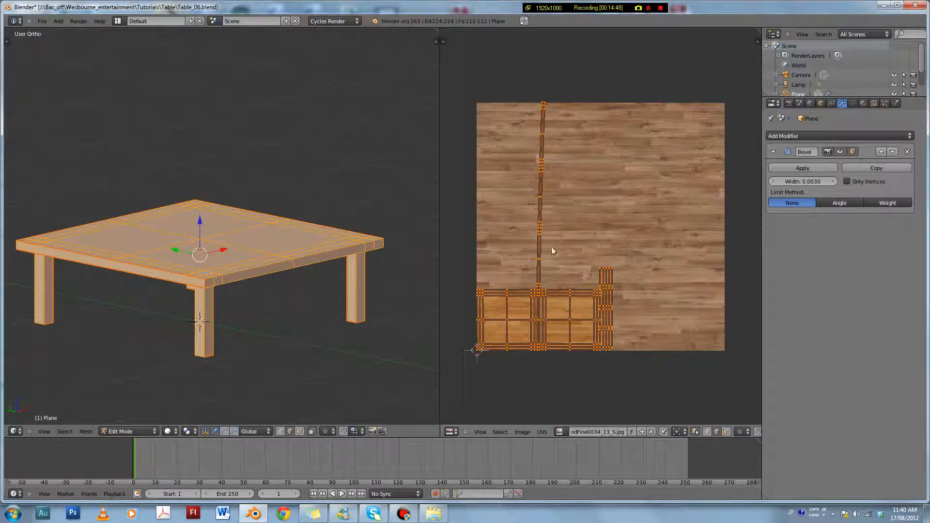
key("s")
left_click(622, 201)
key("g")
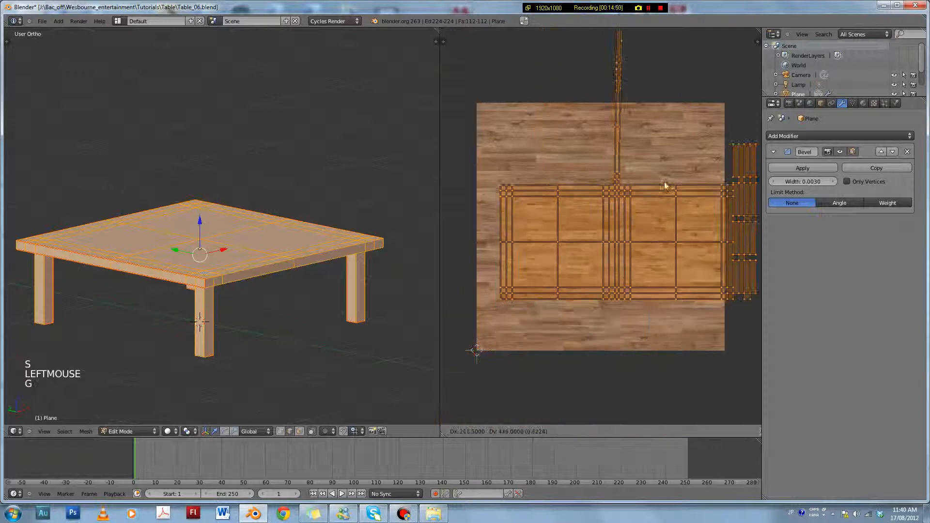
key("s")
key("s")
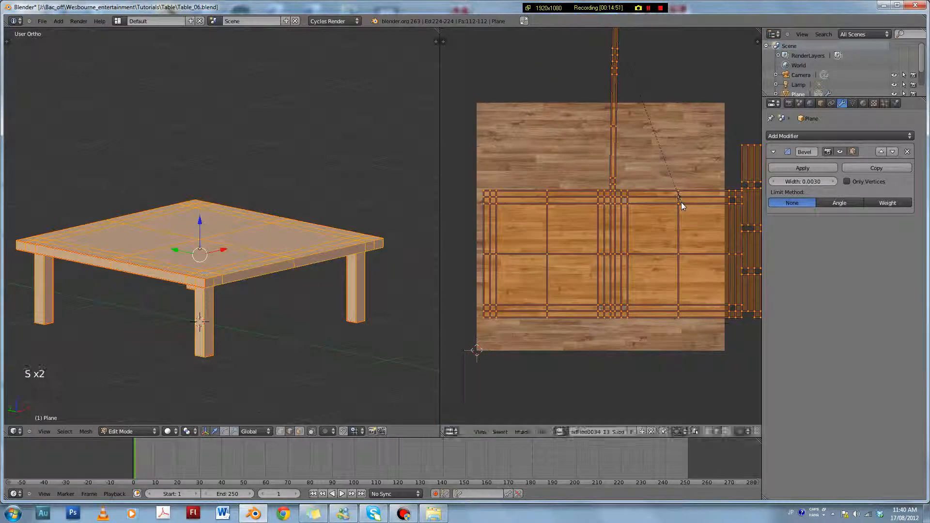
left_click(681, 203)
key("g")
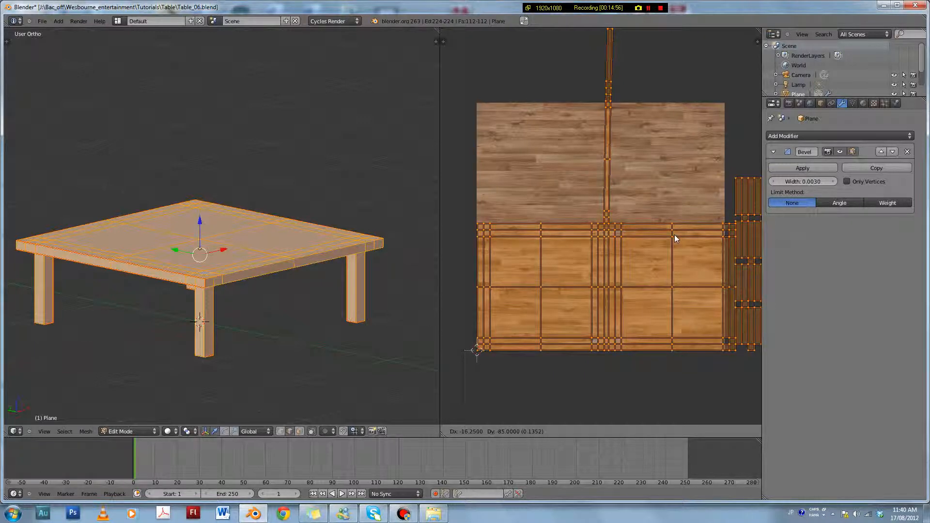
left_click(674, 235)
scroll(674, 237, "down", 1)
scroll(674, 237, "up", 2)
middle_click_drag(718, 254, 611, 288, "shift")
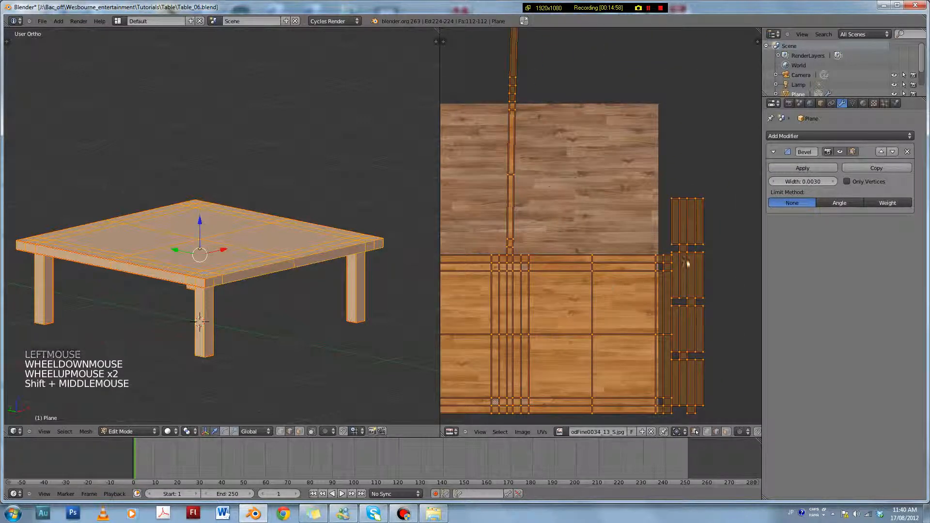
key("a")
scroll(612, 293, "down", 3)
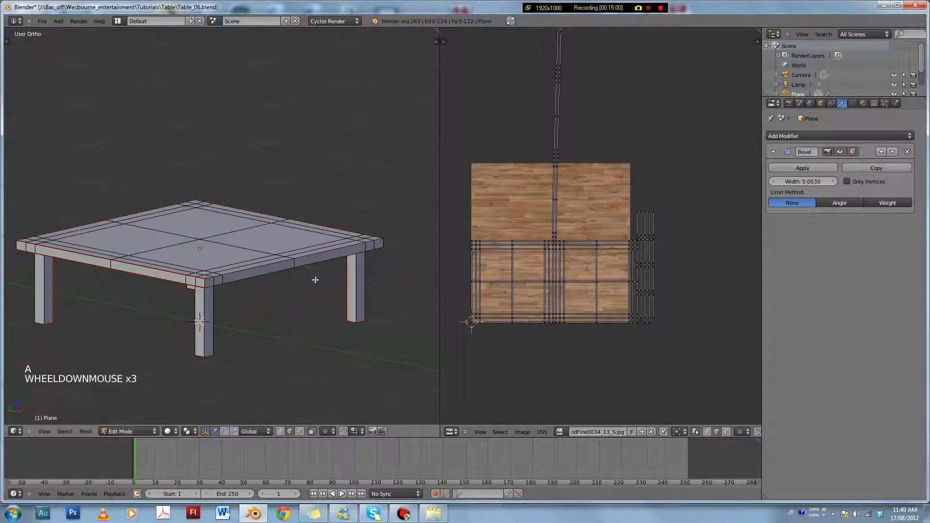
- Save the file in Object Mode and set the 3D view's shading to Rendered
key("ctrl+s")
key("Tab")
key("ctrl+s")
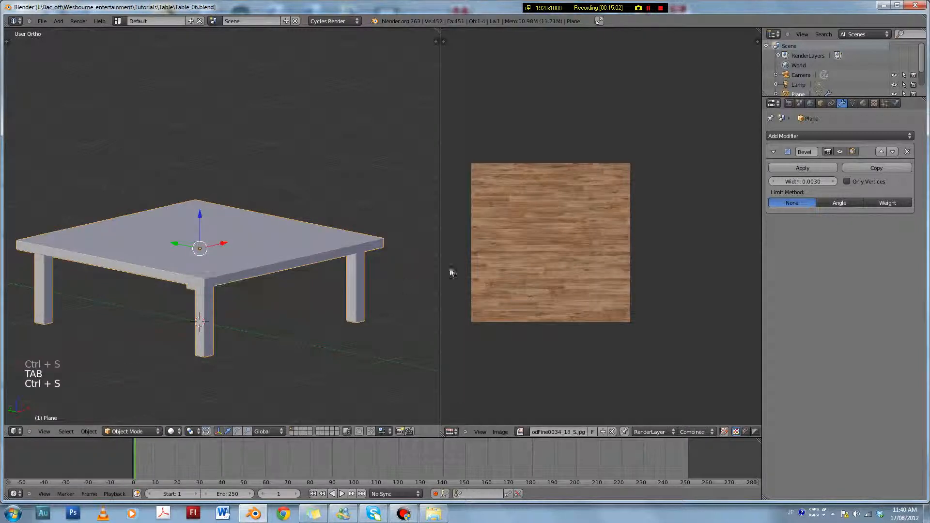
left_click(172, 432)
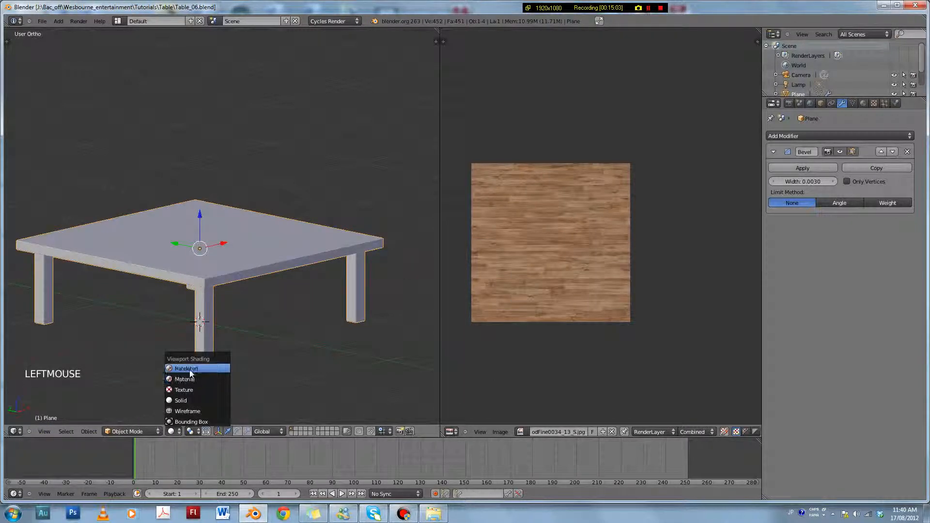
left_click(213, 367)
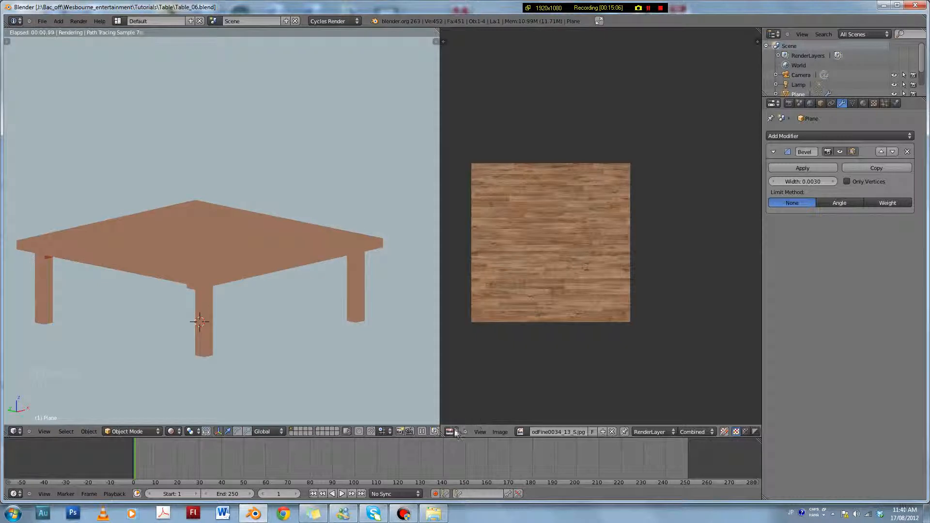
- Split the UV/Image Editor into two stacked areas and turn the upper one into a Node Editor showing the material nodes
left_click_drag(758, 42, 737, 220)
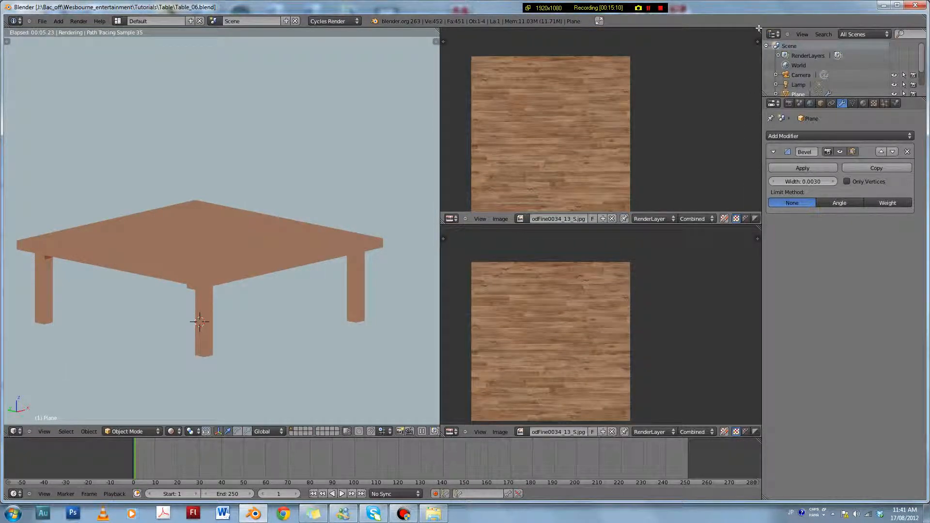
left_click(449, 219)
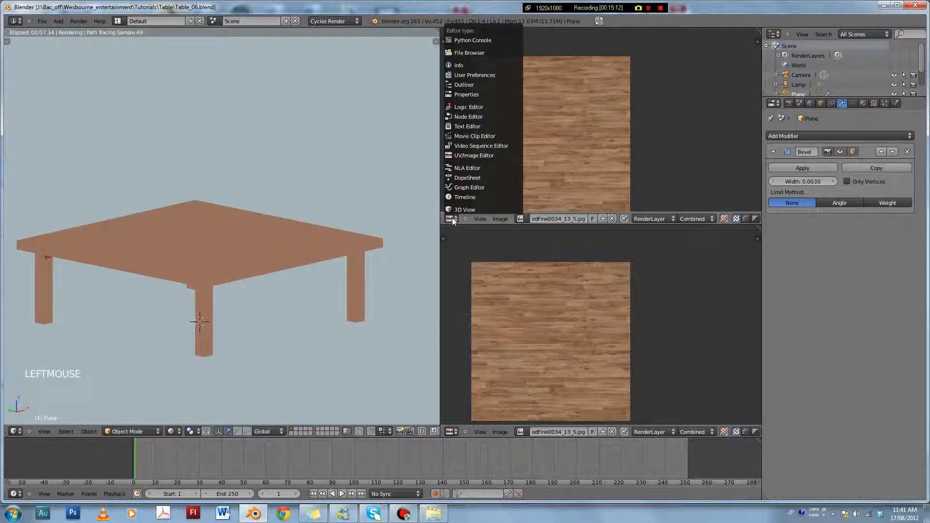
left_click(494, 117)
scroll(569, 132, "down", 4)
scroll(574, 147, "up", 3)
middle_click_drag(560, 135, 586, 116, "shift")
- Replace the Table material's shader node with a Diffuse BSDF surface and place the new node farther from Material Output
left_click(581, 107)
key("x")
key("shift+a")
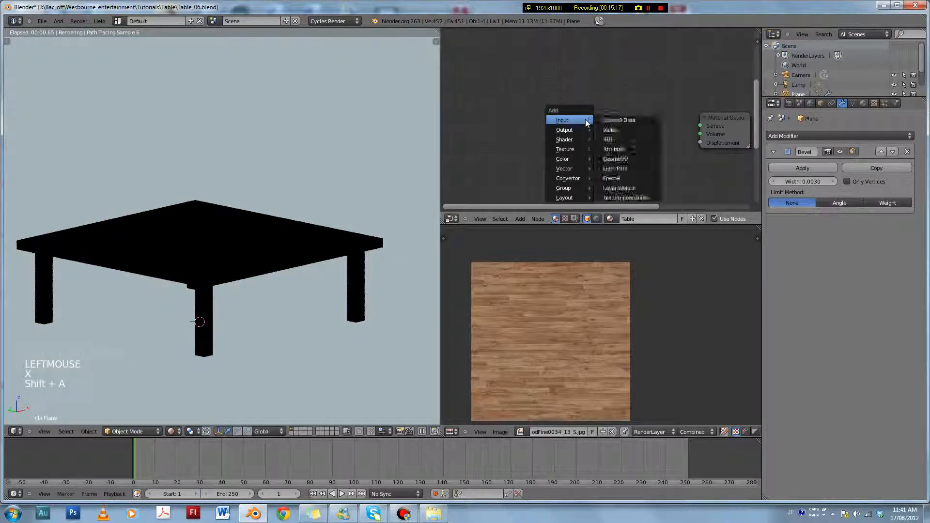
key("shift+a")
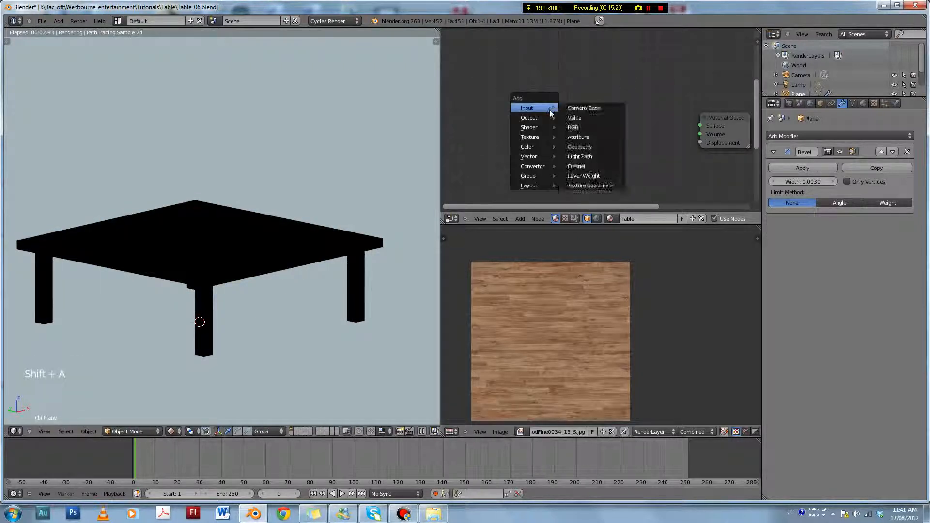
left_click(864, 103)
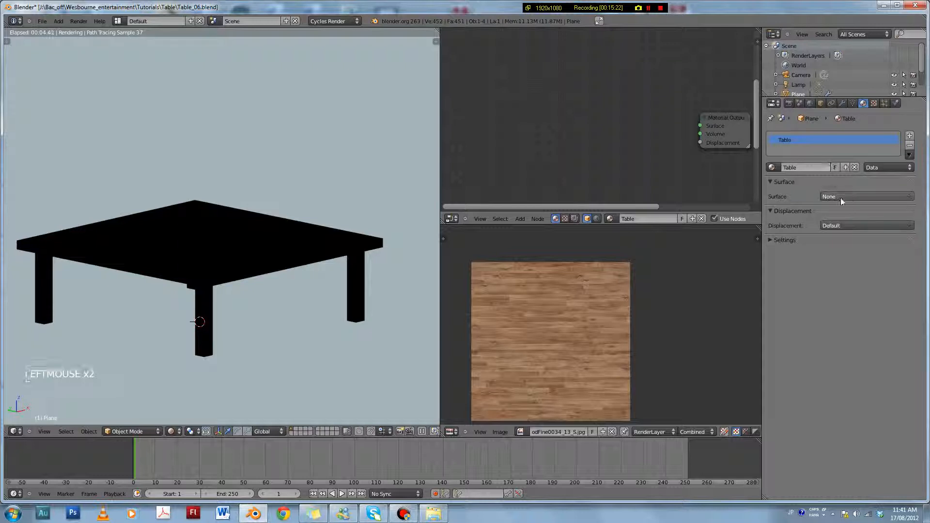
left_click(839, 197)
left_click(844, 231)
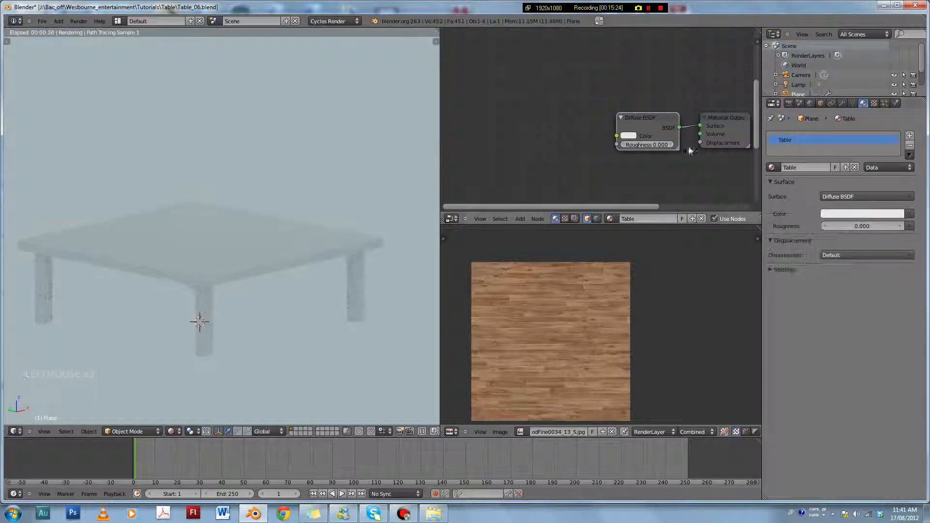
left_click_drag(642, 121, 615, 110)
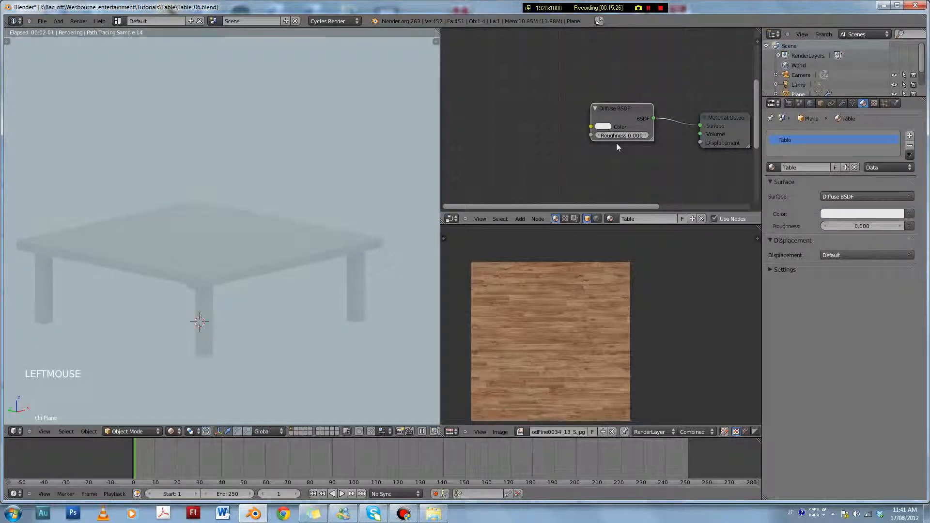
- Unhide the scene's hidden objects and save over Table_06.blend
key("alt+h")
key("ctrl+s")
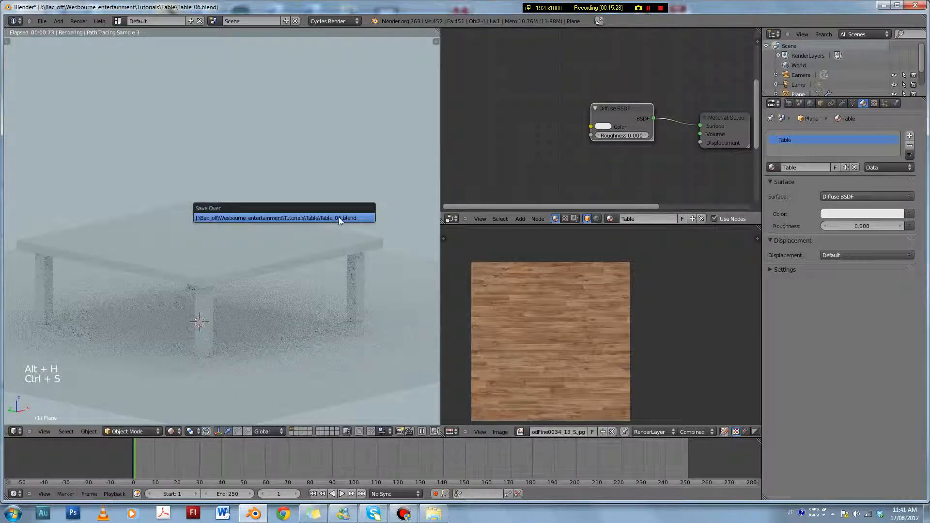
left_click(339, 218)
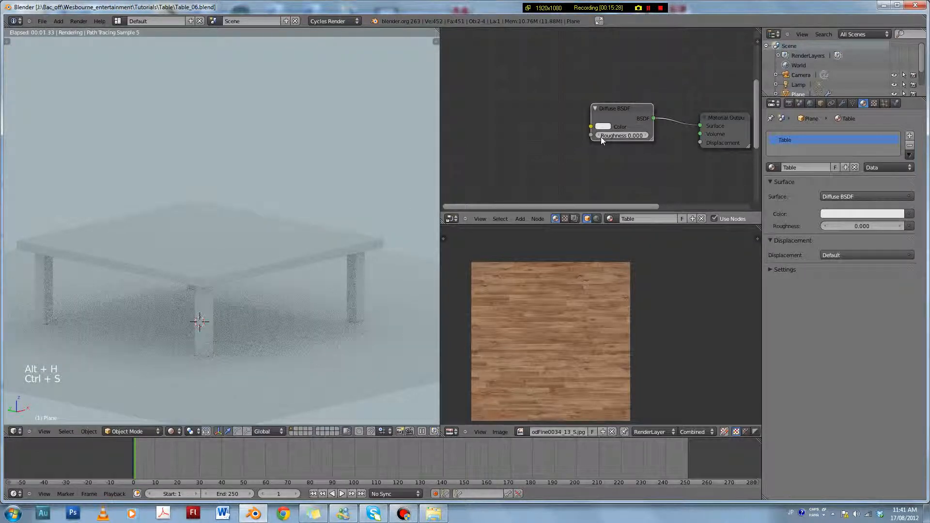
- Feed the Diffuse BSDF color from an Image Texture and move the new texture node farther from the shader node
left_click(889, 216)
left_click(909, 213)
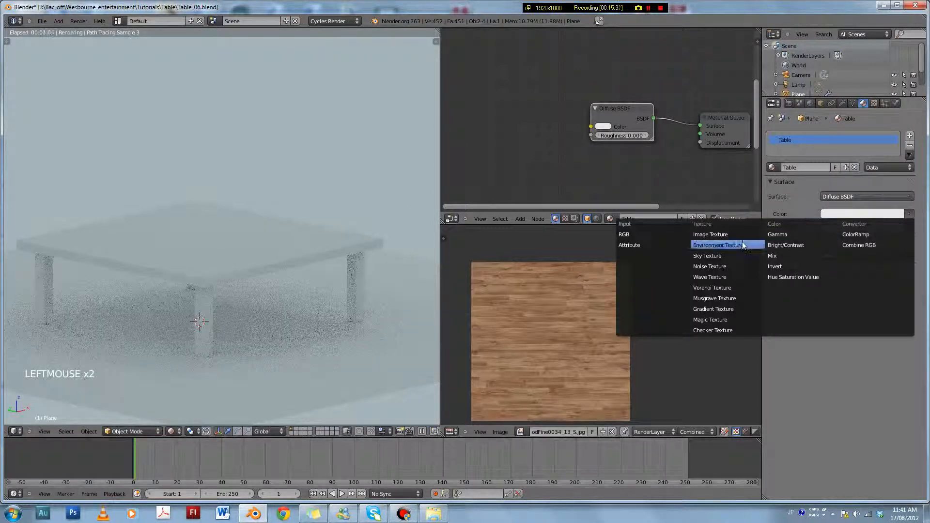
left_click(710, 235)
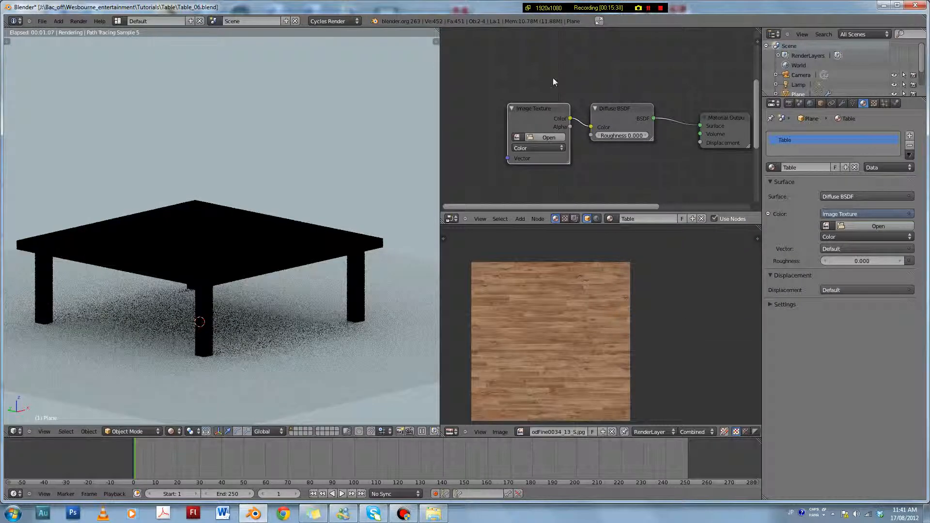
key("shift+a")
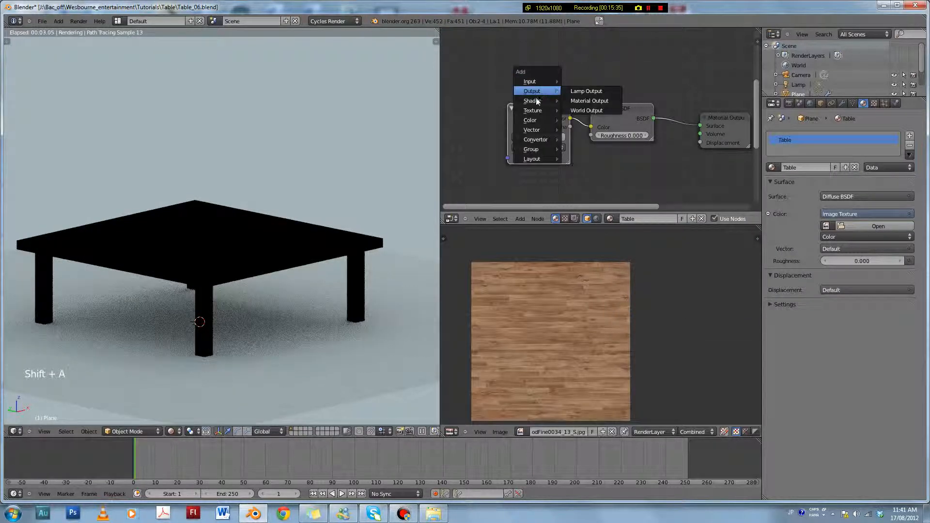
mouse_move(557, 105)
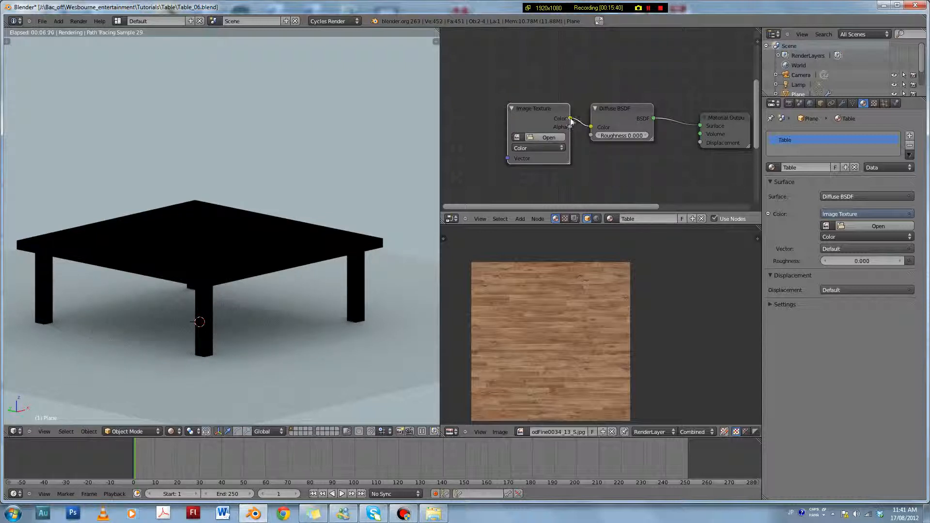
left_click_drag(559, 114, 539, 106)
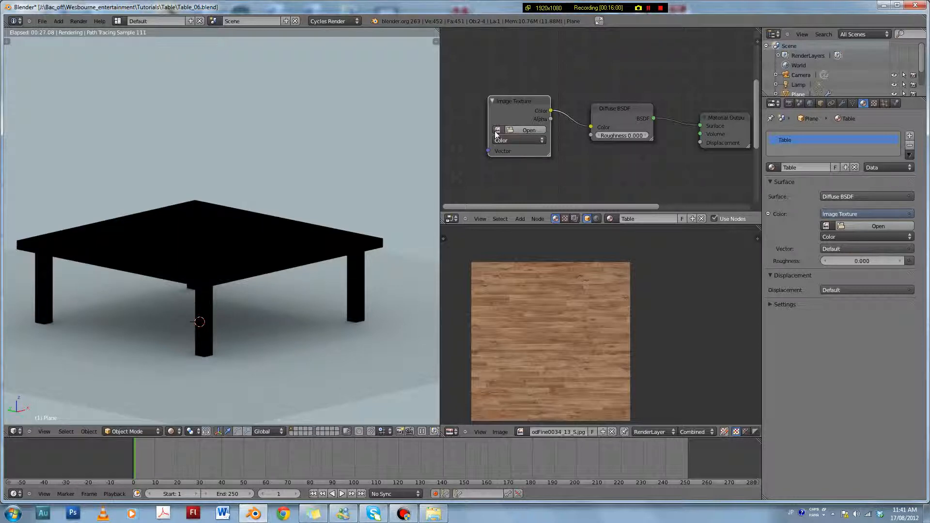
- Assign the already loaded WoodFine0034_13_S.jpg to the Image Texture node and view the rendered table from above
left_click(497, 131)
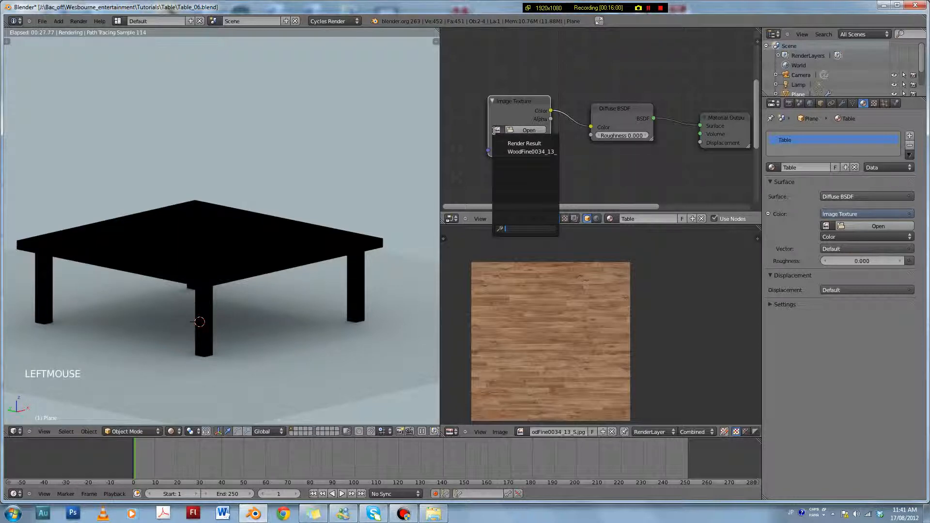
left_click(510, 152)
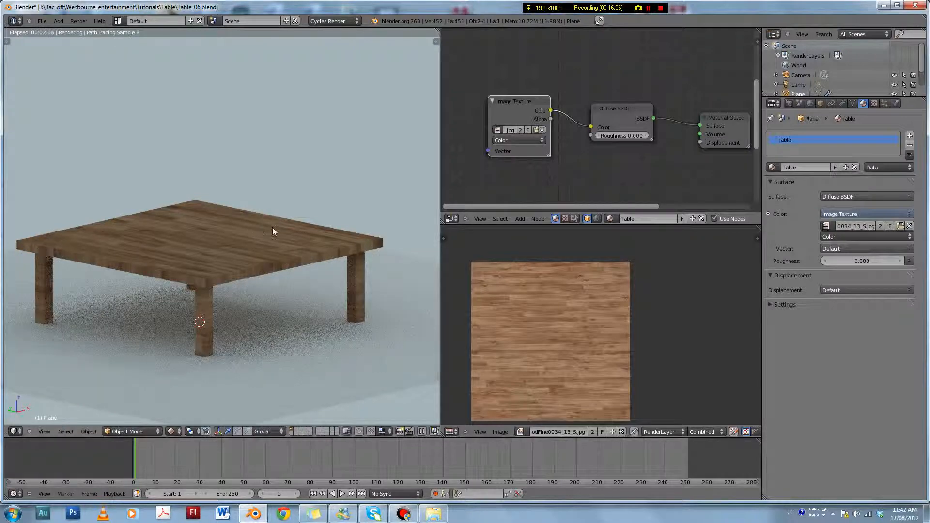
middle_click_drag(274, 227, 332, 171)
scroll(287, 238, "up", 2)
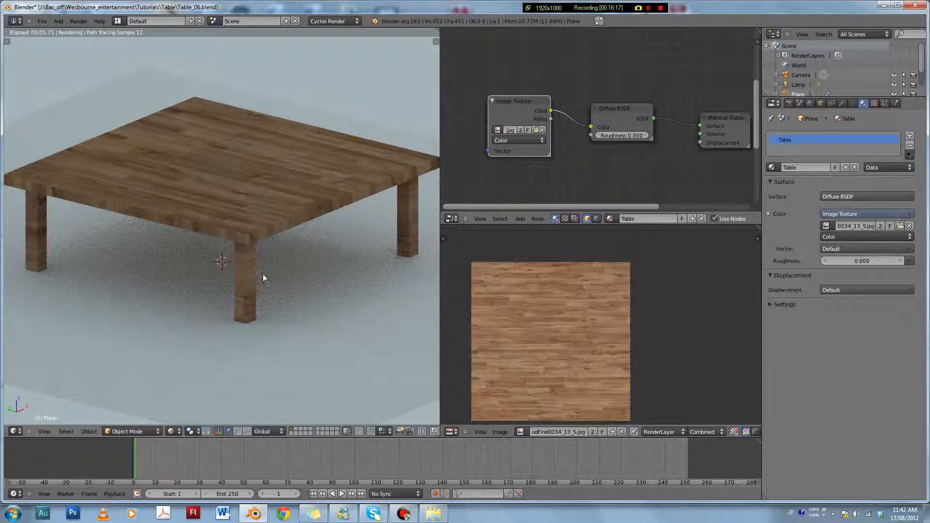
- Select the table, show all its UVs in Edit Mode and set the 3D view's shading to Texture
right_click(288, 223)
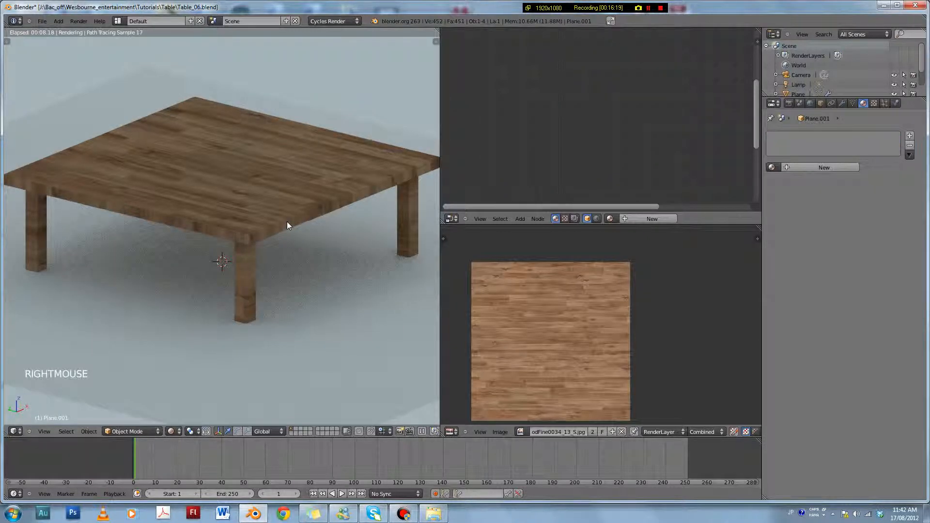
key("z")
right_click(290, 233)
key("Tab")
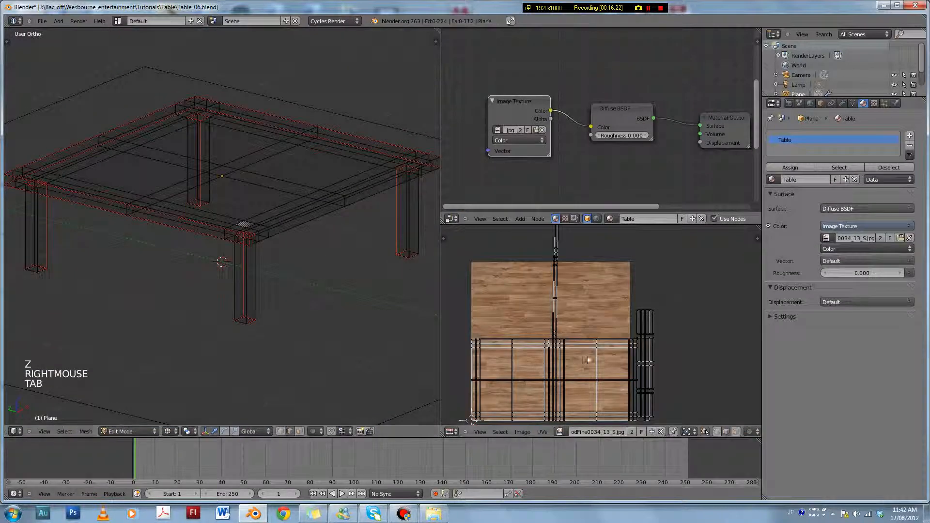
key("a")
key("a")
middle_click_drag(592, 322, 596, 284, "shift")
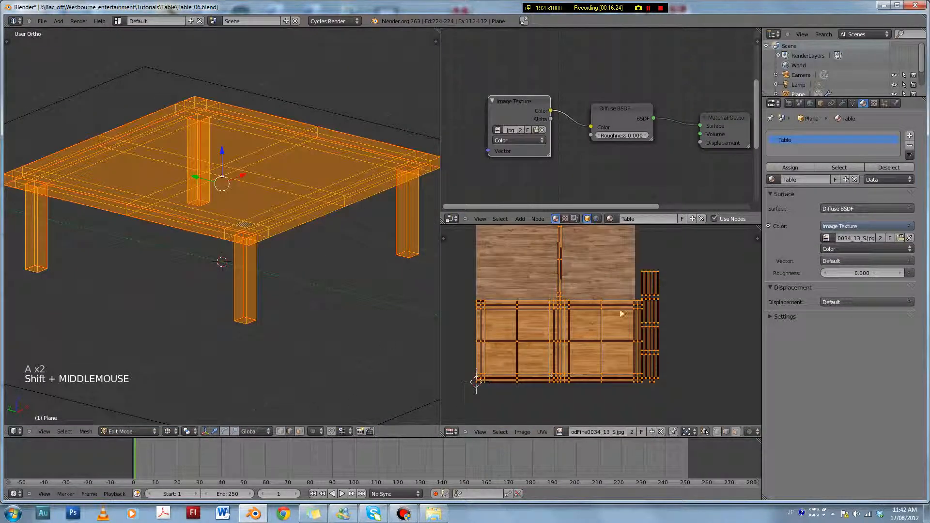
left_click(187, 432)
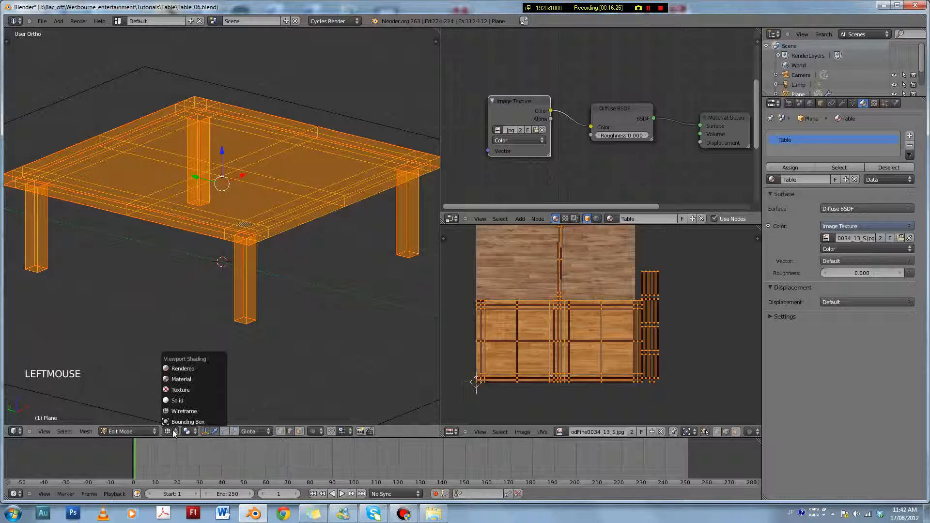
left_click(180, 391)
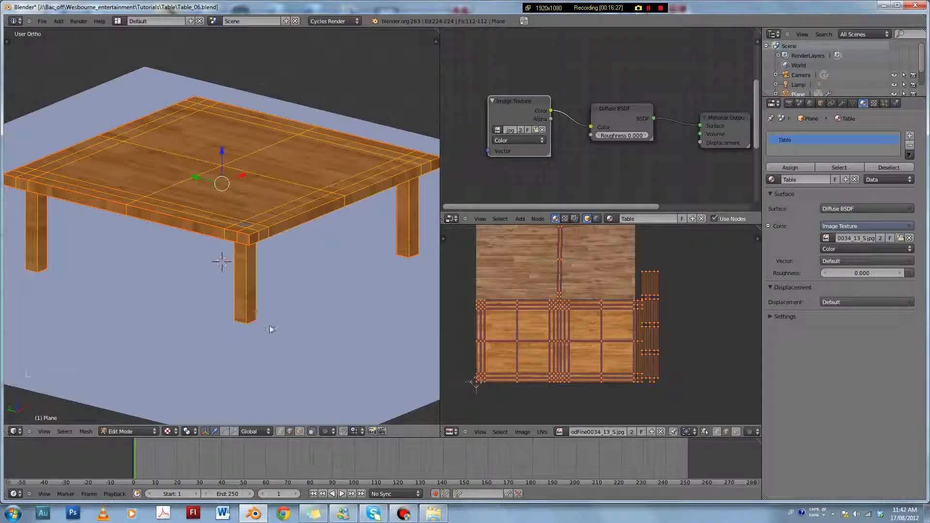
- Rotate all the table's UVs by 90 degrees and move the tabletop islands back onto the wood image
key("Tab")
key("Tab")
type("r90")
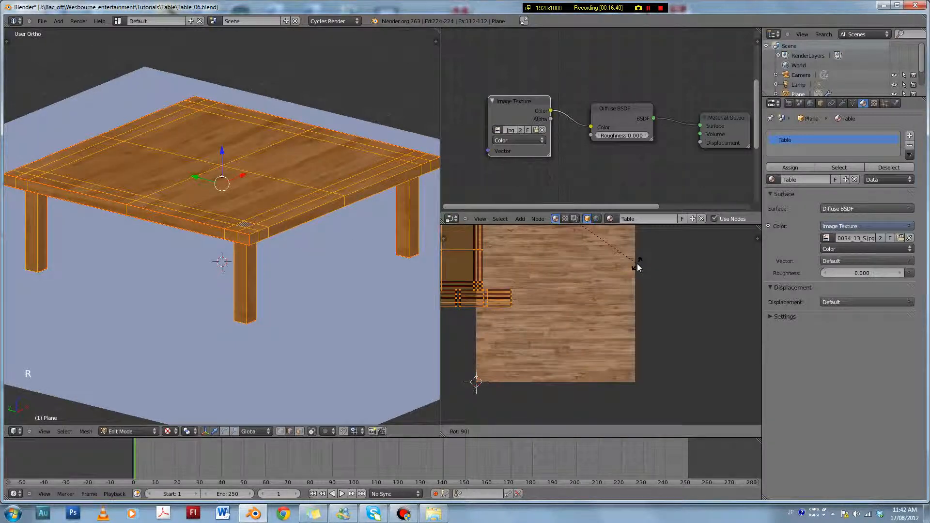
key("Return")
key("g")
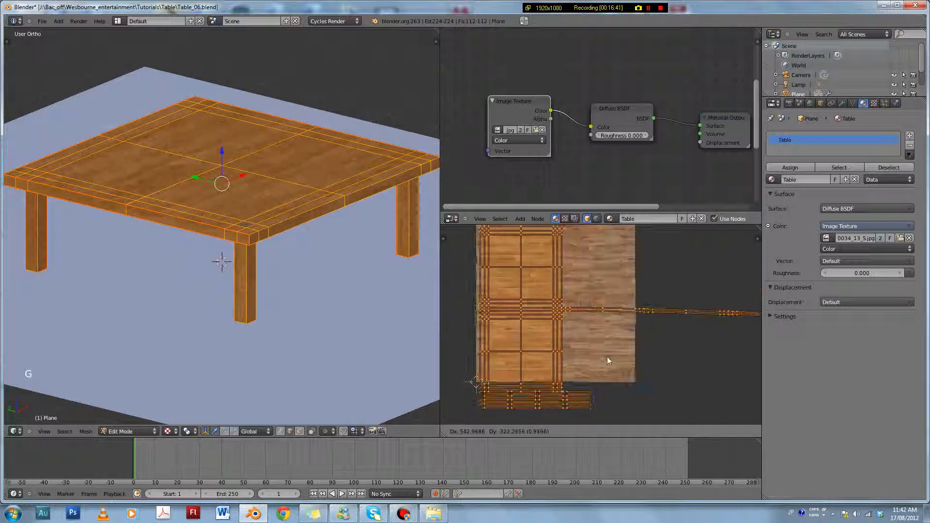
left_click(604, 353)
key("Tab")
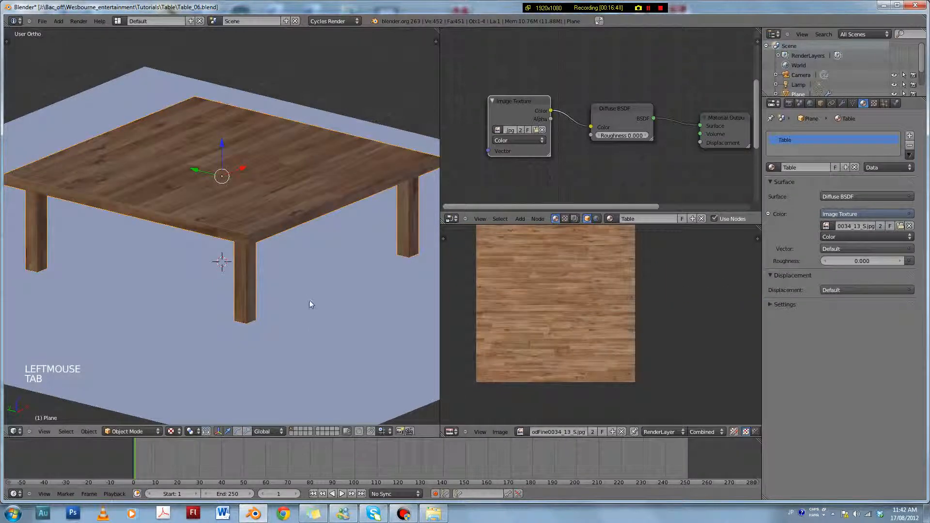
key("Tab")
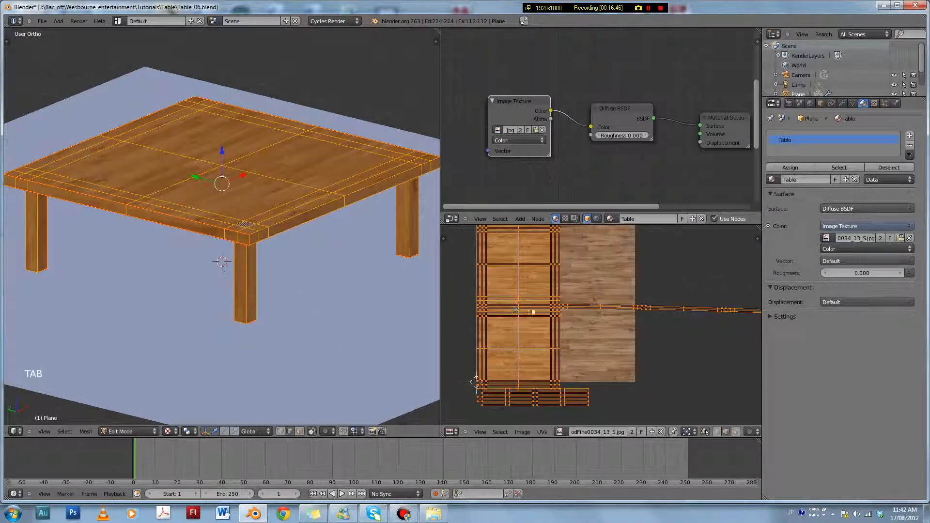
key("Tab")
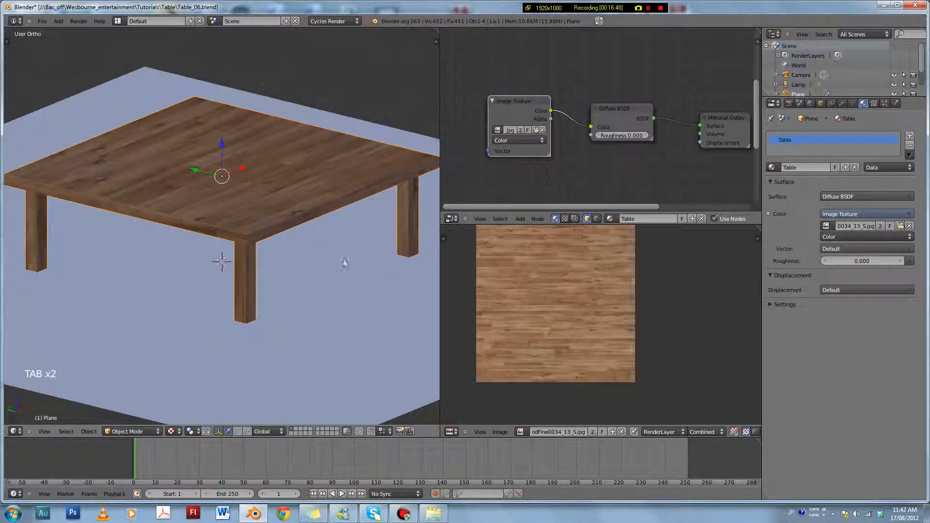
- Examine the wood grain on the tabletop edges and legs, and deselect the whole mesh in Edit Mode
scroll(300, 240, "up", 3)
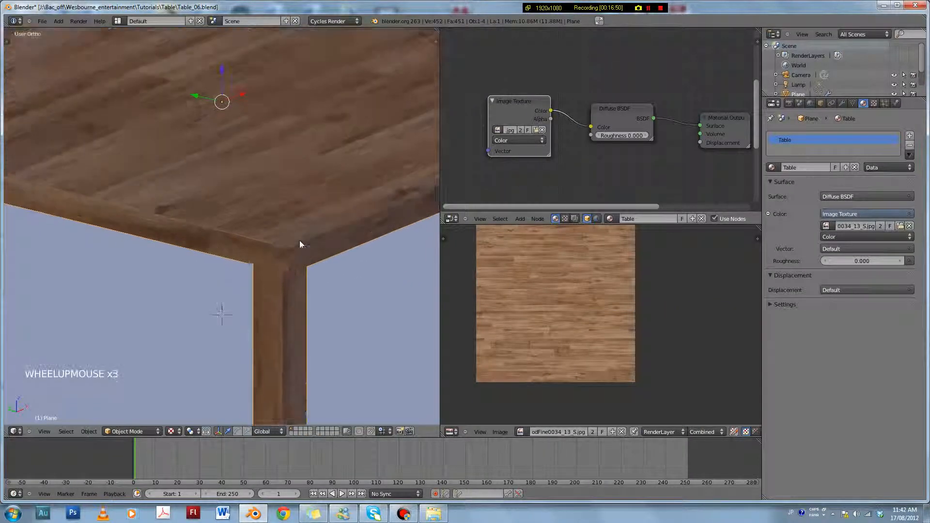
middle_click_drag(300, 241, 337, 243)
scroll(341, 252, "down", 5)
scroll(357, 271, "up", 3)
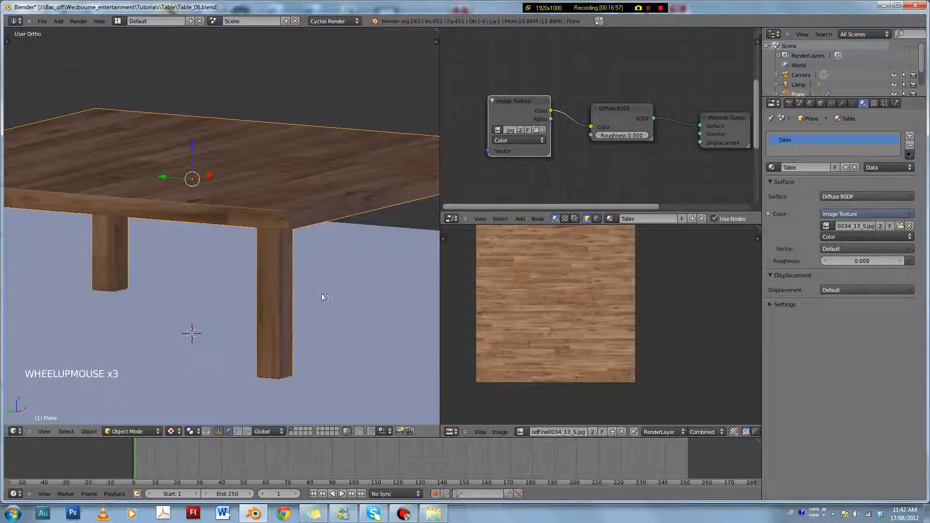
middle_click_drag(321, 283, 289, 247)
key("Tab")
key("ctrl+s")
key("a")
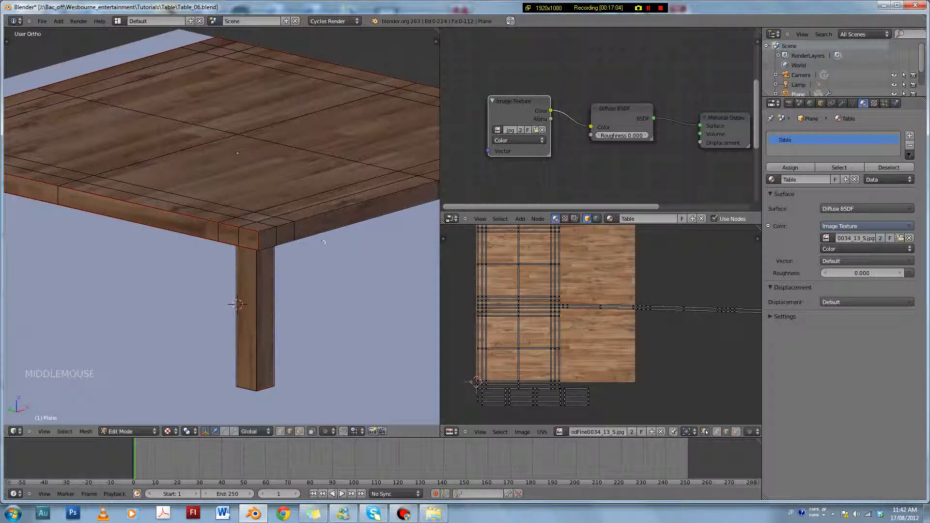
- Save over Table_06.blend and return the table to Object Mode
scroll(269, 236, "down", 4)
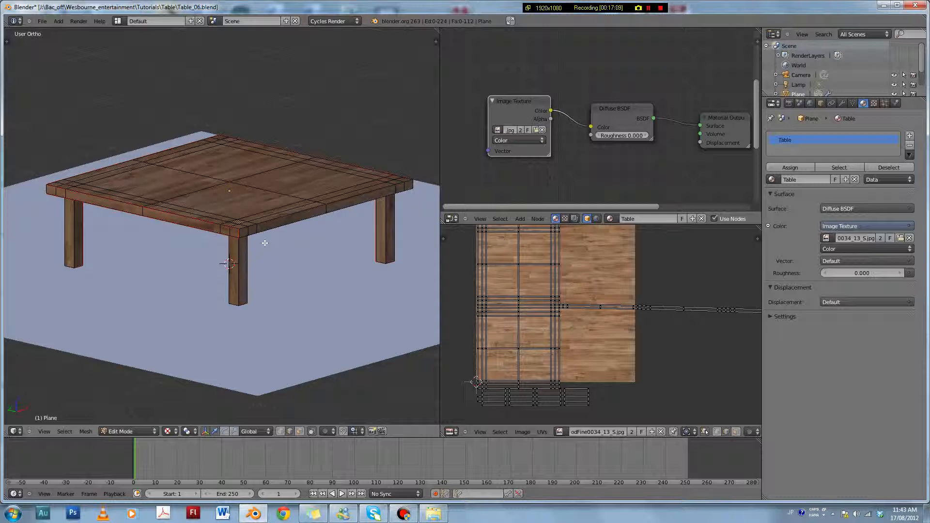
scroll(289, 266, "up", 2)
key("ctrl+s")
left_click(289, 266)
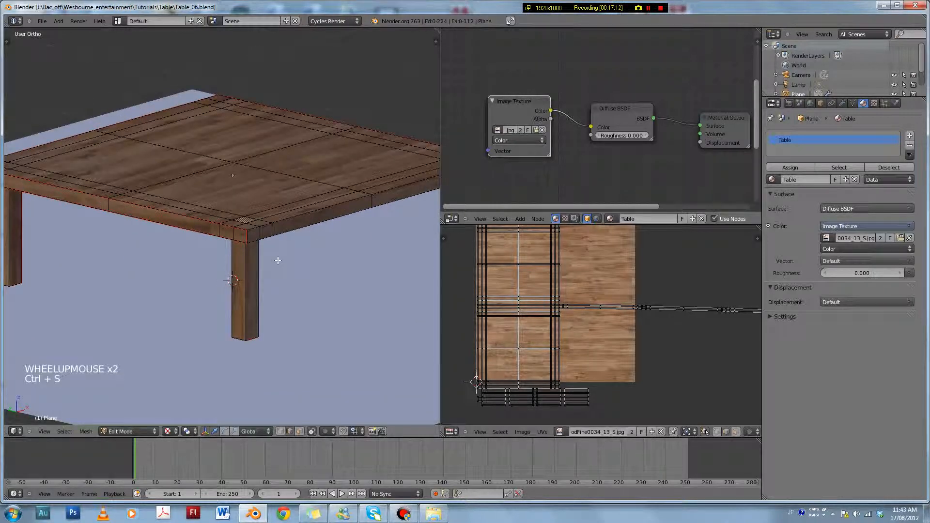
key("Tab")
key("ctrl+s")
left_click(291, 270)
middle_click_drag(292, 270, 320, 268)
- Turn off UV and mesh selection sync, show all UVs, and select only the linked leg islands
key("Tab")
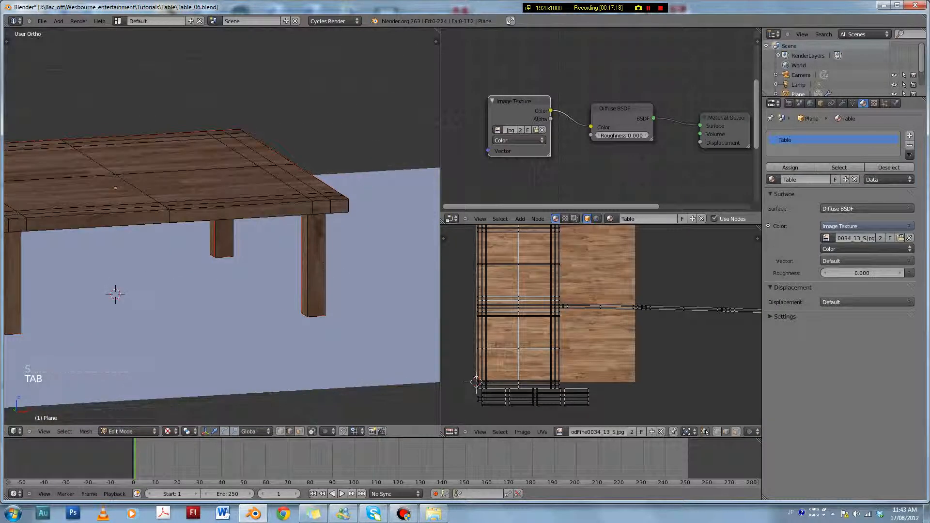
right_click(588, 392)
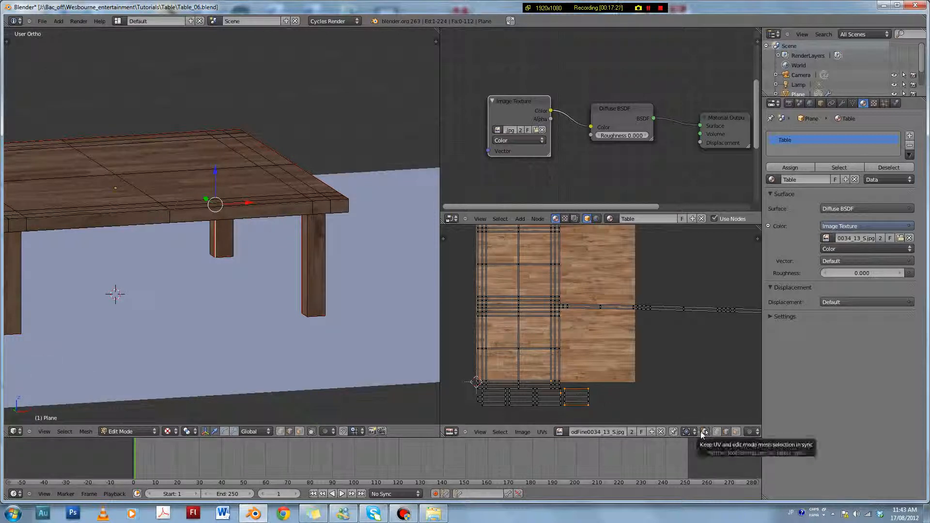
left_click(705, 431)
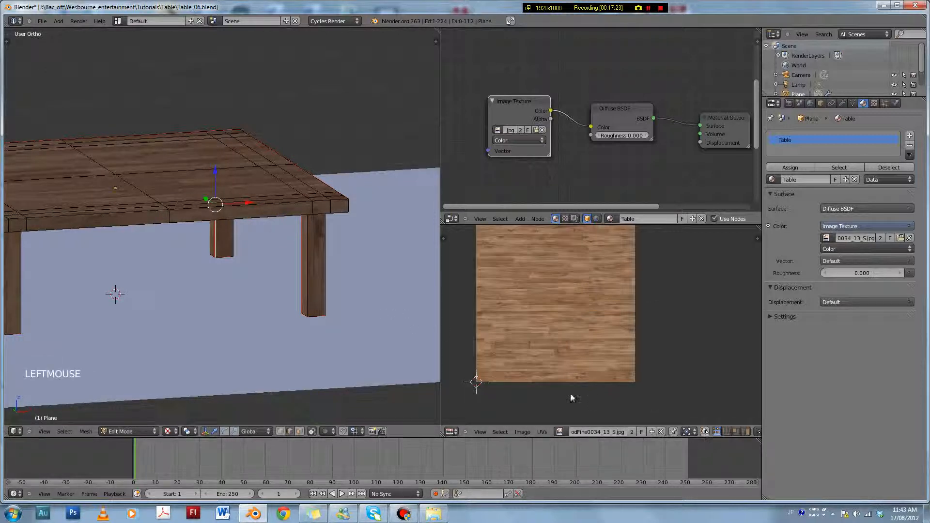
key("a")
key("a")
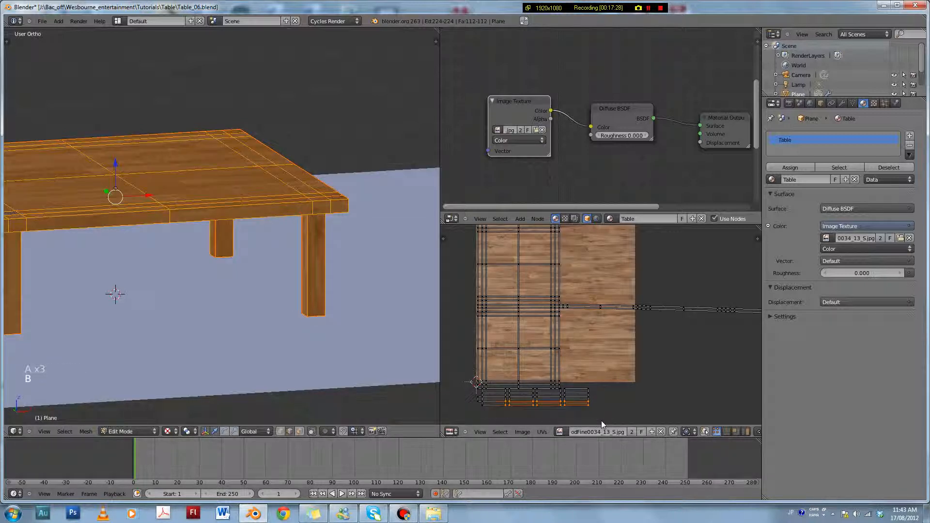
key("ctrl+l")
- Move the leg UV islands onto the wood image and scale them up about 1.5 times to span its width
key("g")
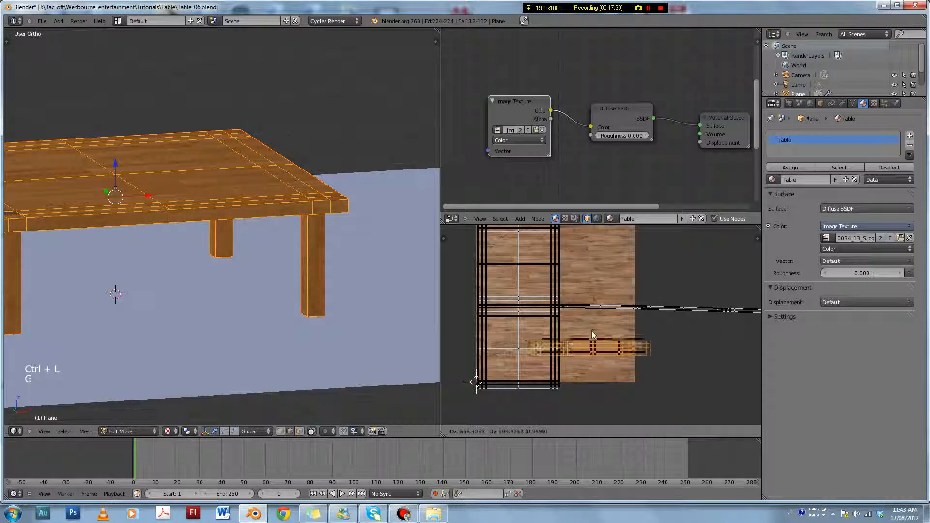
left_click(571, 330)
key("s")
key("s")
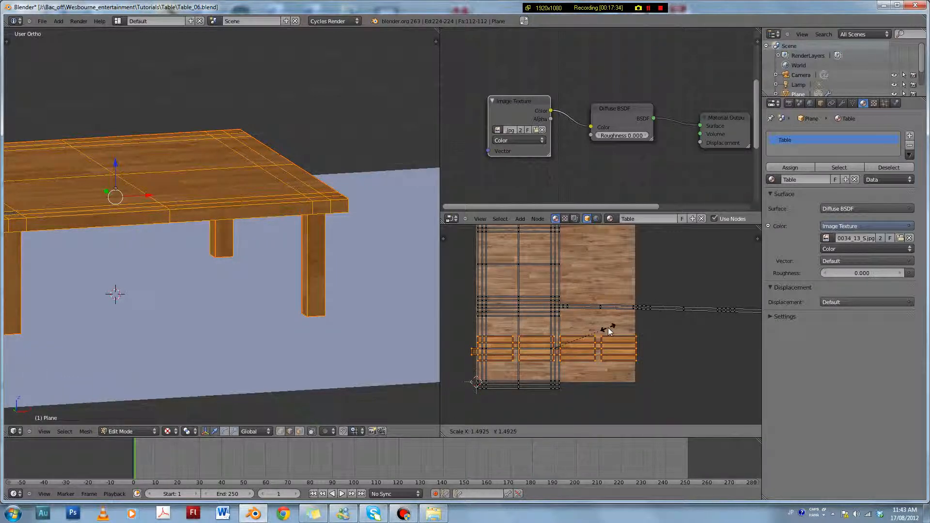
left_click(624, 329, "shift")
- Return to Object Mode, save over Table_06.blend and check the wood texture on the legs
key("Tab")
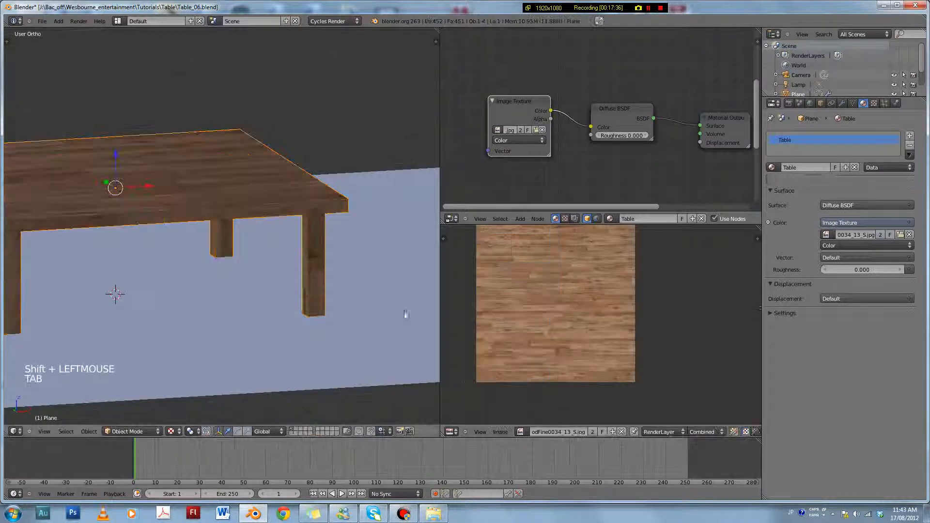
scroll(335, 312, "down", 2)
key("ctrl+s")
middle_click_drag(196, 280, 315, 289)
scroll(316, 290, "up", 1)
scroll(316, 290, "up", 2)
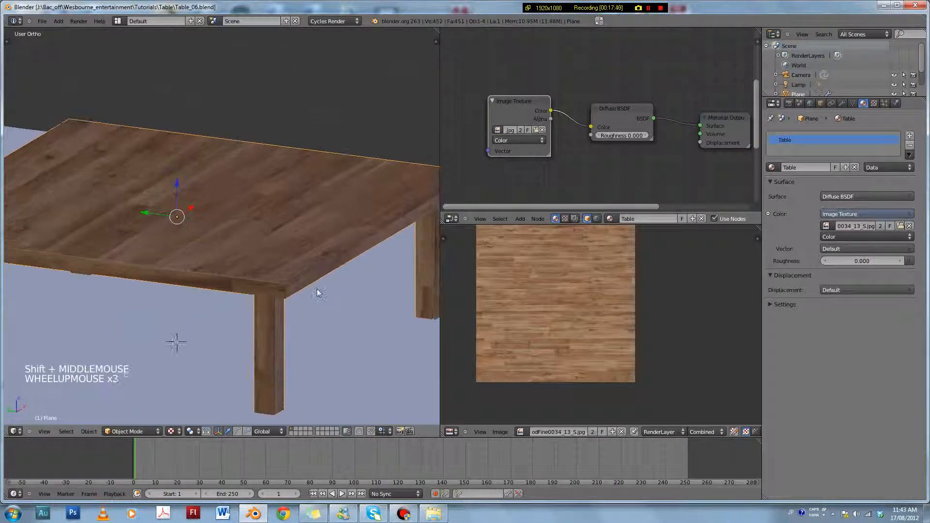
- Put the table in Edit Mode with its UV layout shown over the wood image
key("Tab")
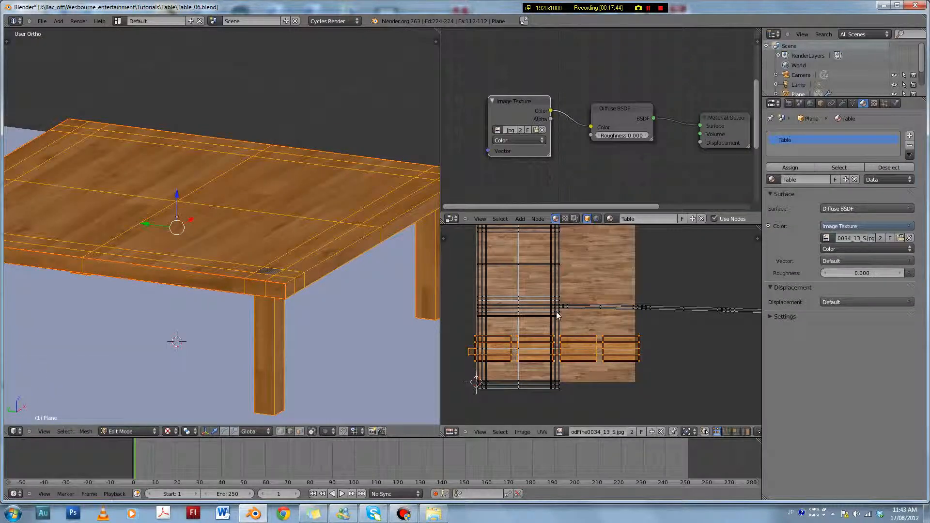
right_click(562, 316)
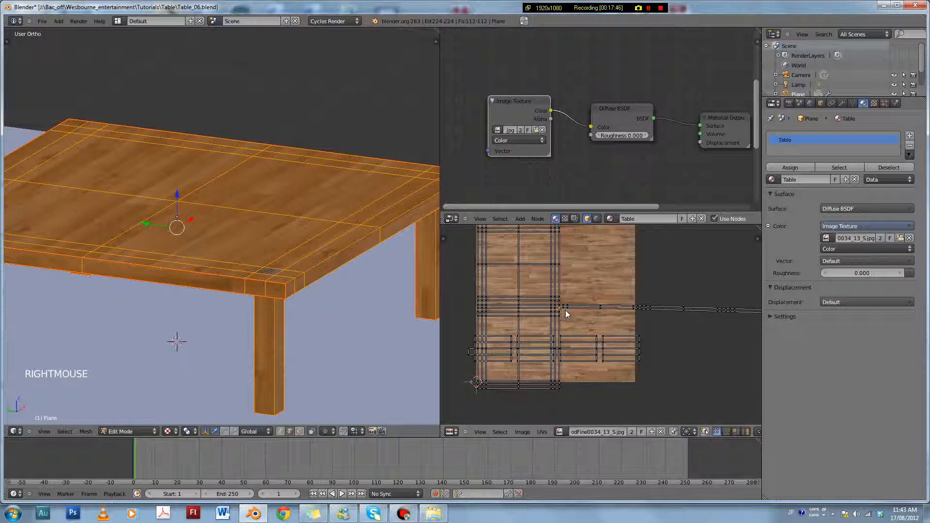
right_click(534, 309, "alt")
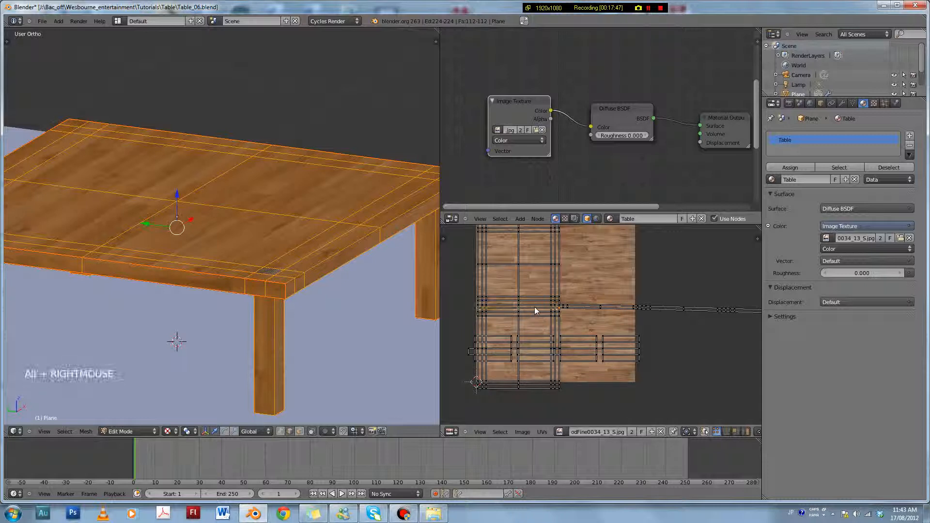
right_click(575, 312, "alt+shift")
middle_click_drag(629, 326, 586, 321, "shift")
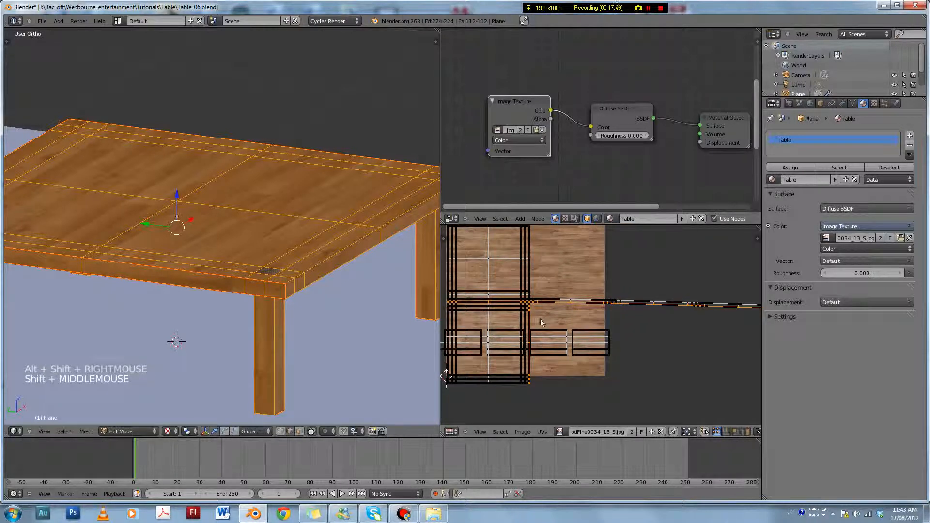
key("c")
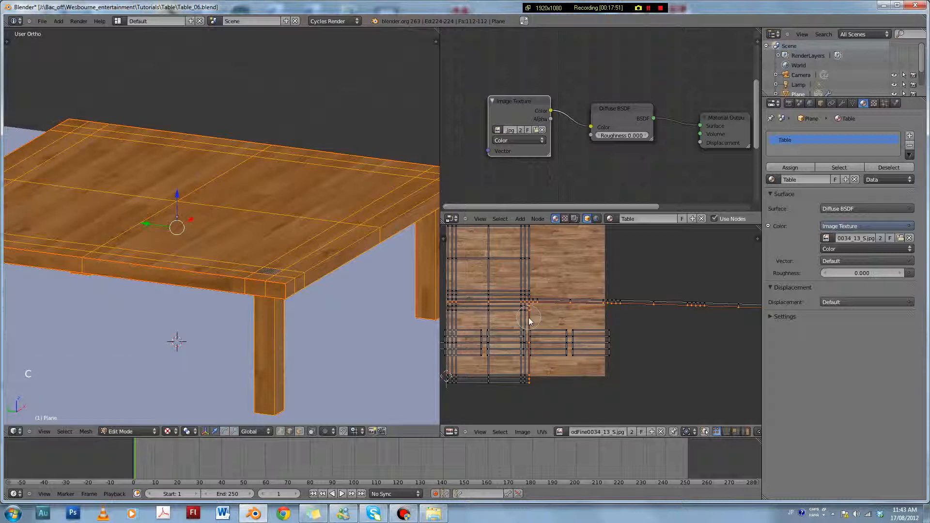
right_click(529, 390)
key("g")
key("g")
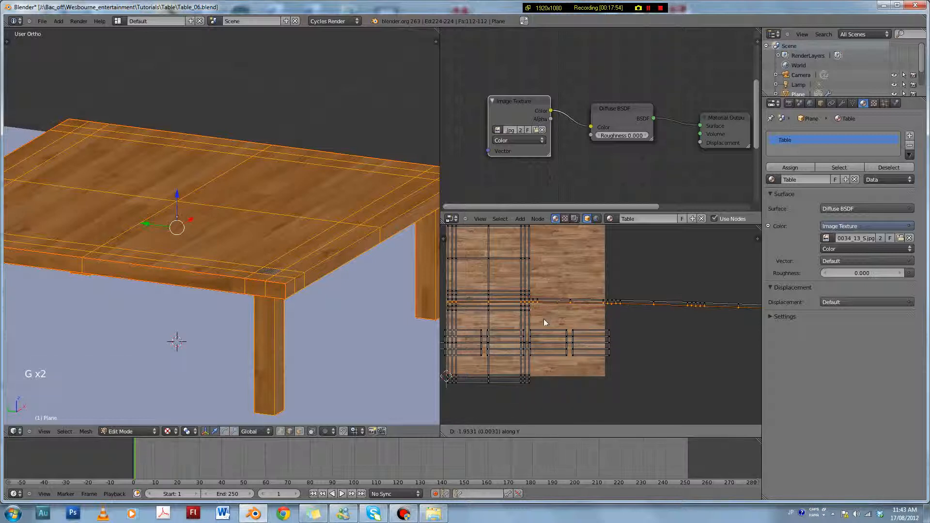
right_click(544, 339)
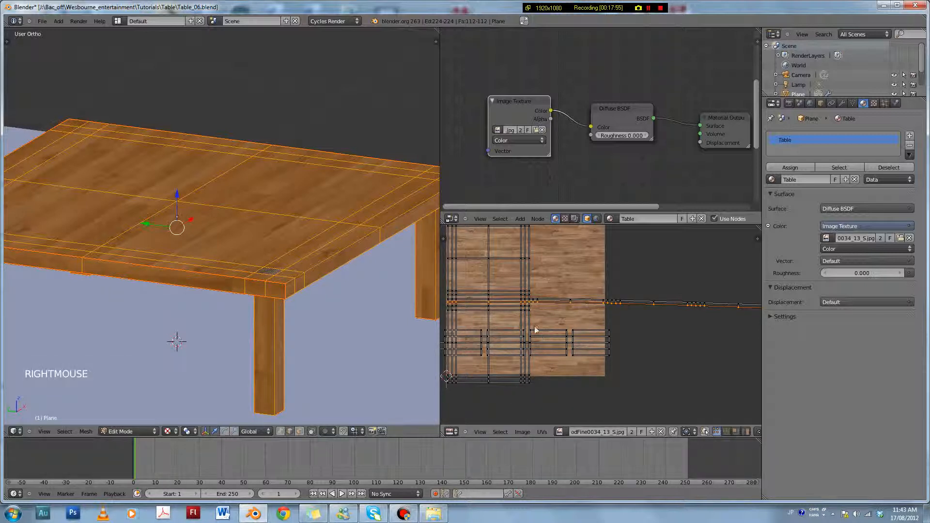
key("b")
left_click_drag(444, 305, 543, 387)
key("g")
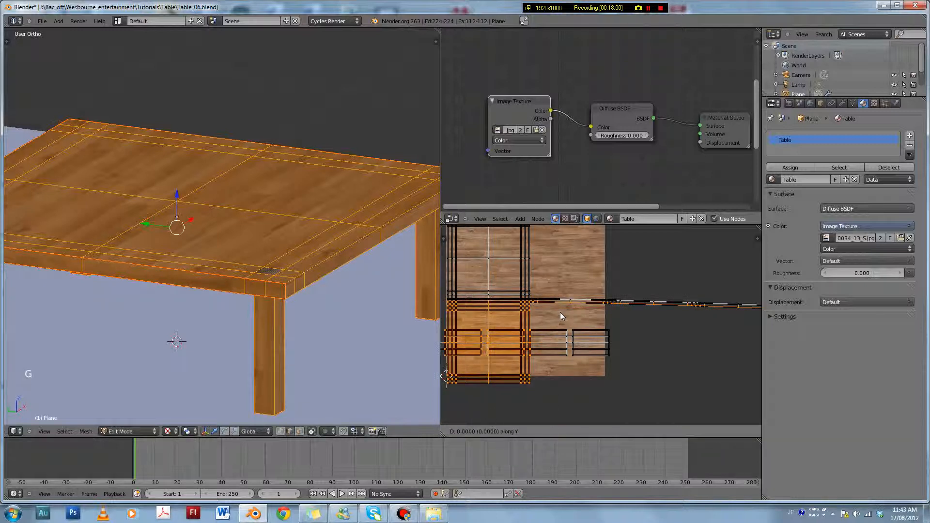
right_click(562, 353)
- Select the linked leg UV islands and move them sideways, clear of the tabletop islands
right_click(493, 330)
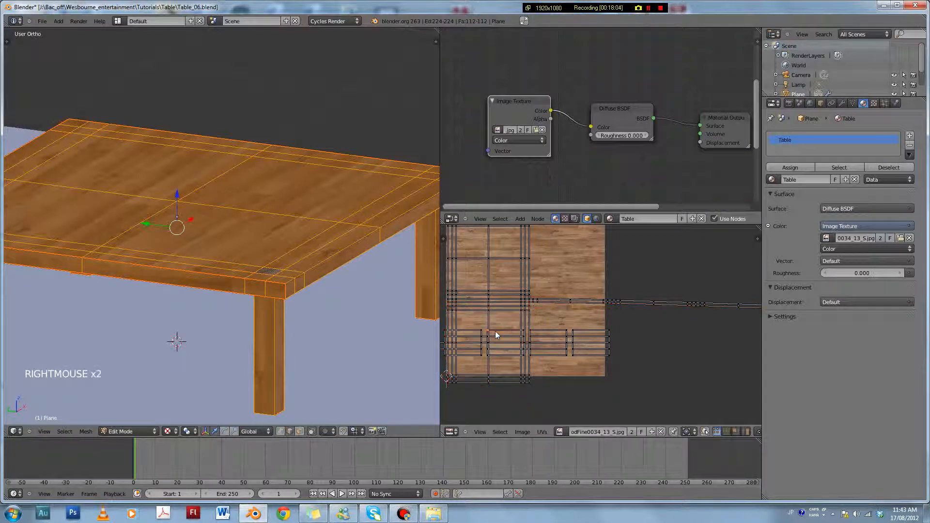
right_click(483, 334, "shift")
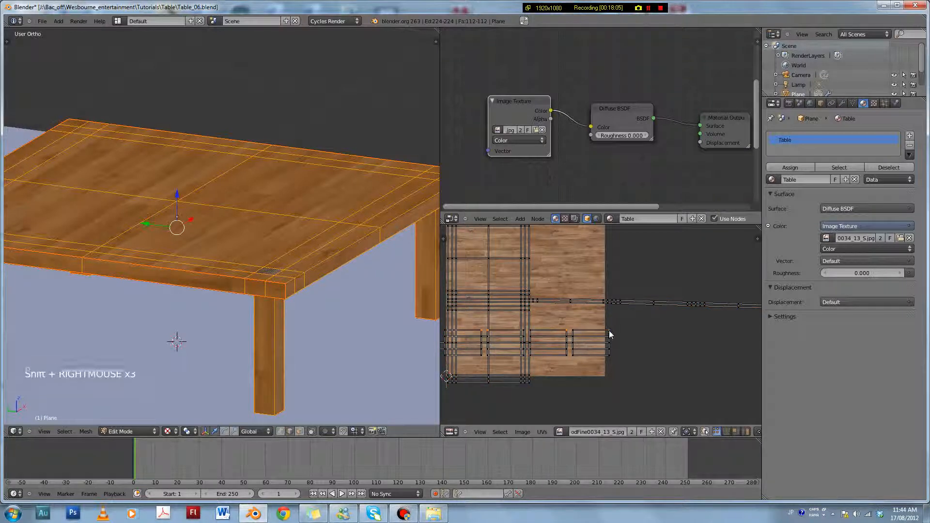
right_click(609, 331, "shift")
key("ctrl+l")
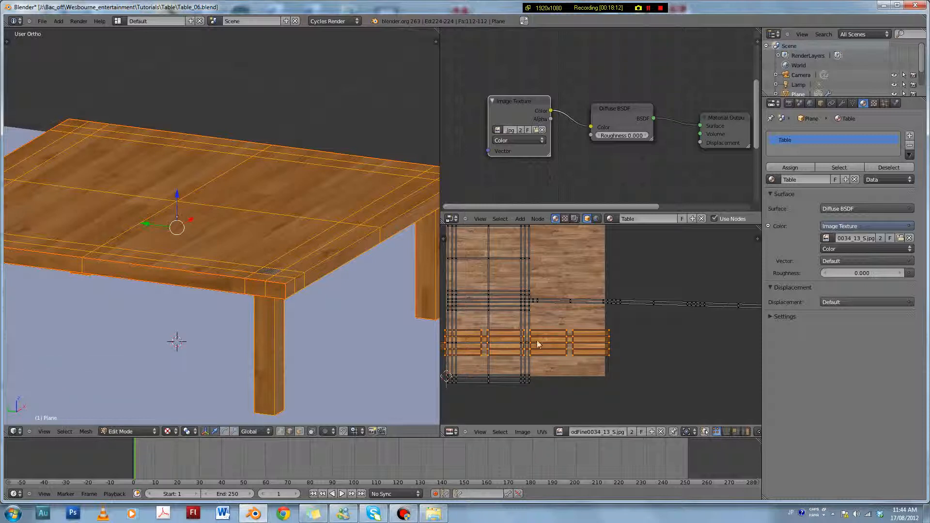
key("h")
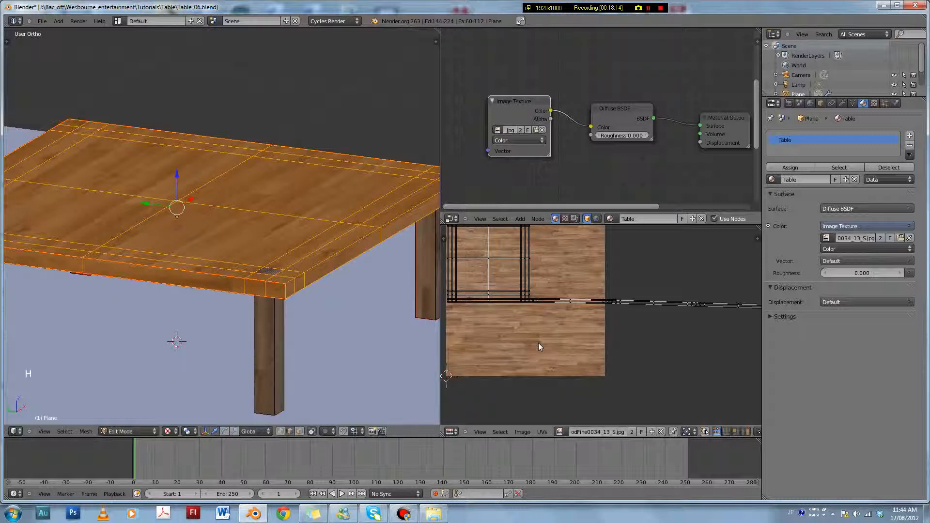
key("ctrl+z")
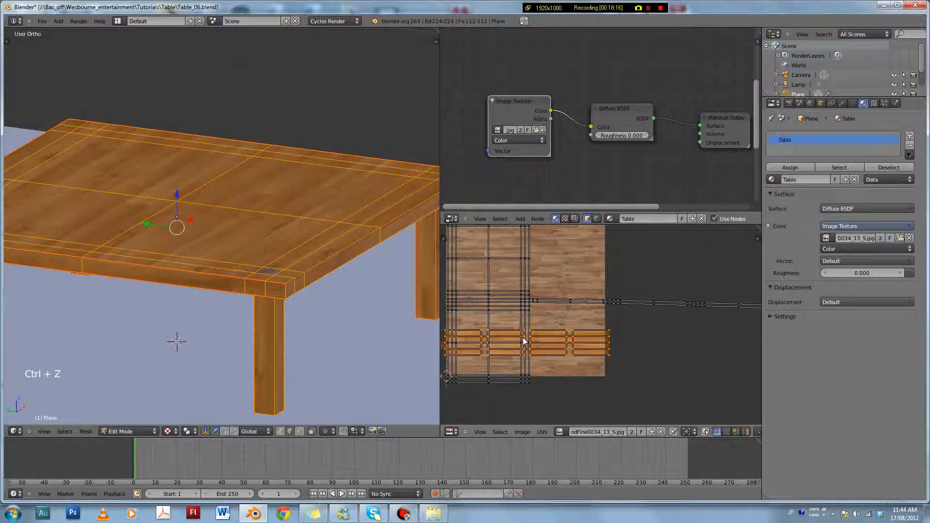
key("g")
left_click(607, 342)
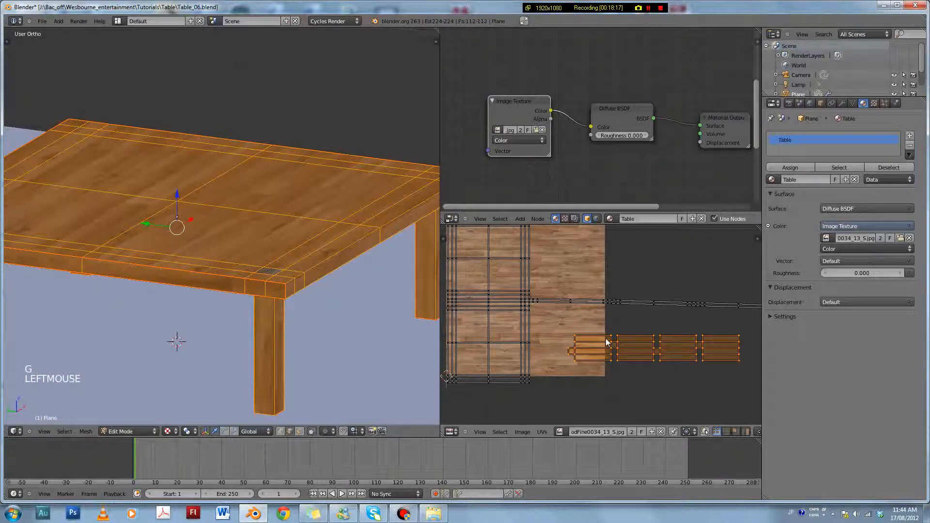
- Select the lower tabletop island's UVs together with the lower edge of the adjoining thin side strip
right_click(553, 306, "alt")
right_click(504, 307, "alt+shift")
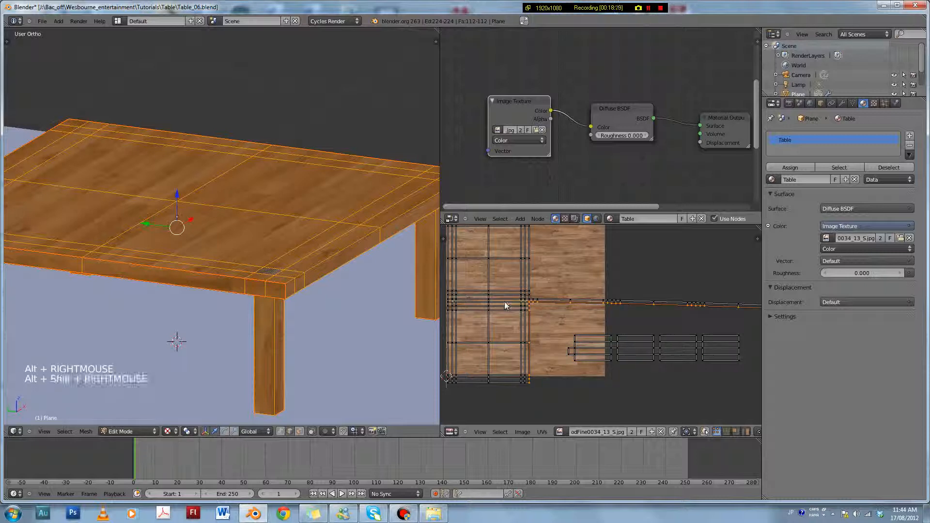
scroll(505, 332, "down", 3)
key("b")
left_click_drag(509, 314, 565, 384)
scroll(507, 318, "up", 5)
middle_click_drag(507, 317, 605, 321, "shift")
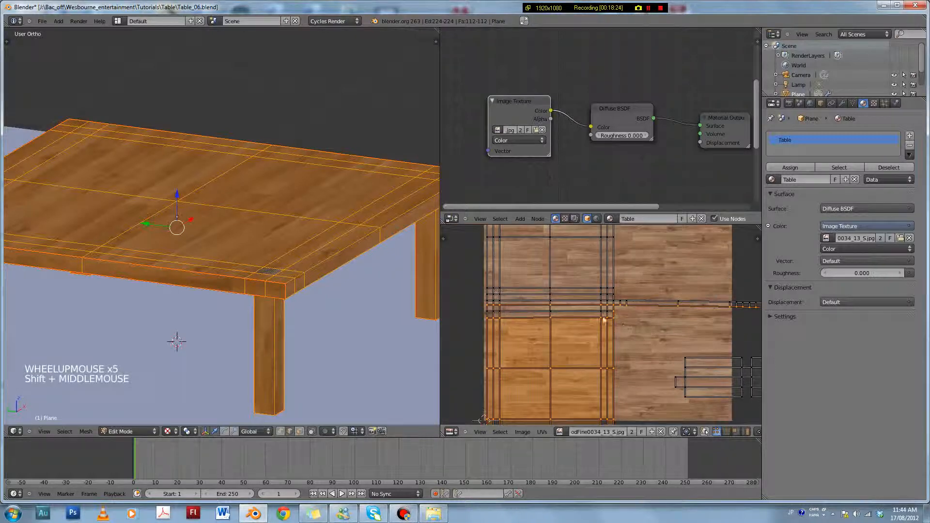
right_click(572, 311, "alt+shift")
right_click(607, 311, "shift")
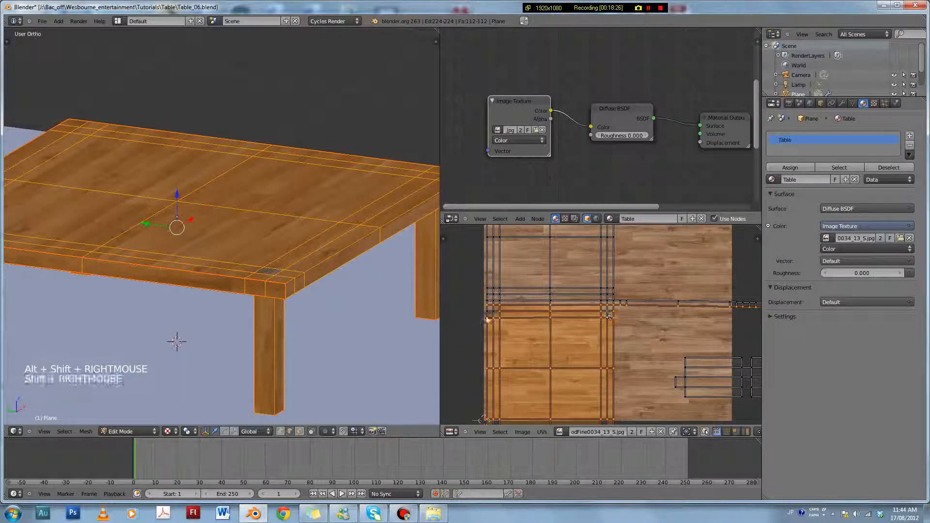
right_click(486, 314, "shift")
right_click(490, 312, "shift")
- Move the selected tabletop and strip UVs about -12 along Y to widen the thin side strip
scroll(577, 333, "down", 2)
middle_click_drag(645, 337, 598, 333, "shift")
scroll(597, 333, "up", 2)
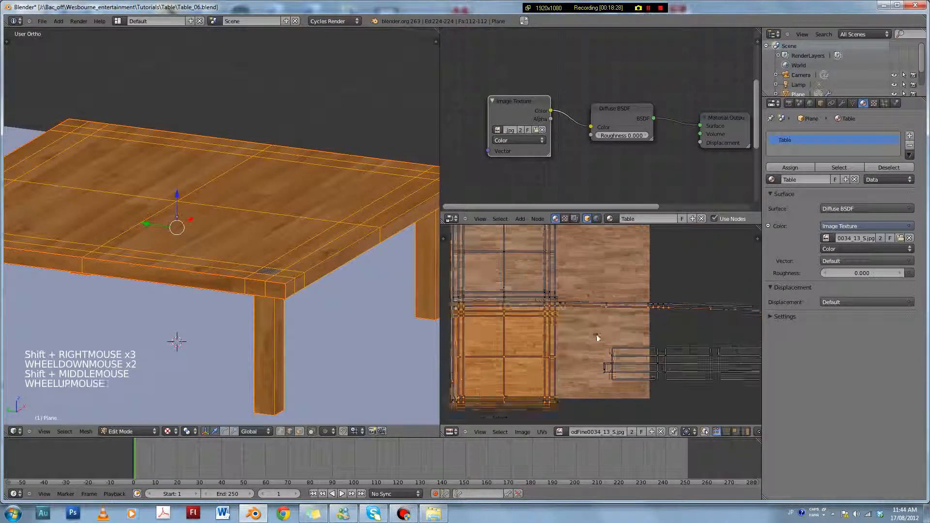
key("g")
key("y")
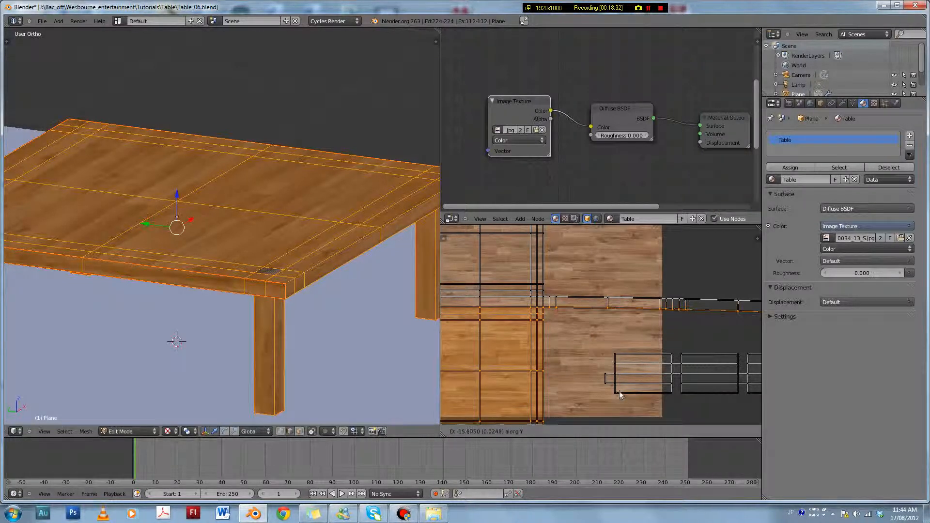
left_click(621, 378, "shift")
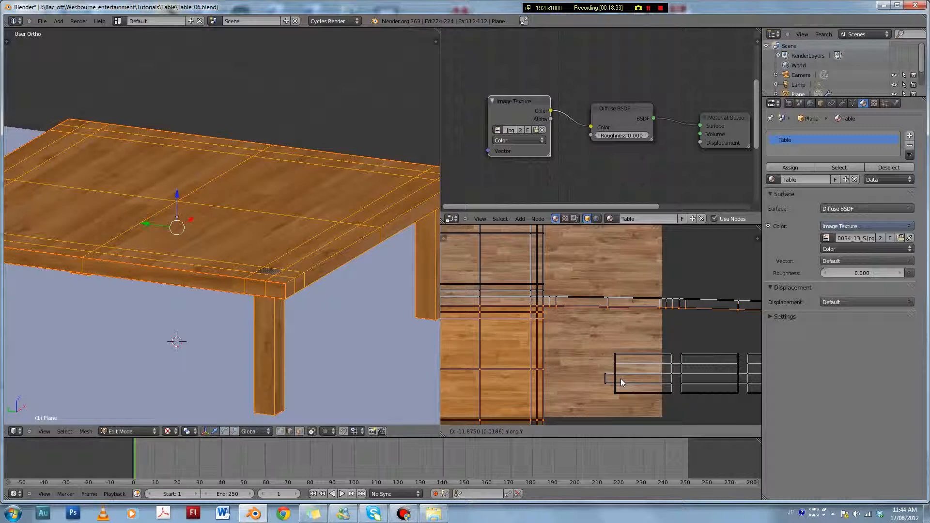
- Return to Object Mode, save over Table_06.blend and bring the whole table into view
key("Tab")
key("ctrl+s")
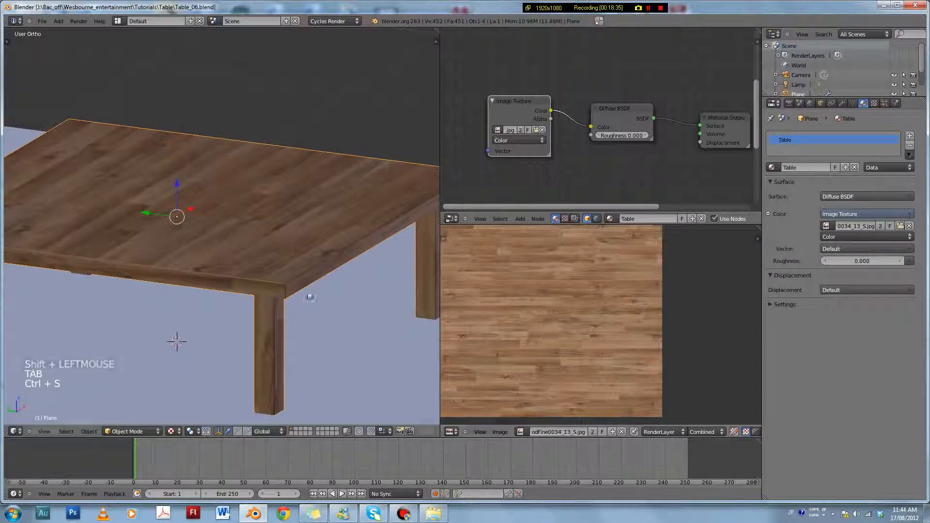
scroll(284, 256, "down", 1)
middle_click_drag(284, 255, 320, 274)
scroll(335, 277, "down", 3)
- Switch the viewport to Rendered shading, inspect the wood on the tabletop and legs, and save over Table_06.blend
left_click(177, 433)
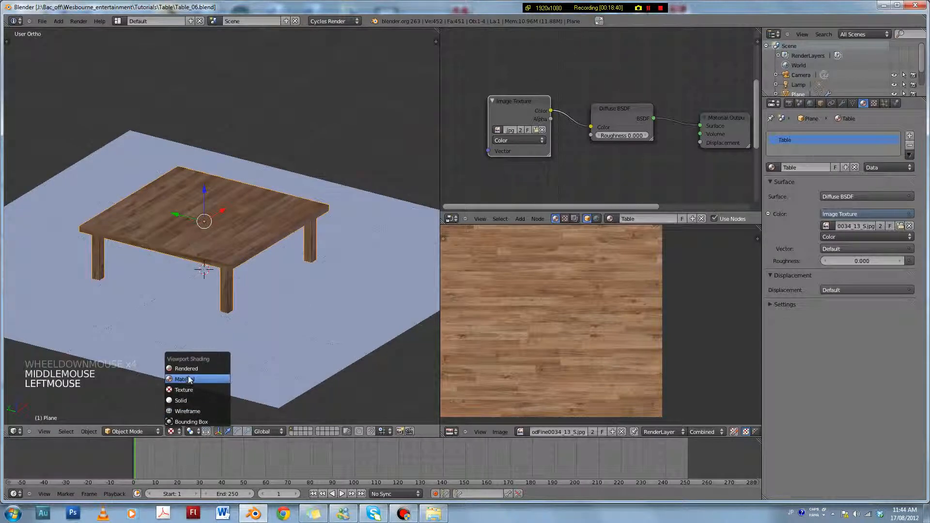
left_click(193, 370)
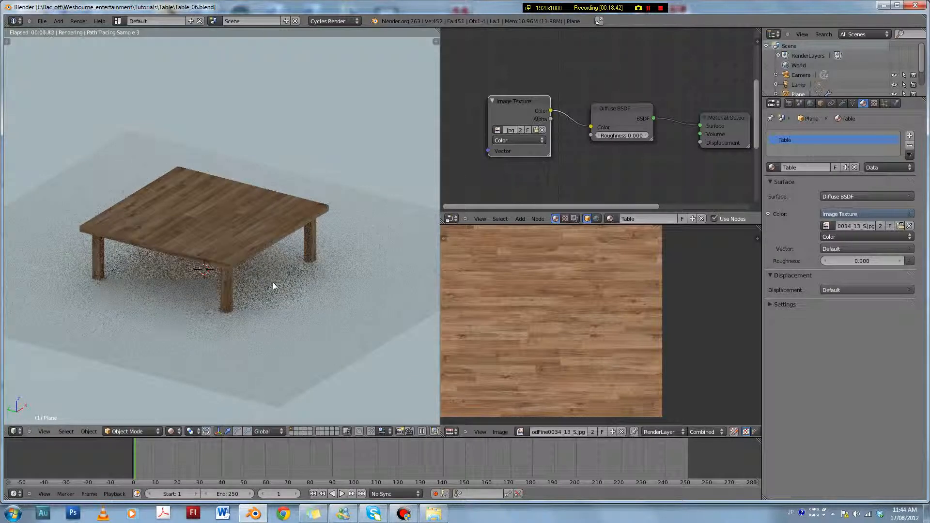
middle_click_drag(275, 280, 332, 284, "shift")
scroll(332, 283, "up", 1)
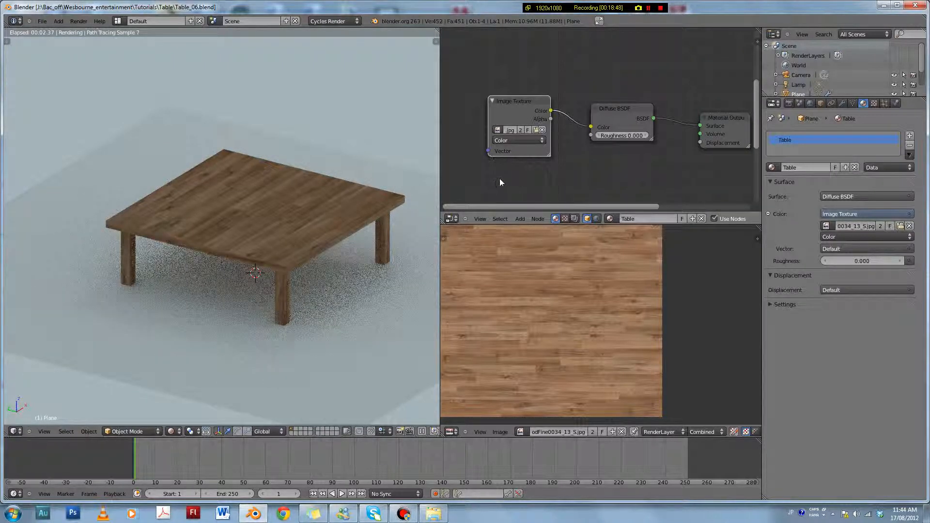
middle_click_drag(371, 222, 349, 246)
scroll(346, 250, "up", 3)
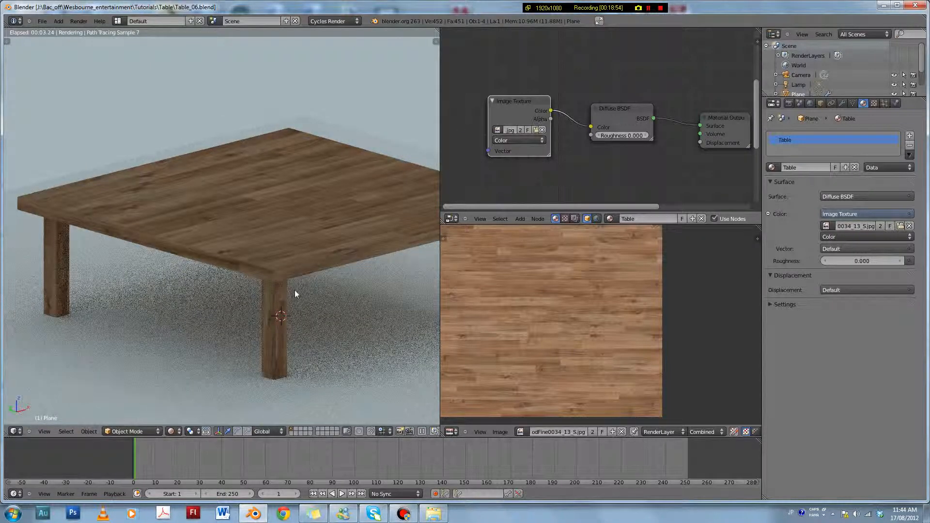
key("ctrl+s")
left_click(295, 290)
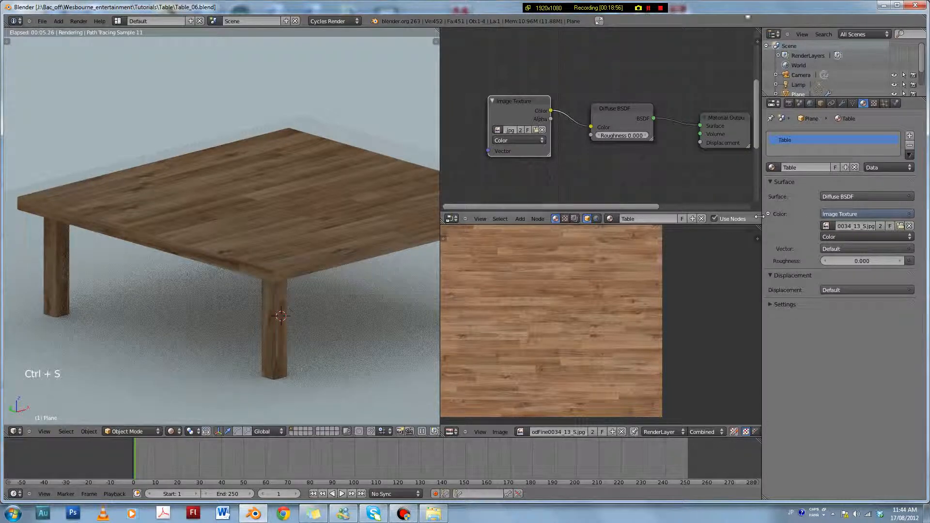
- Enlarge the node editor by shrinking the image editor and the 3D viewport, and save over Table_06.blend
left_click_drag(657, 224, 657, 390)
left_click_drag(439, 290, 312, 290)
scroll(273, 258, "down", 2)
middle_click_drag(272, 256, 226, 254, "shift")
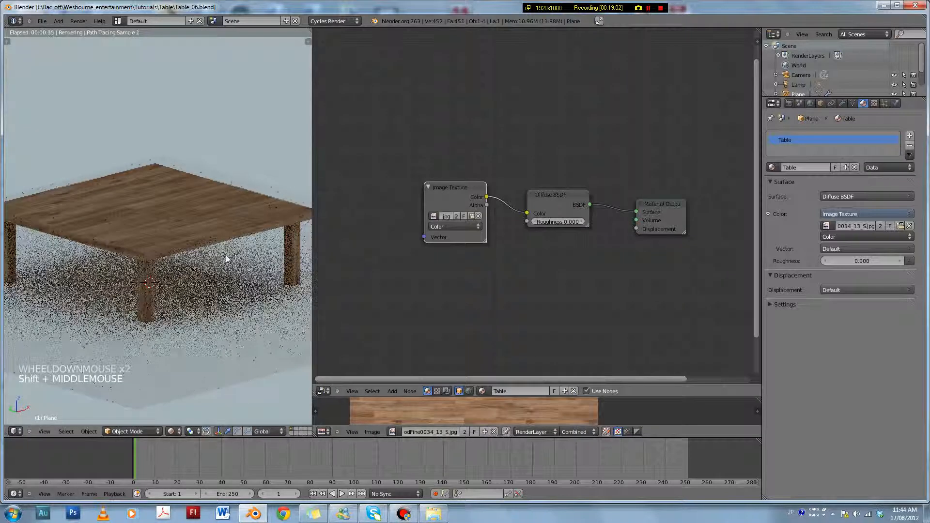
key("ctrl+s")
left_click(232, 254)
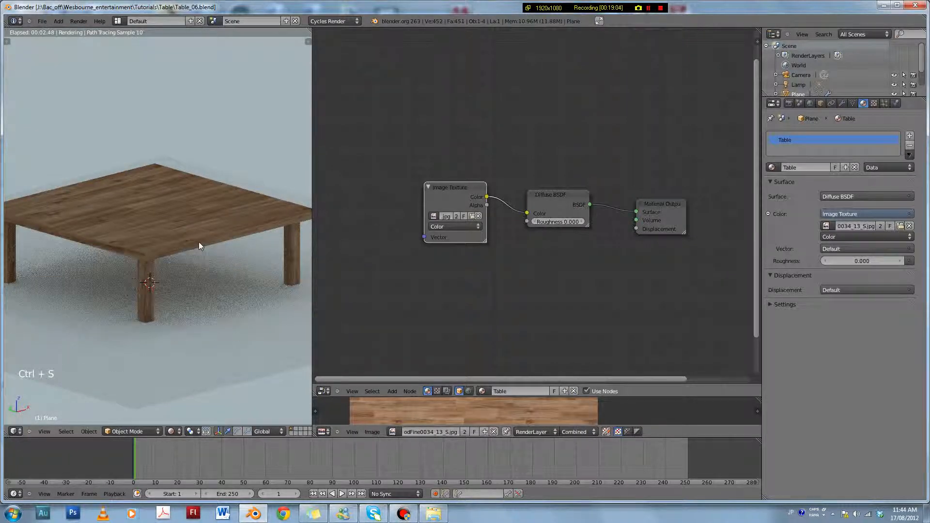
- Add a Monkey mesh and scale it down to about 0.28 in the right-side wireframe view
key("shift+a")
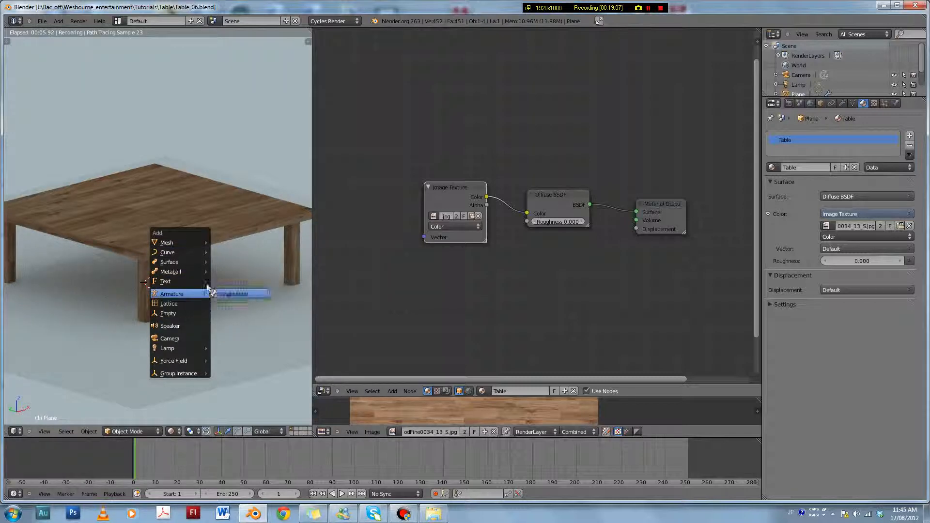
mouse_move(192, 243)
left_click(228, 323)
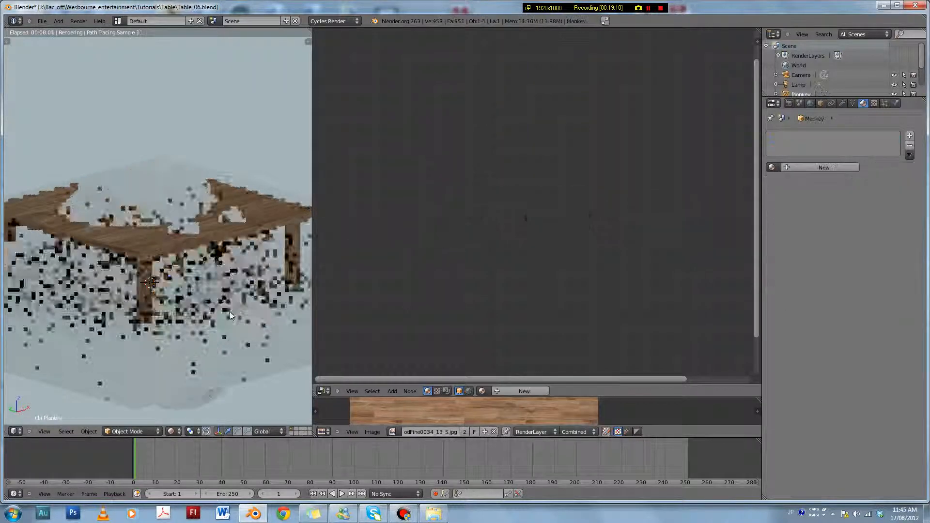
key("KP_3")
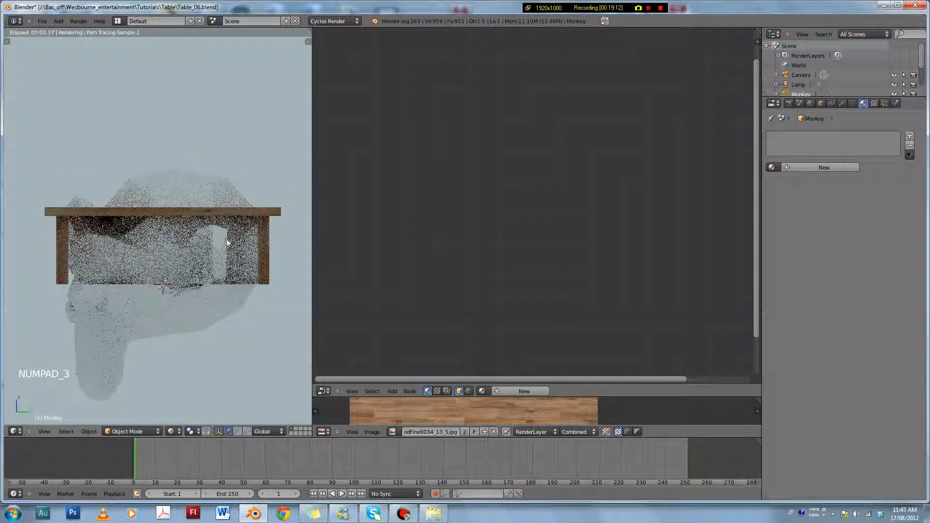
key("z")
key("s")
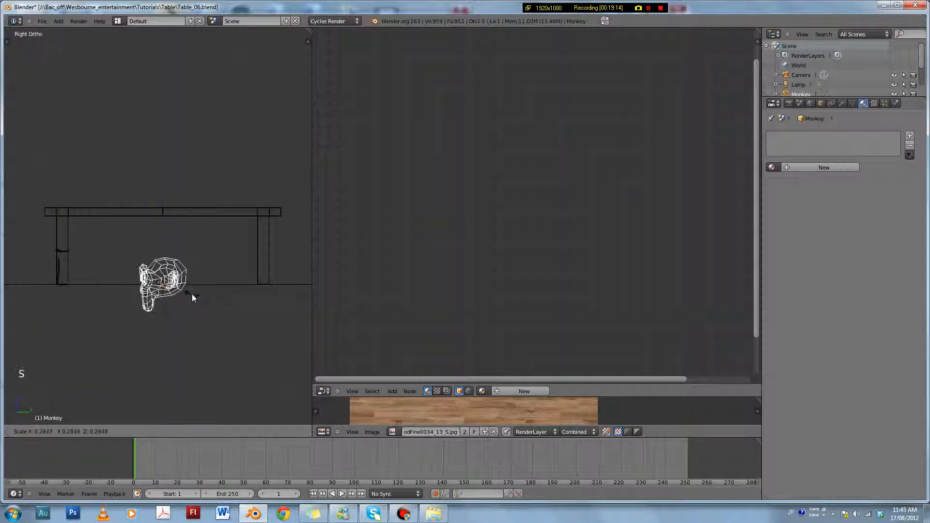
left_click(189, 279)
- Raise the monkey above the table, tilt it backwards and lower it towards the tabletop
key("g")
left_click(205, 154)
key("r")
left_click(207, 155)
key("g")
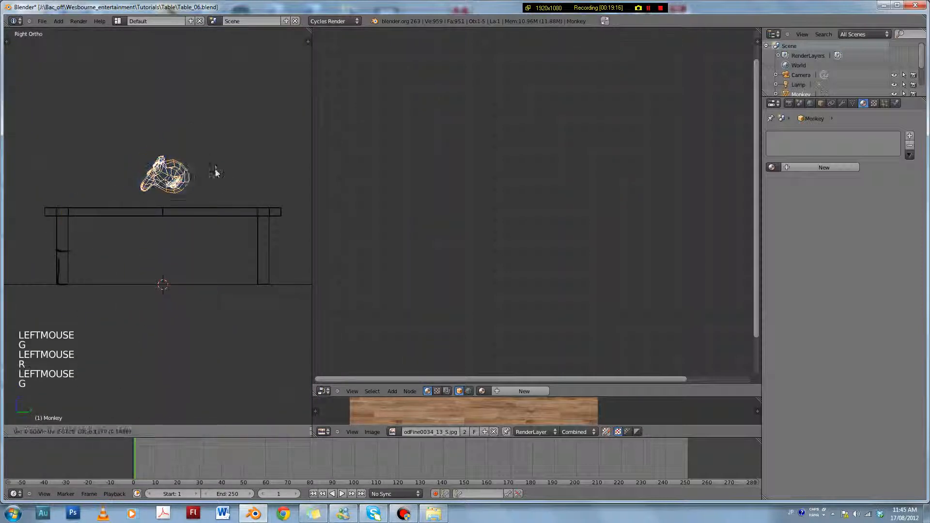
left_click(215, 169)
- Frame the monkey and tabletop in an angled close-up view and switch the viewport to Rendered shading
middle_click_drag(110, 128, 215, 267)
scroll(160, 160, "up", 1)
scroll(216, 267, "up", 1)
scroll(216, 267, "up", 1)
left_click(167, 424)
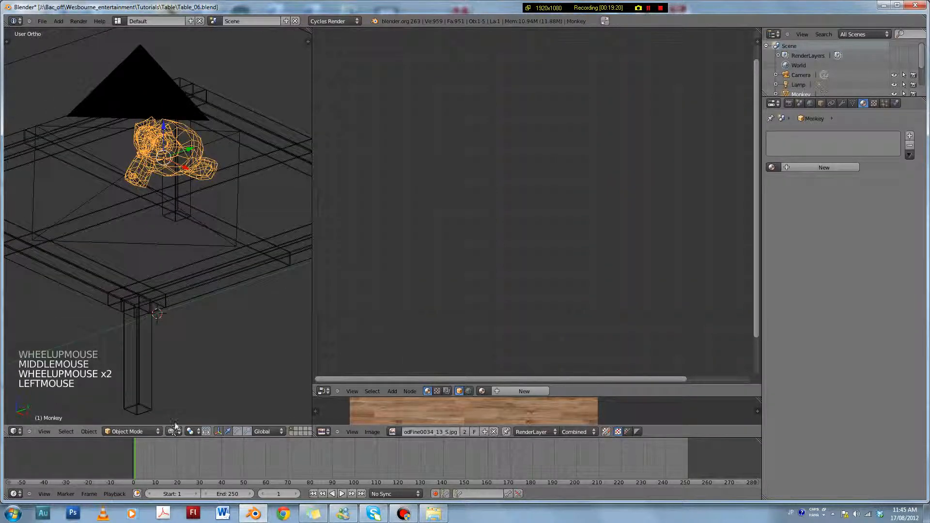
left_click(171, 431)
left_click(181, 368)
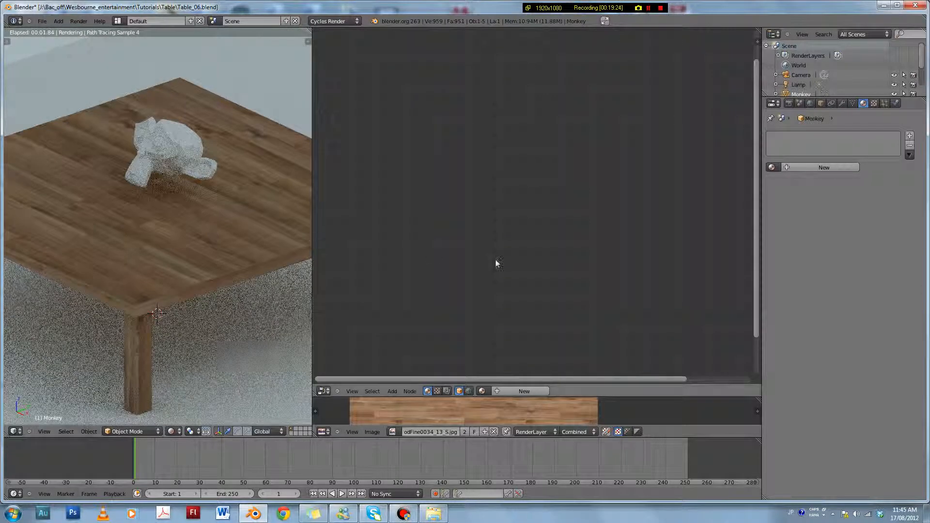
- Select the table and spread out its Image Texture and Diffuse BSDF nodes to make room for more shaders
right_click(228, 262)
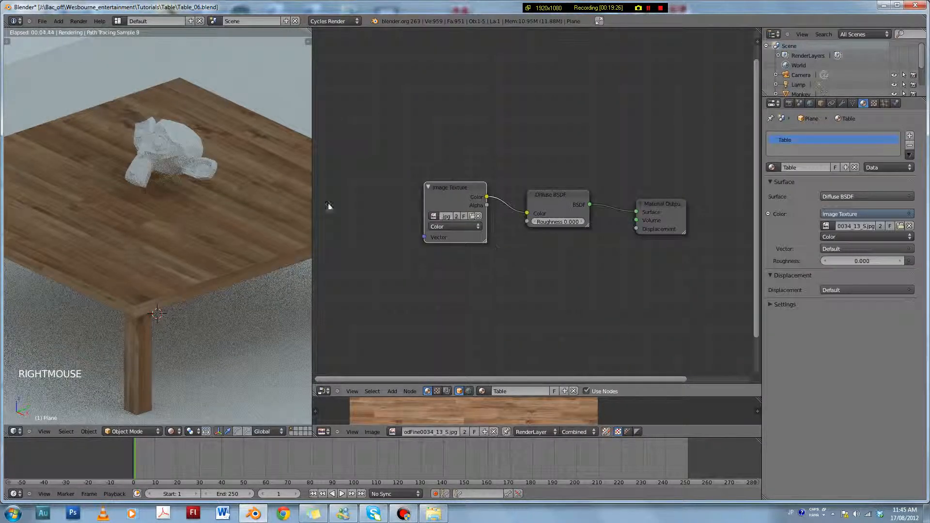
left_click_drag(452, 188, 363, 150)
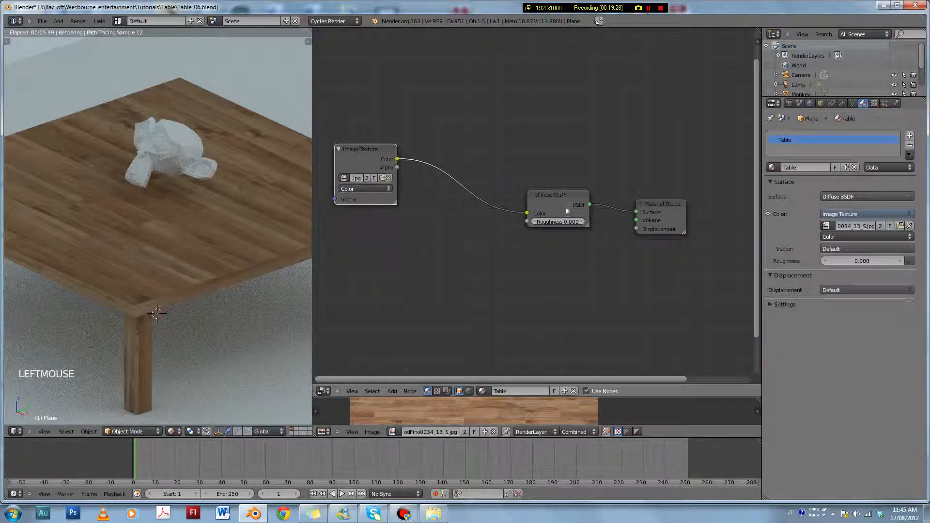
left_click_drag(553, 193, 493, 191)
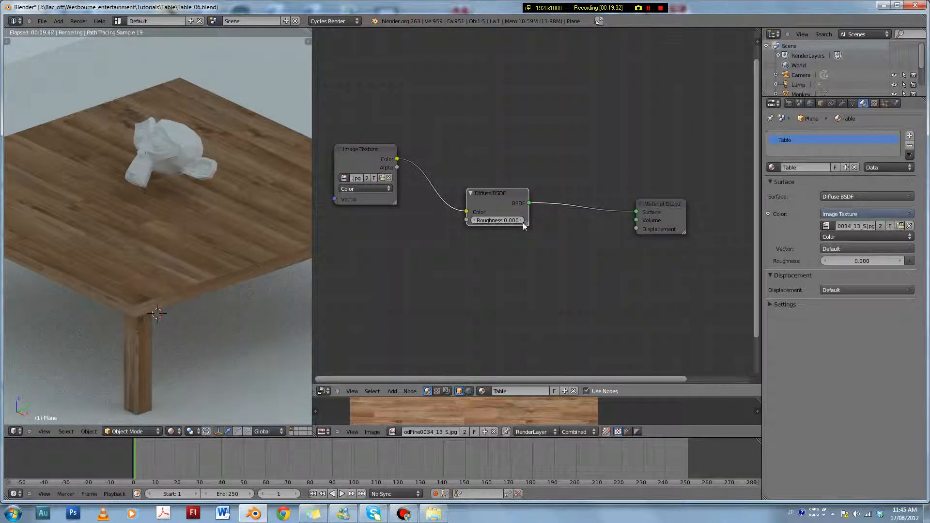
- Add a Glossy BSDF node and place it below the Diffuse BSDF in the table material
key("shift+a")
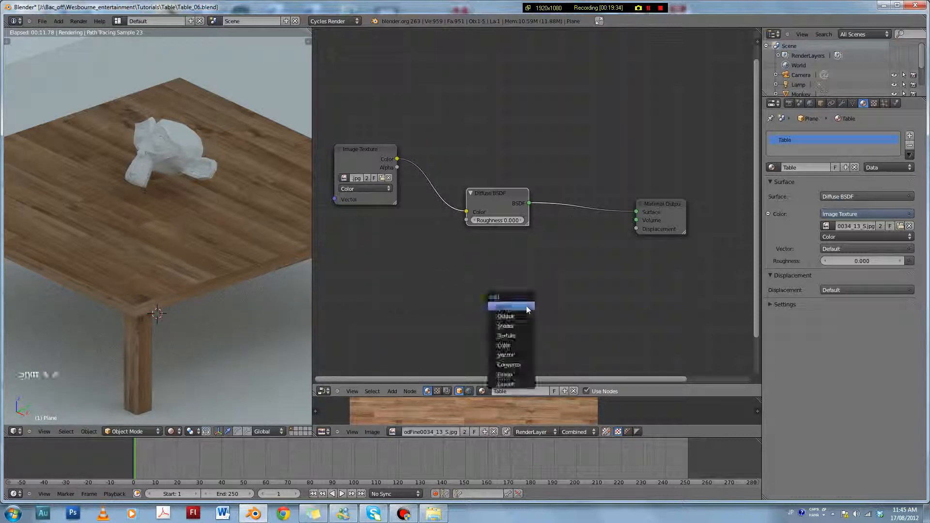
mouse_move(510, 330)
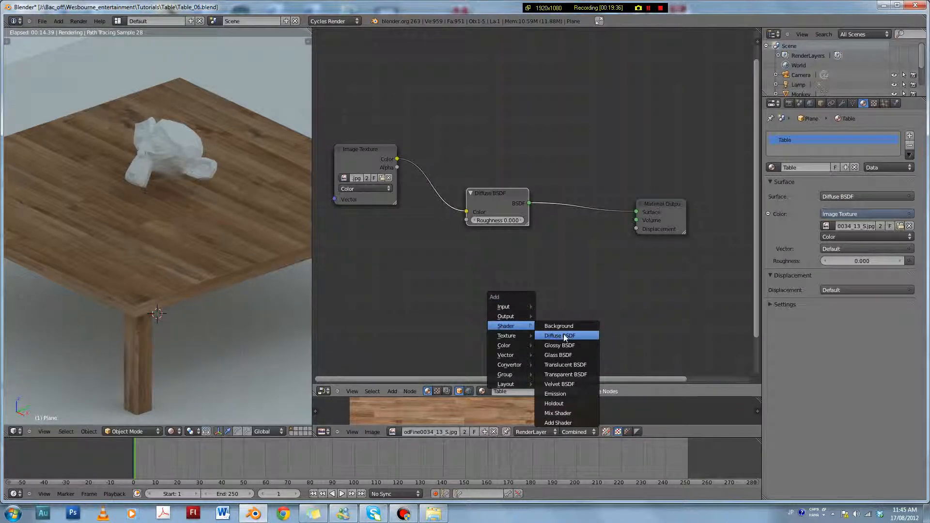
key("shift+a")
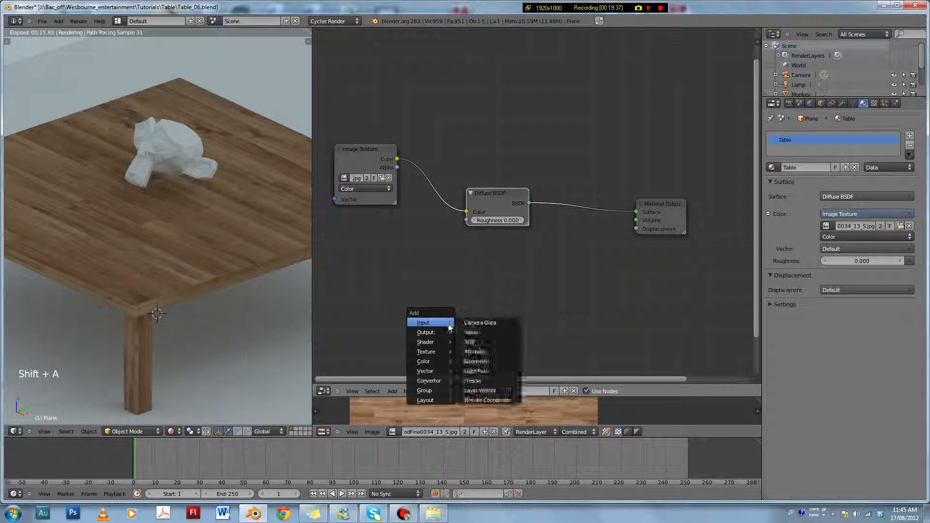
mouse_move(437, 342)
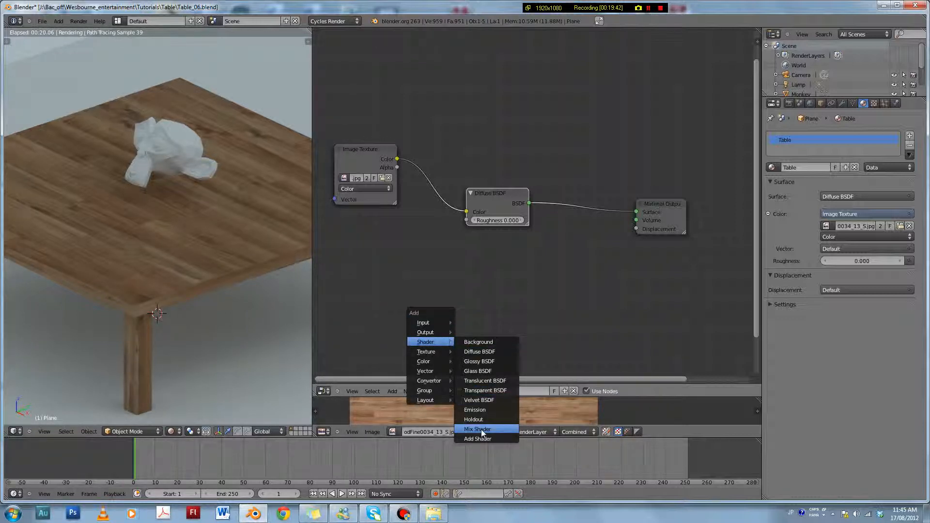
left_click(484, 362)
left_click(499, 261)
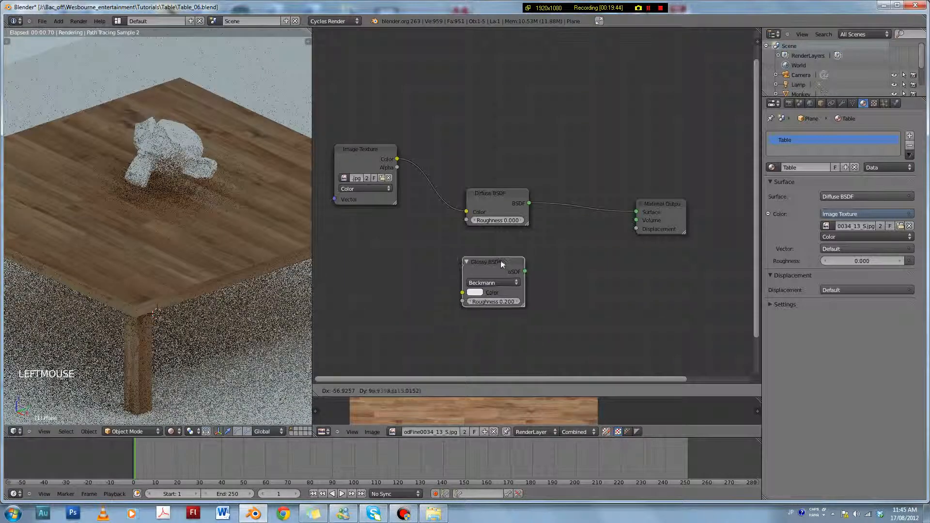
- Insert a Mix Shader into the link between the Diffuse BSDF and the Material Output, spacing out both end nodes
key("shift+a")
mouse_move(504, 264)
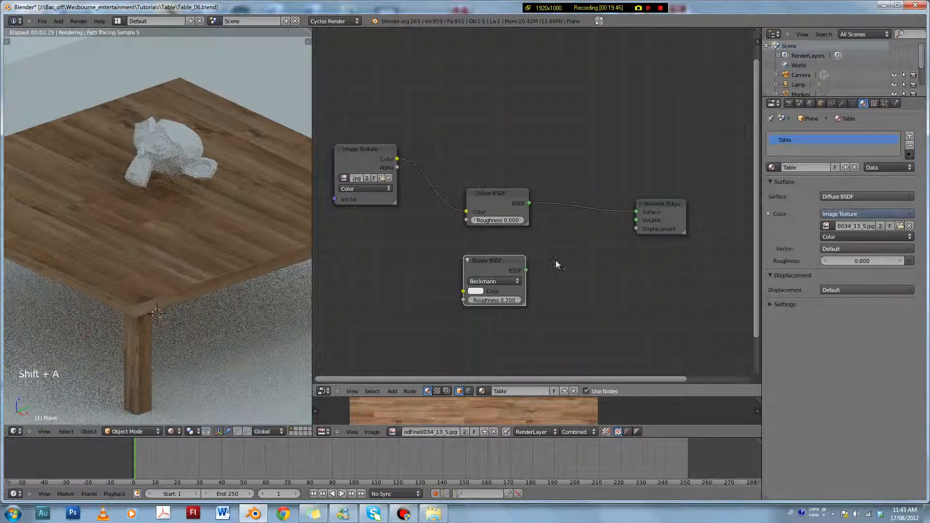
key("shift+a")
mouse_move(560, 268)
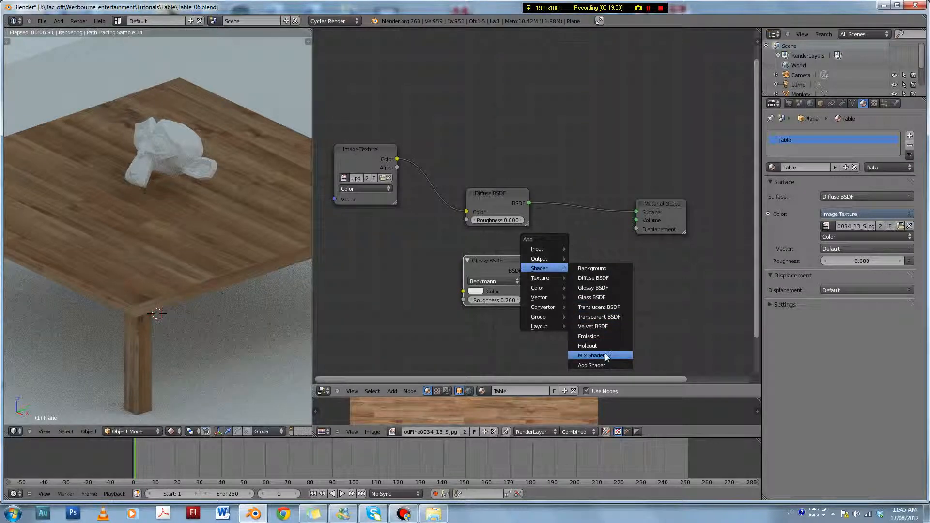
left_click(591, 356)
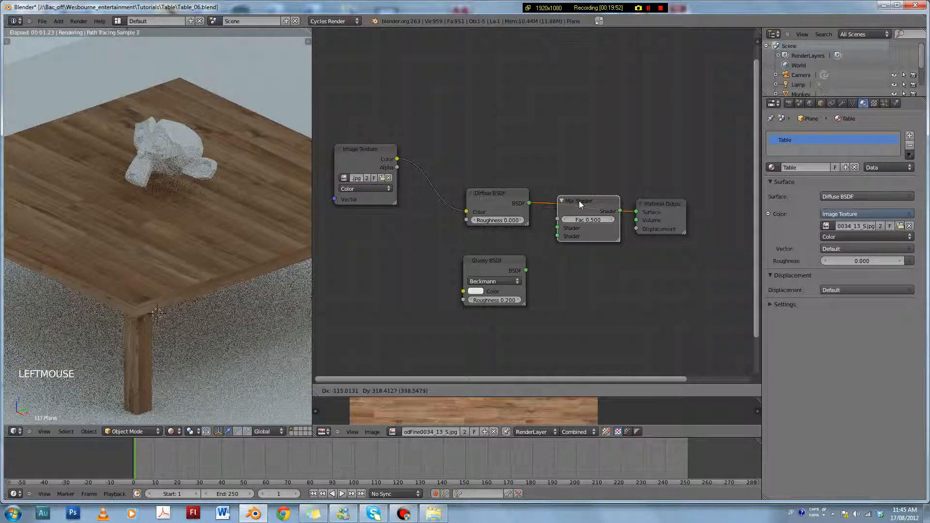
left_click(579, 201)
left_click_drag(679, 209, 725, 210)
left_click_drag(603, 204, 621, 217)
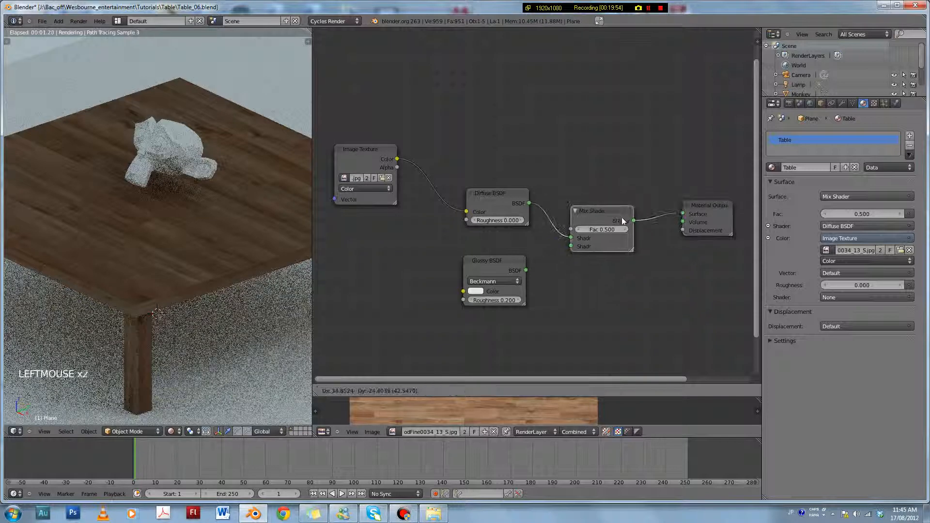
- Connect the Glossy BSDF output to the second shader input of the Mix Shader
mouse_move(526, 271)
left_mouse_down()
mouse_move(574, 250)
mouse_move(534, 272)
left_mouse_up()
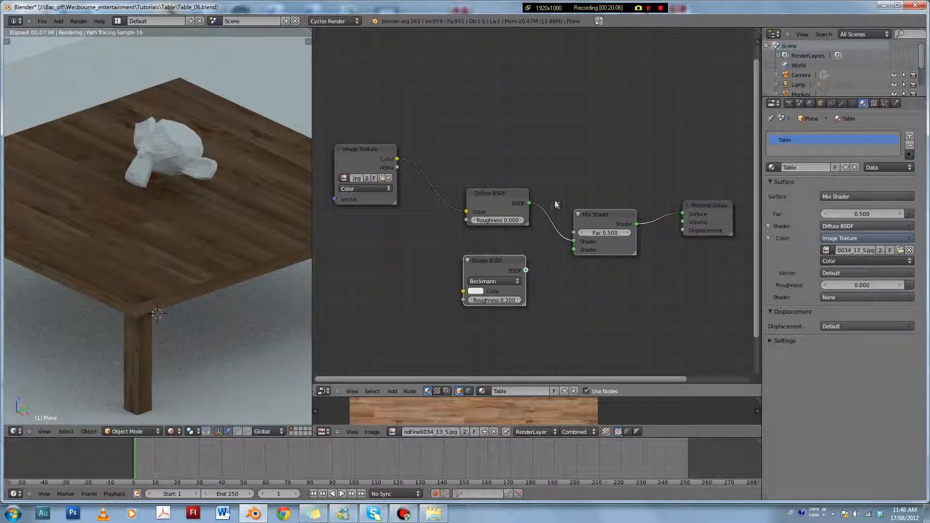
left_click(526, 270)
left_click_drag(526, 270, 574, 249)
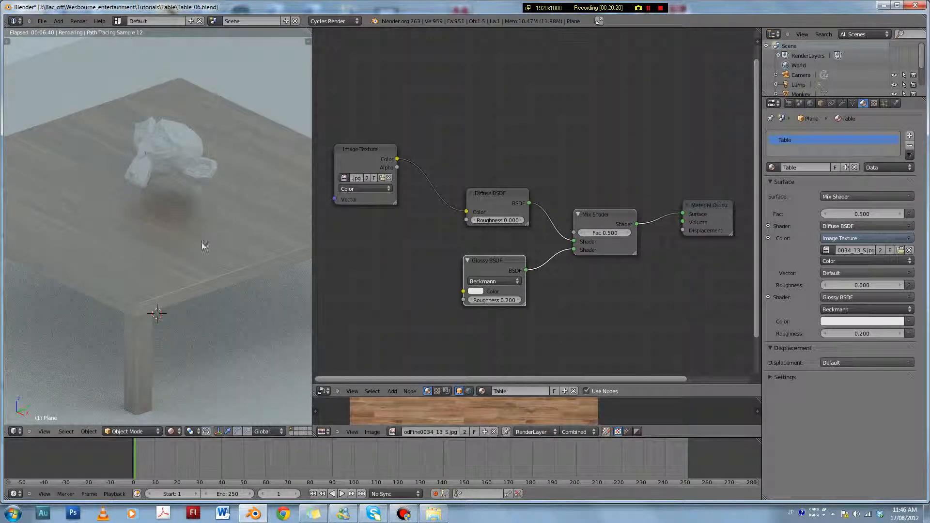
- Reposition the Image Texture node and link its Color output to the Glossy BSDF's Color input
left_click_drag(371, 155, 356, 187)
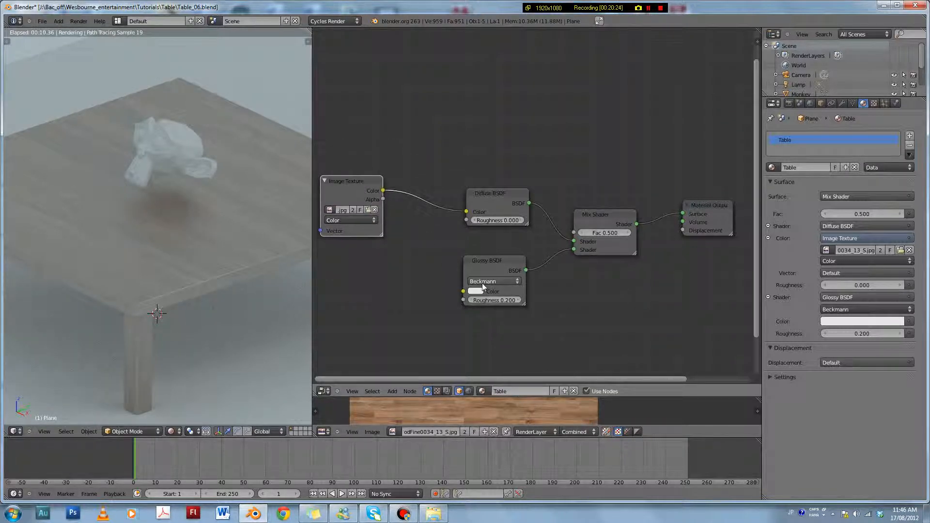
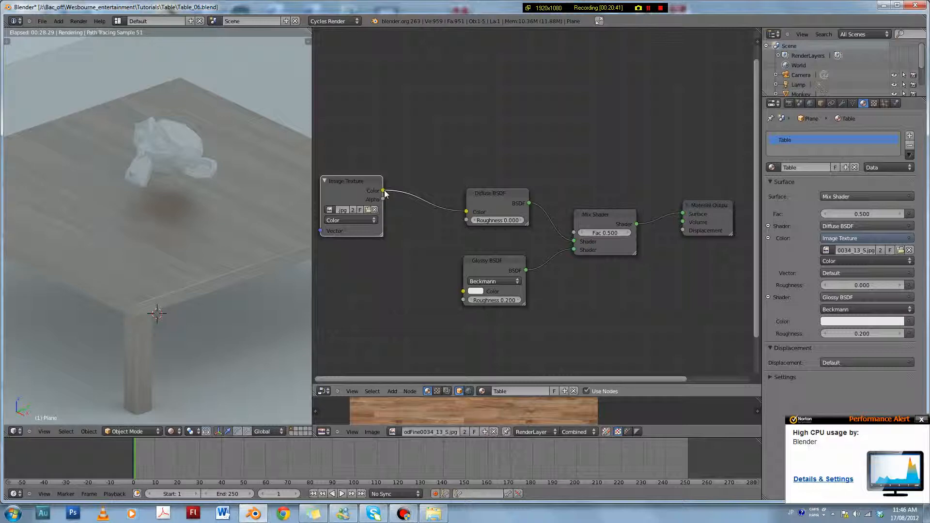
left_click_drag(385, 189, 414, 225)
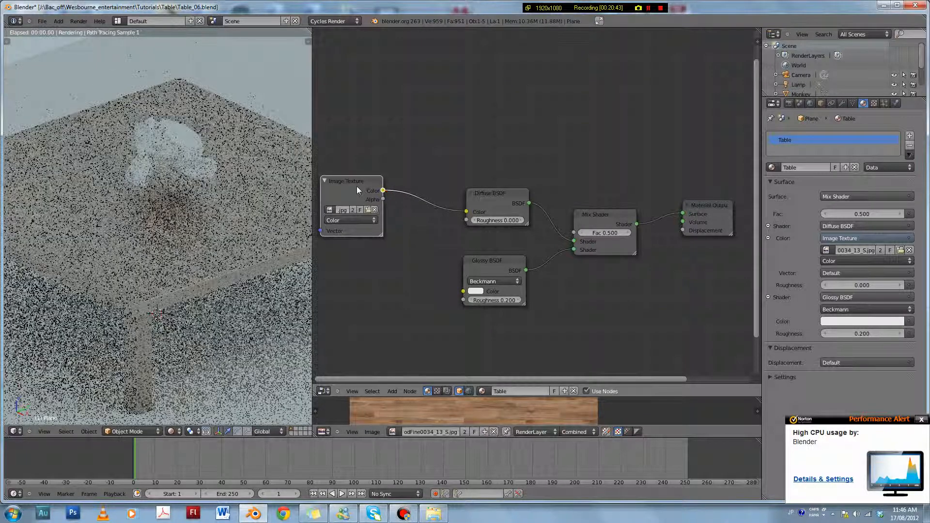
left_click_drag(383, 192, 464, 292)
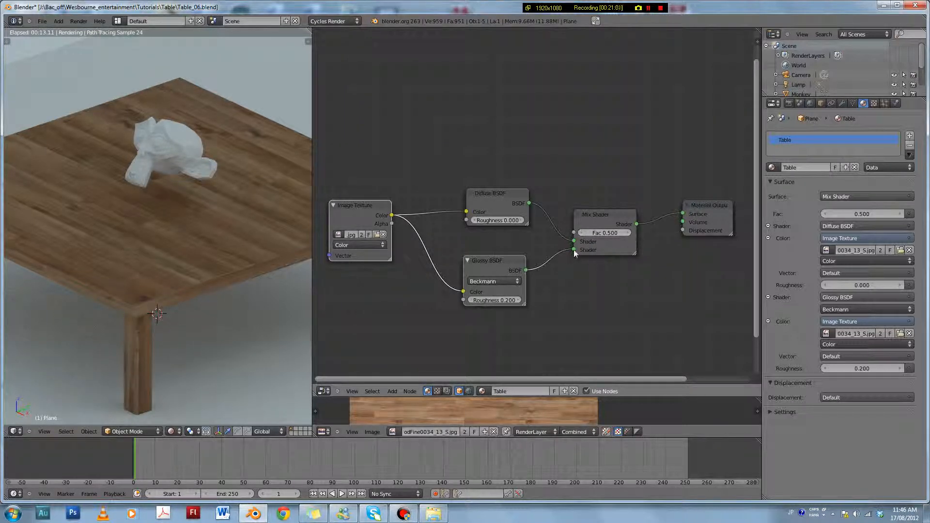
- Wire the Glossy BSDF straight into the Material Output's Surface and cut its link from the Image Texture
left_click_drag(574, 250, 663, 211)
left_click_drag(530, 272, 684, 213)
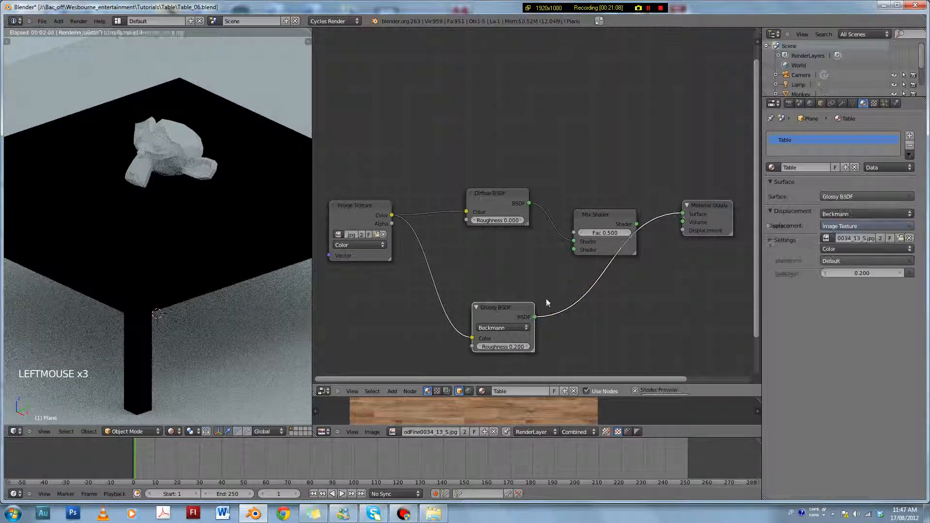
left_click_drag(409, 300, 438, 305, "ctrl")
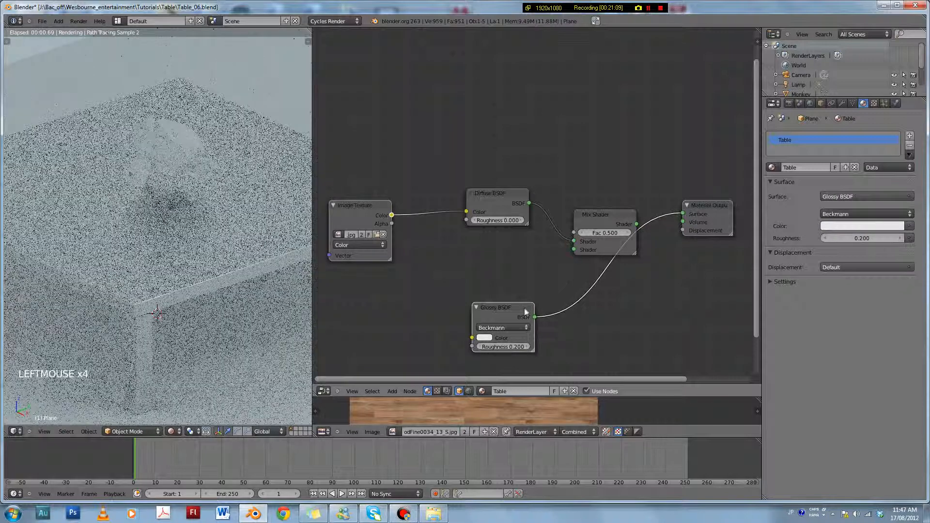
left_click_drag(526, 307, 527, 268)
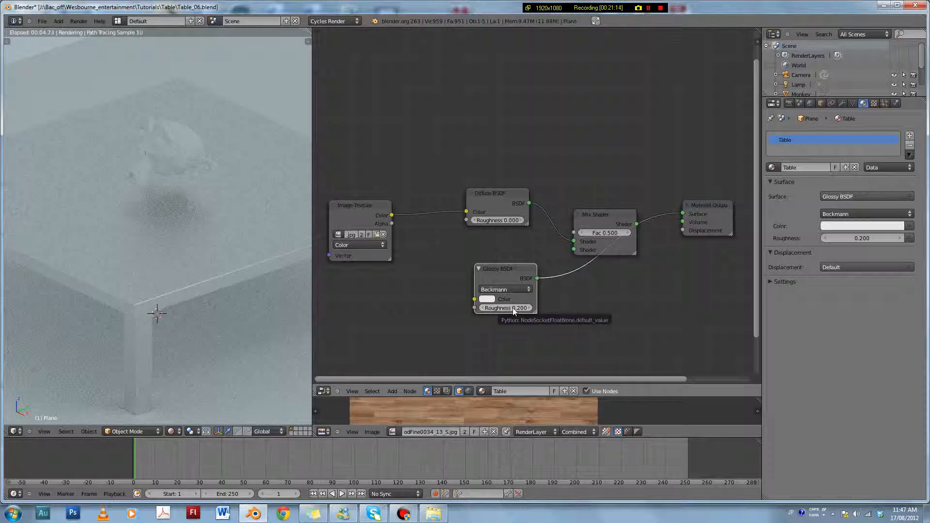
- Try the Glossy BSDF's roughness at 0 and at 1 to compare sharp and blurred reflections
left_click(513, 307)
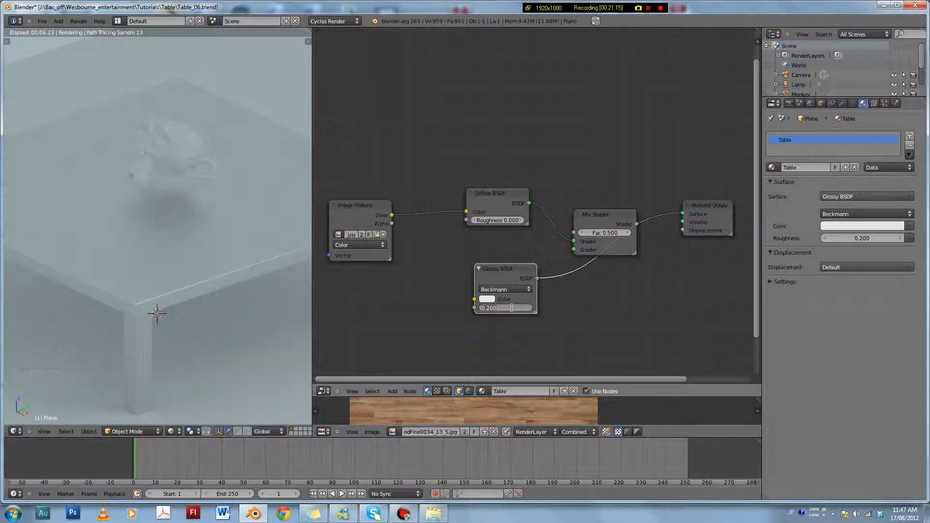
type("0")
key("Return")
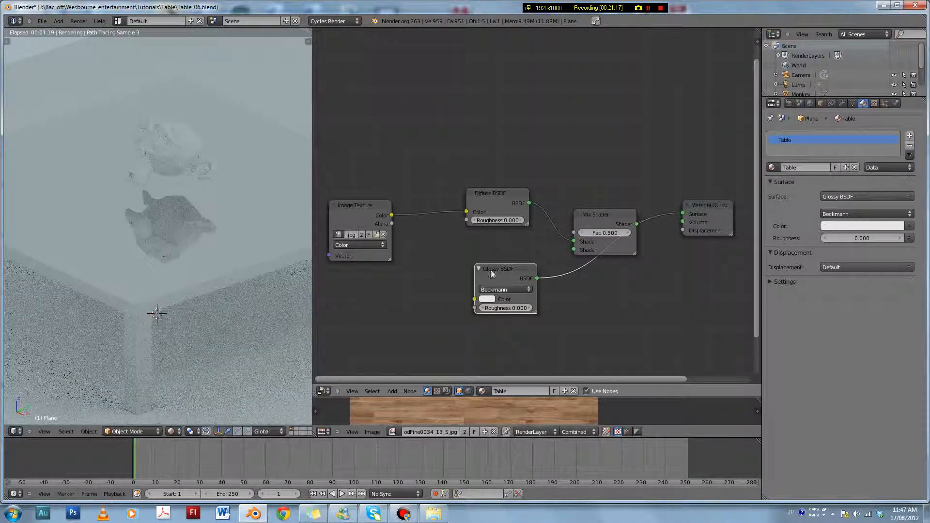
left_click(510, 305)
type("1")
key("Return")
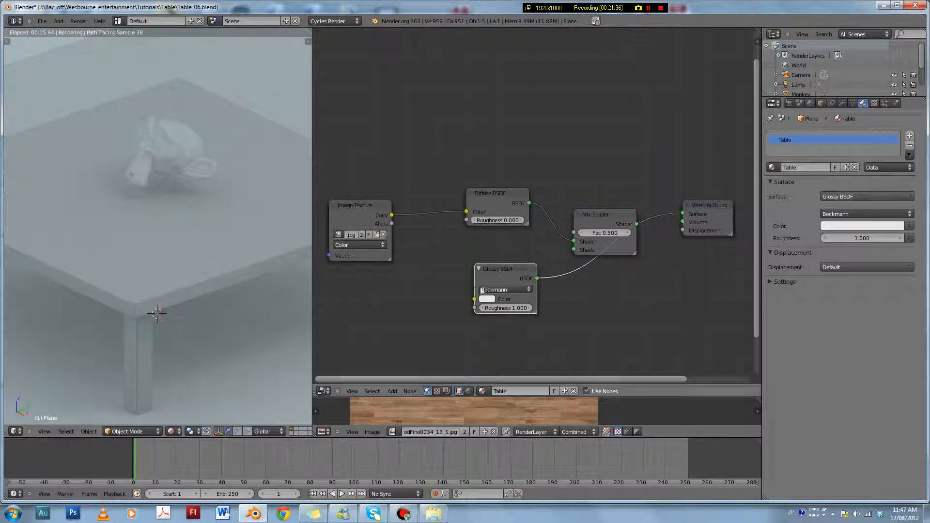
- Route the Glossy BSDF back through the Mix Shader to the Material Output's Surface and relink the Image Texture to its Color
left_click_drag(513, 272, 500, 291)
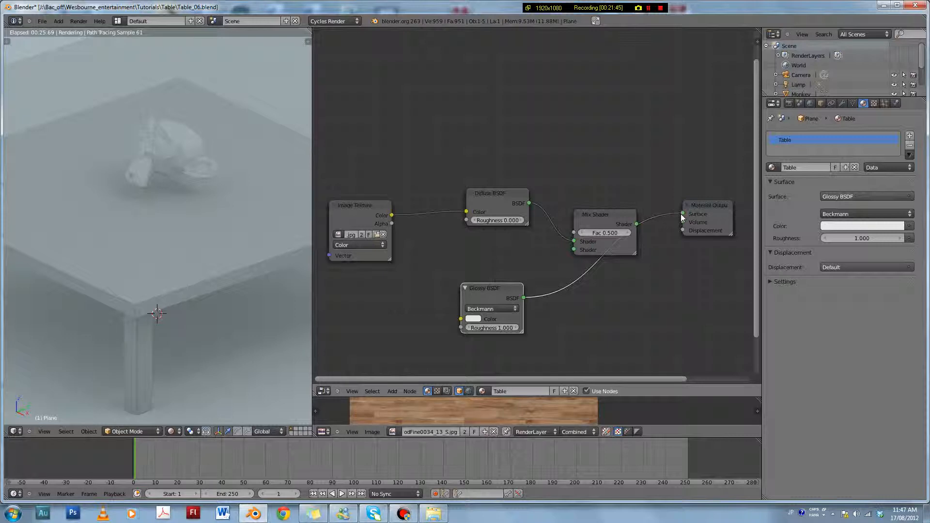
left_click_drag(682, 215, 575, 249)
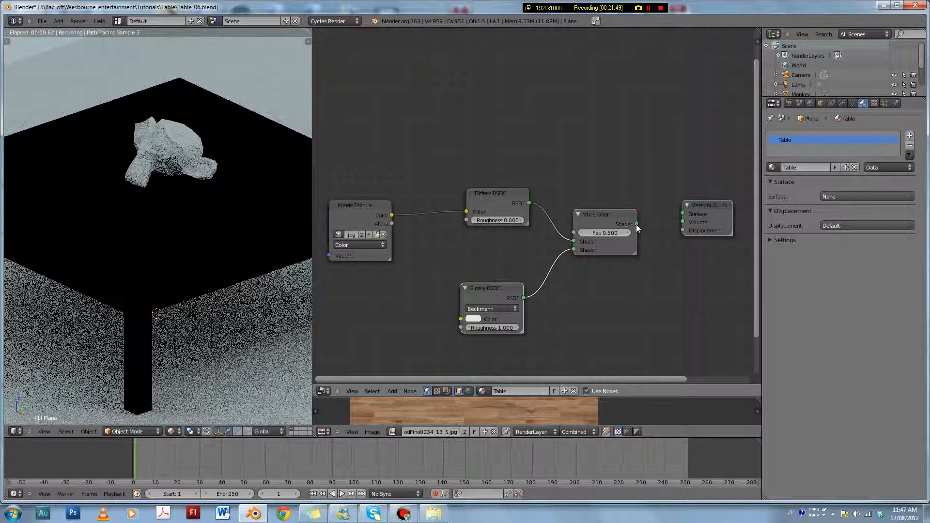
left_click_drag(637, 225, 683, 214)
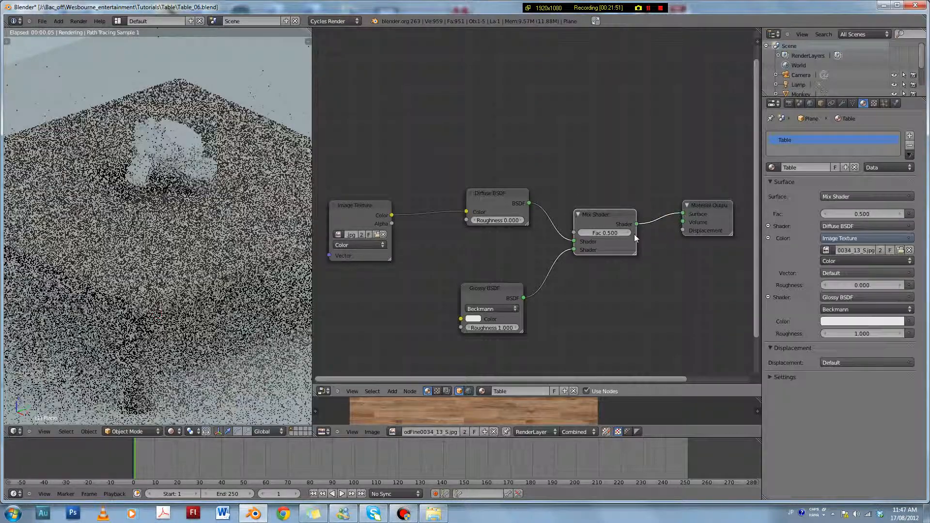
left_click_drag(392, 216, 460, 321)
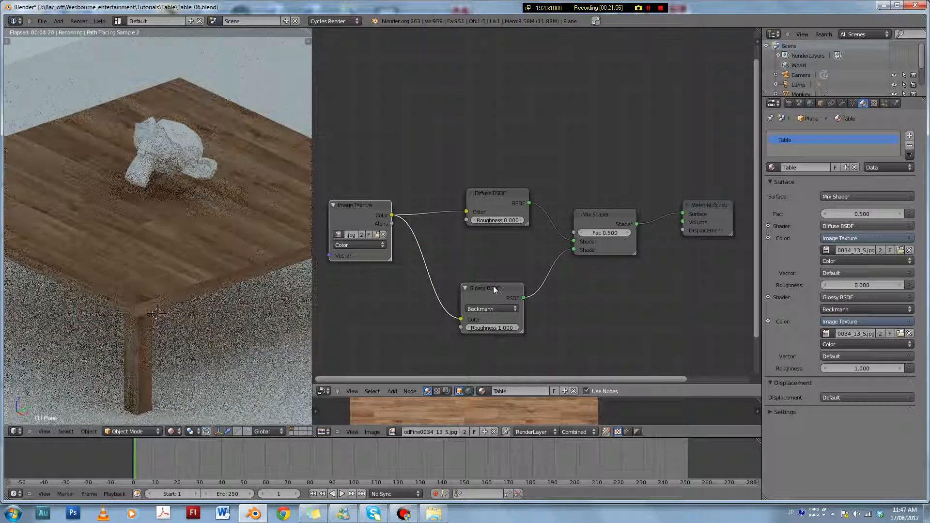
left_click_drag(494, 288, 500, 254)
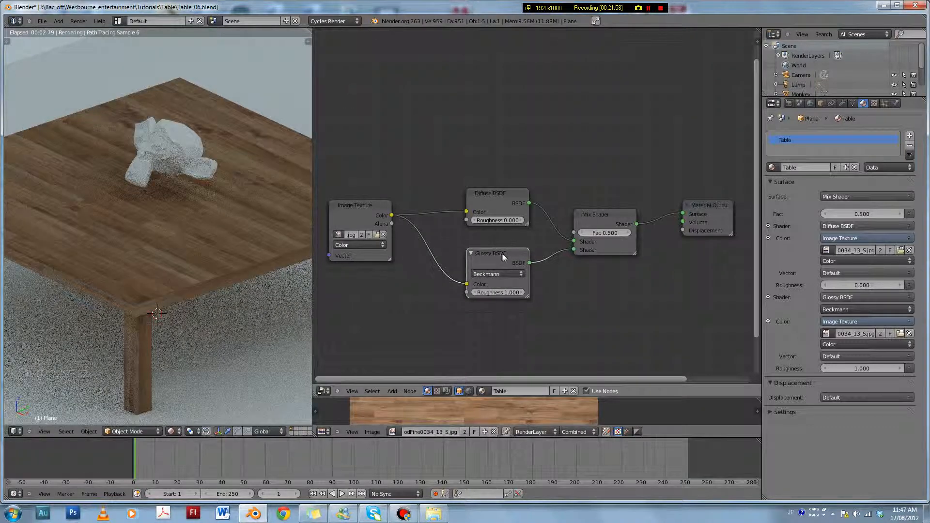
- Set the Glossy BSDF's roughness to 0.1
left_click(510, 294)
double_click(506, 295)
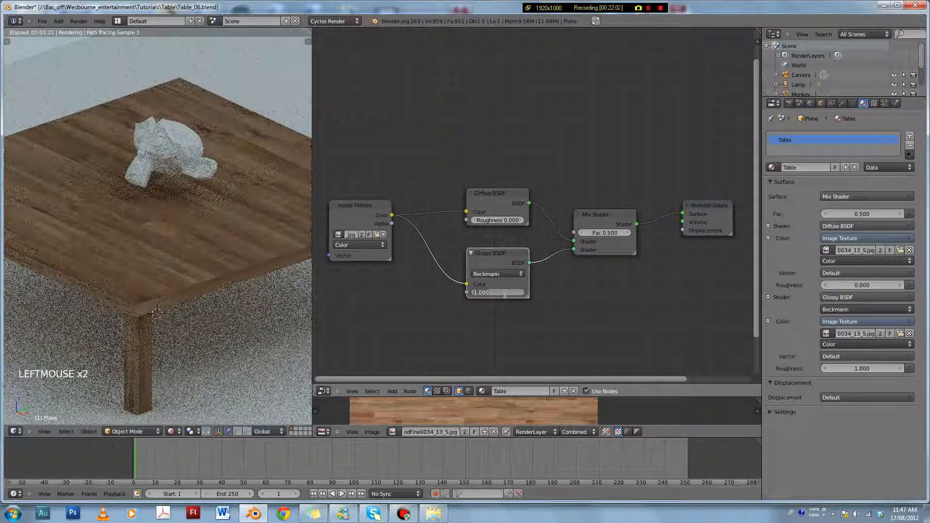
type("0.1")
key("Return")
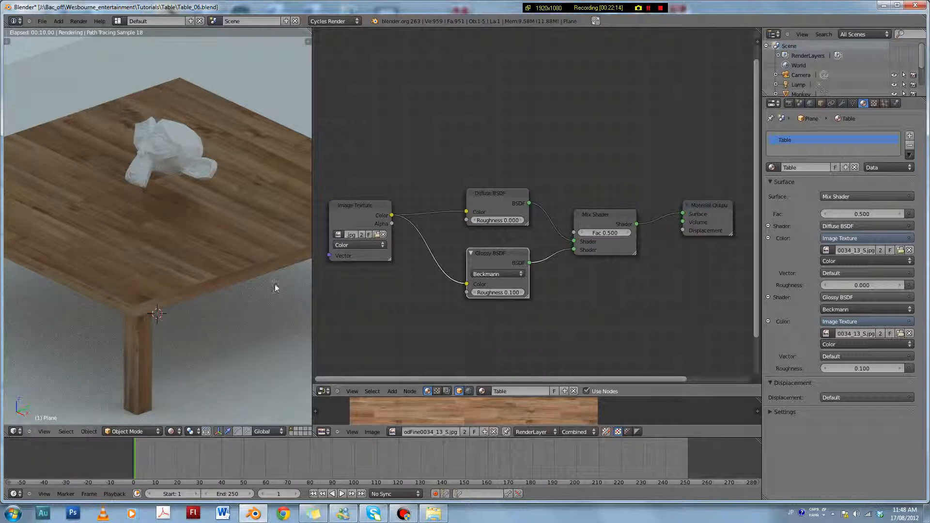
- Show the whole table from a lower angle and save over Table_06.blend
scroll(240, 266, "down", 3)
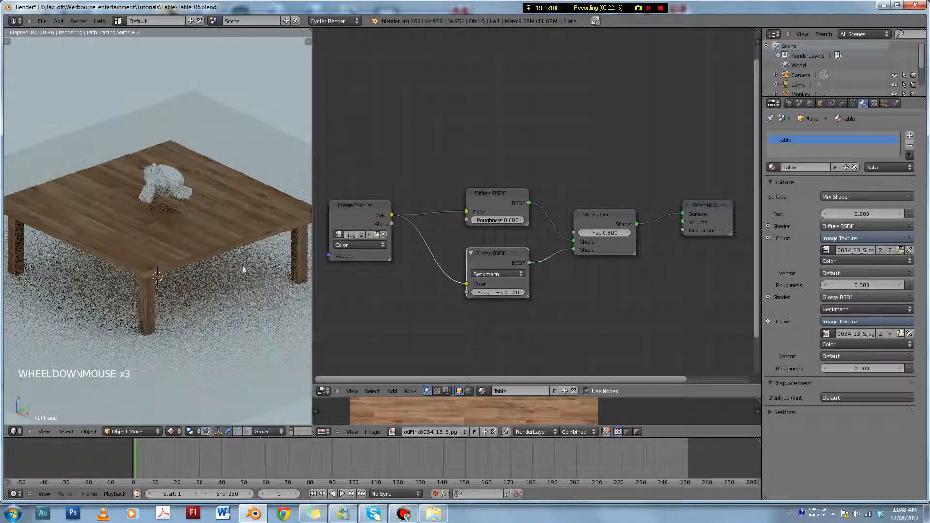
middle_click_drag(231, 270, 220, 240)
key("ctrl+s")
left_click(234, 264)
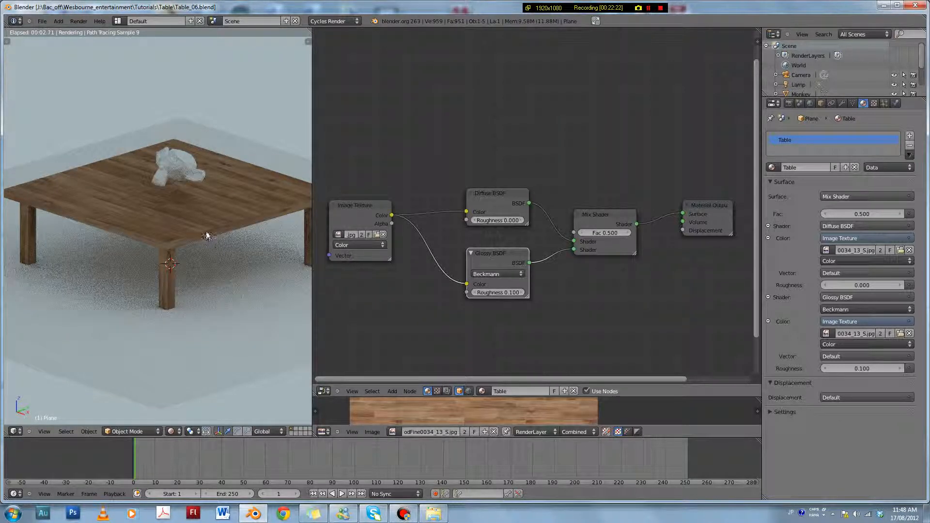
- Switch the viewport to wireframe shading and render the scene from the camera
scroll(207, 232, "up", 2)
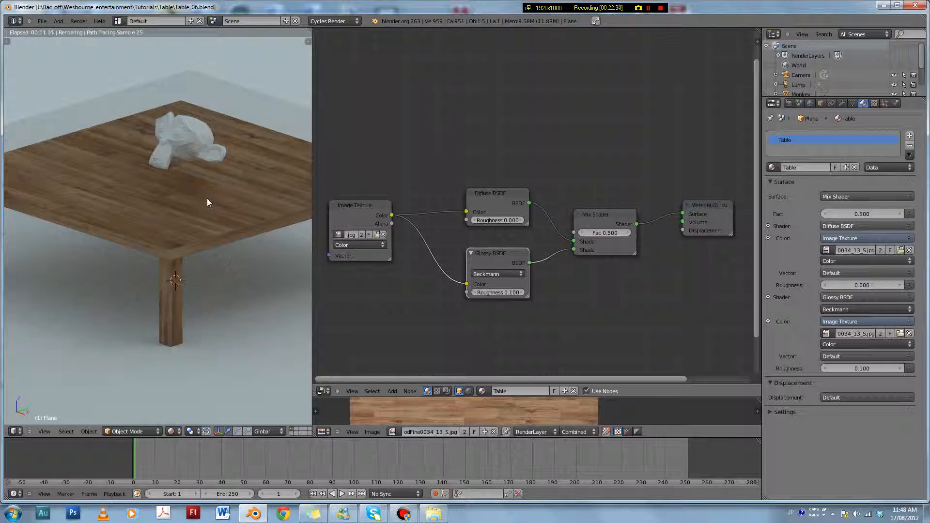
key("z")
key("F12")
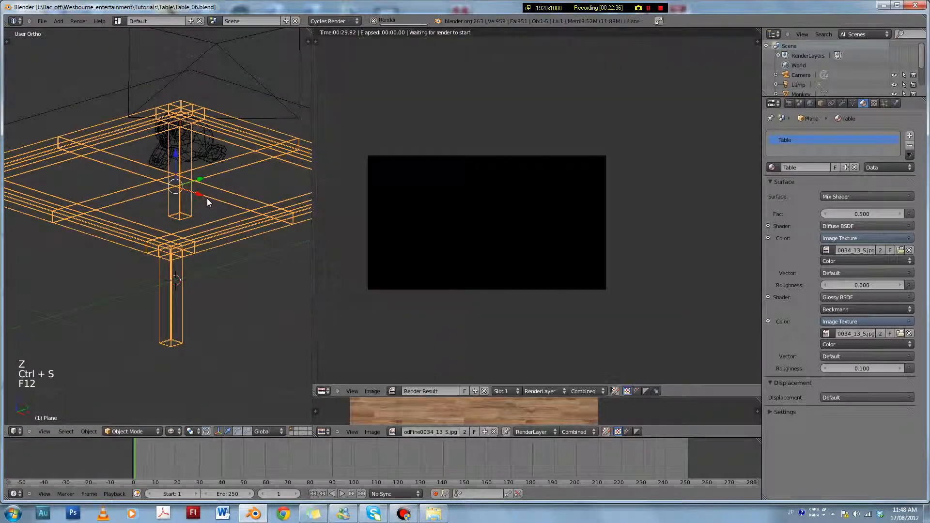
- Examine the rendered table and monkey up close and in full frame, checking the glossy reflection on the wood
scroll(536, 266, "up", 1)
scroll(544, 262, "up", 2)
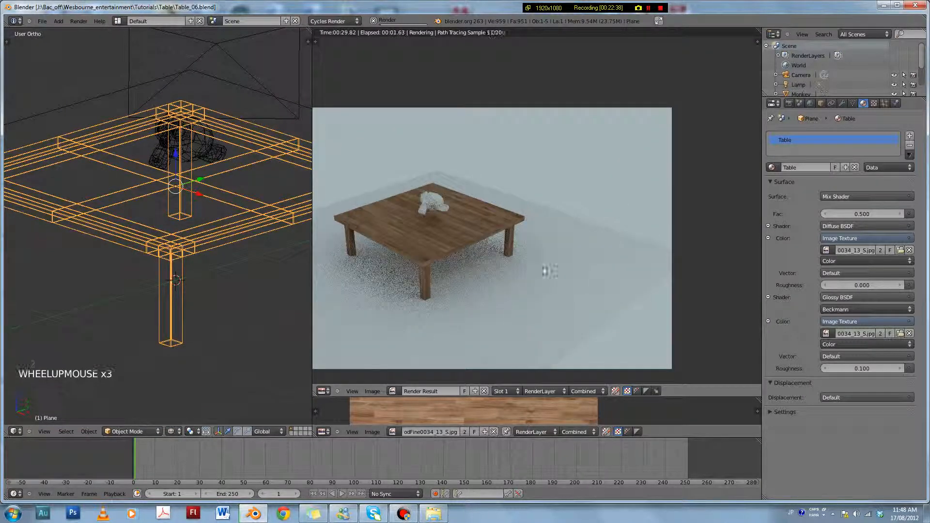
middle_click_drag(544, 263, 639, 277, "shift")
scroll(639, 277, "up", 1)
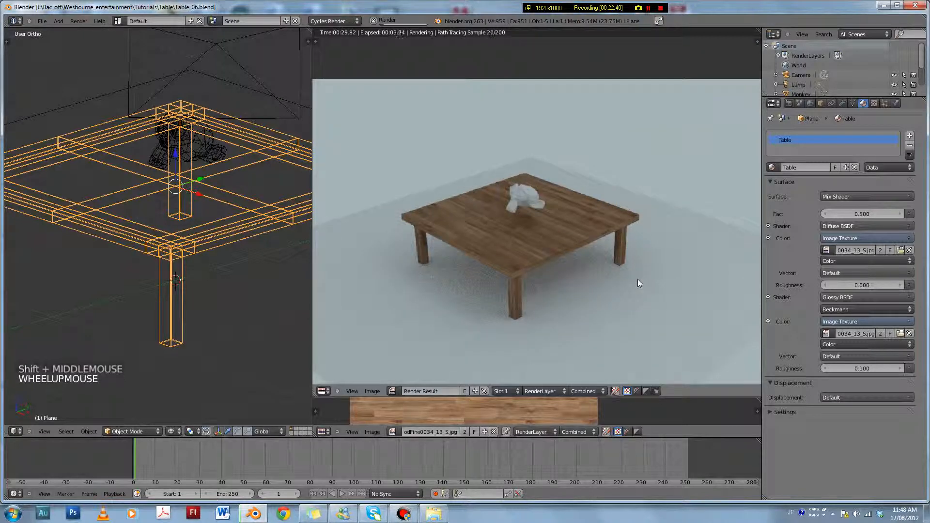
scroll(621, 288, "down", 1)
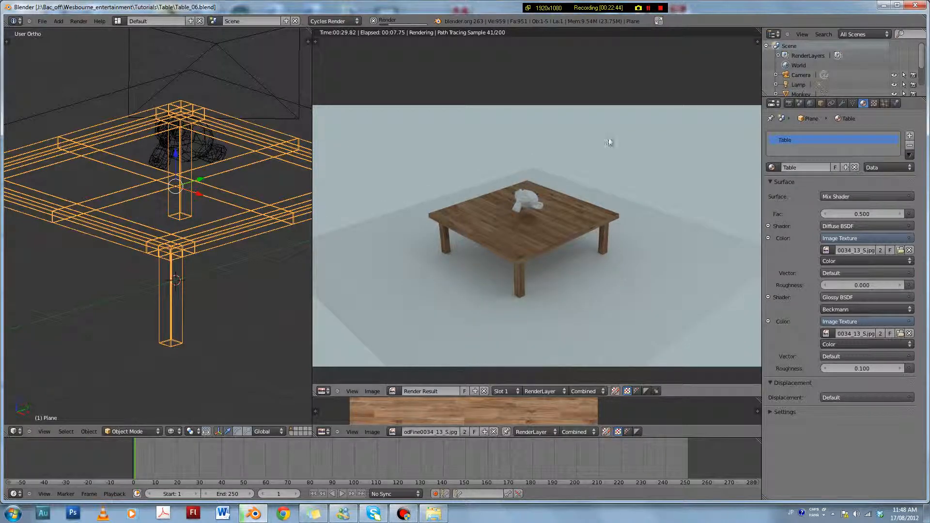
left_click(648, 8)
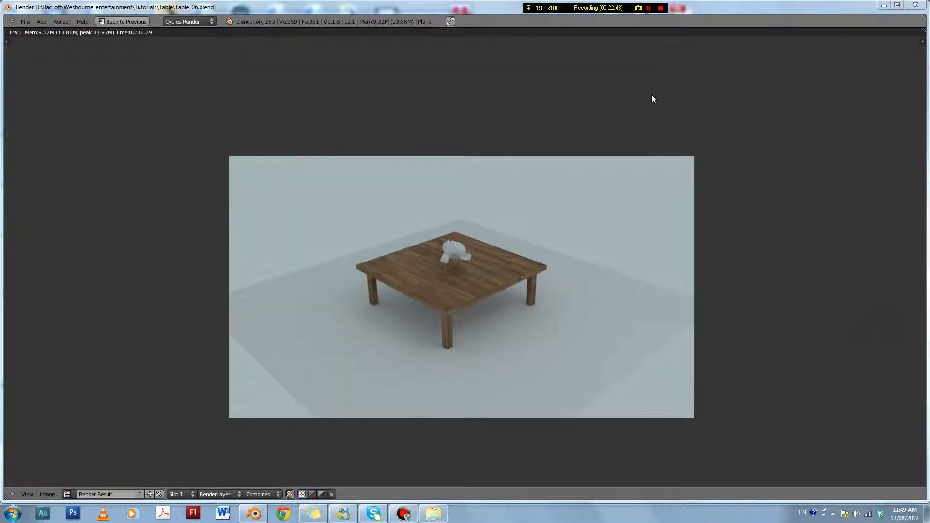
middle_click_drag(590, 272, 562, 230)
scroll(562, 233, "up", 1)
scroll(562, 234, "down", 1)
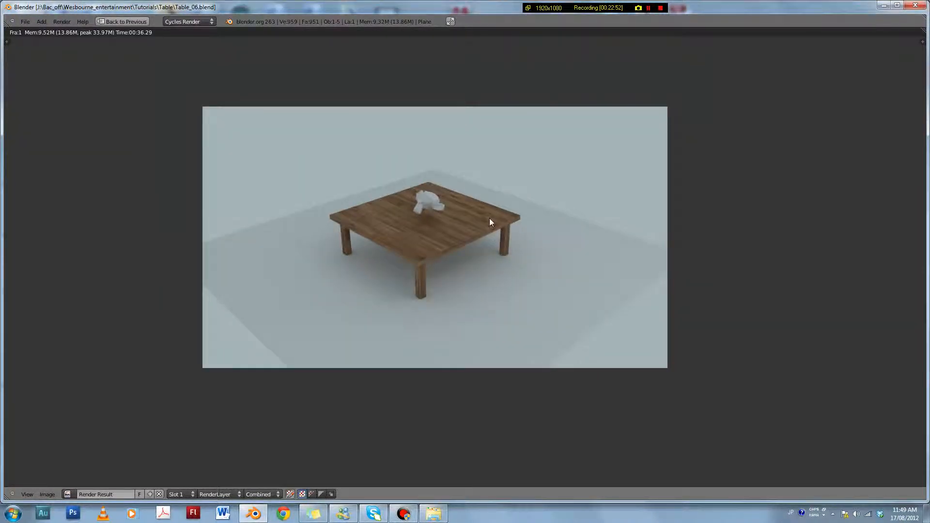